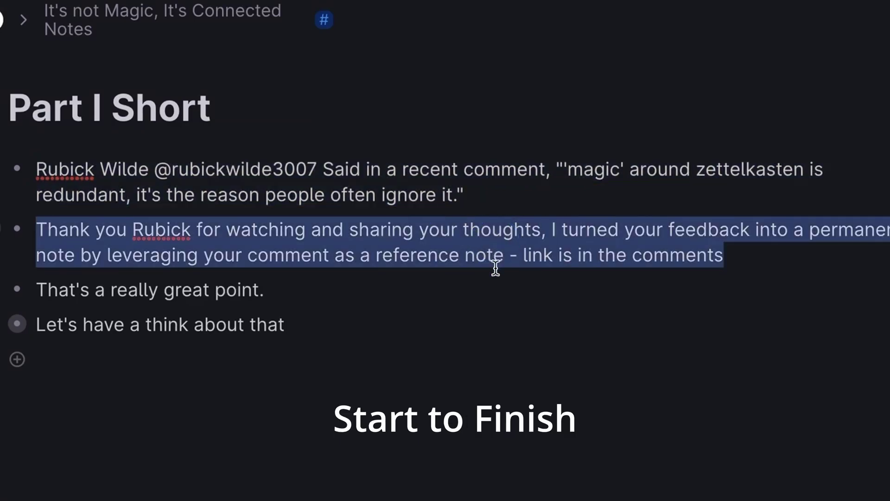
Open 'Let's have a think about that' as a page and go through its bullets to 'Prior to using this method'
triple_click(244, 288)
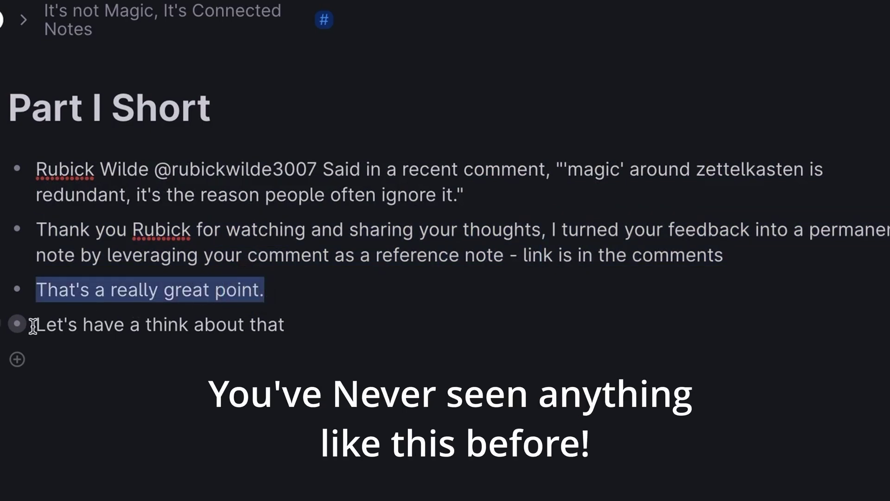
left_click(17, 324)
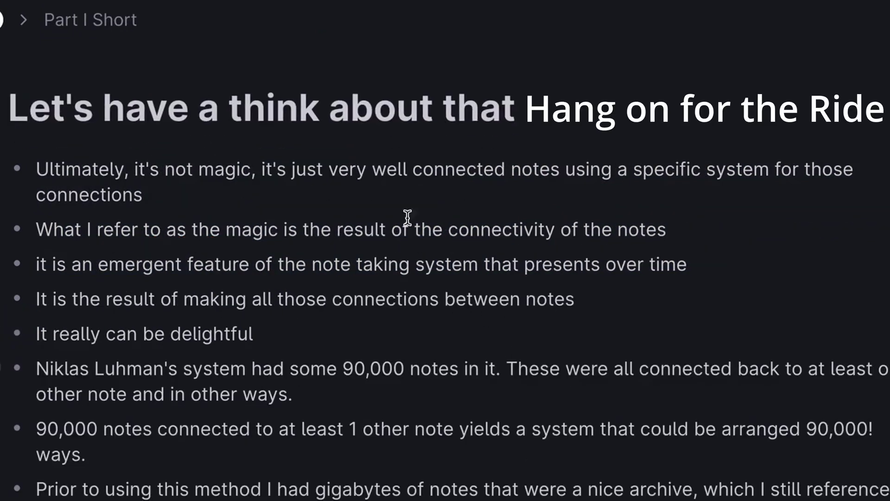
triple_click(314, 170)
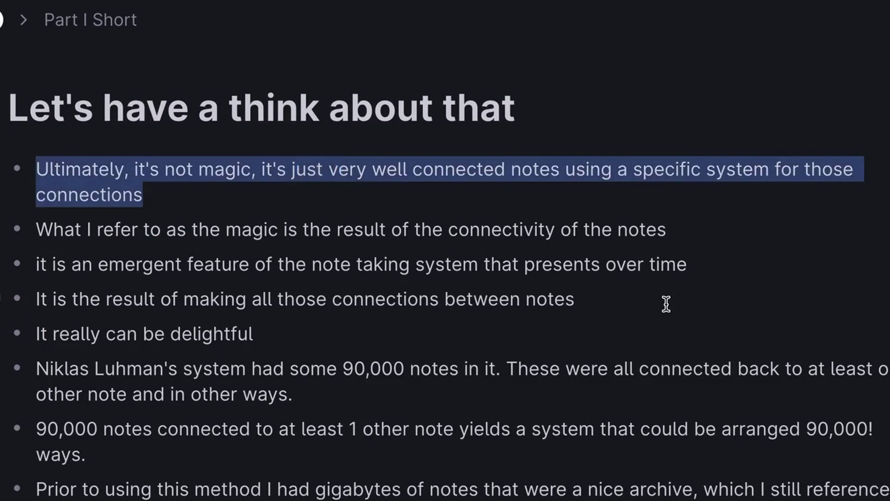
triple_click(607, 230)
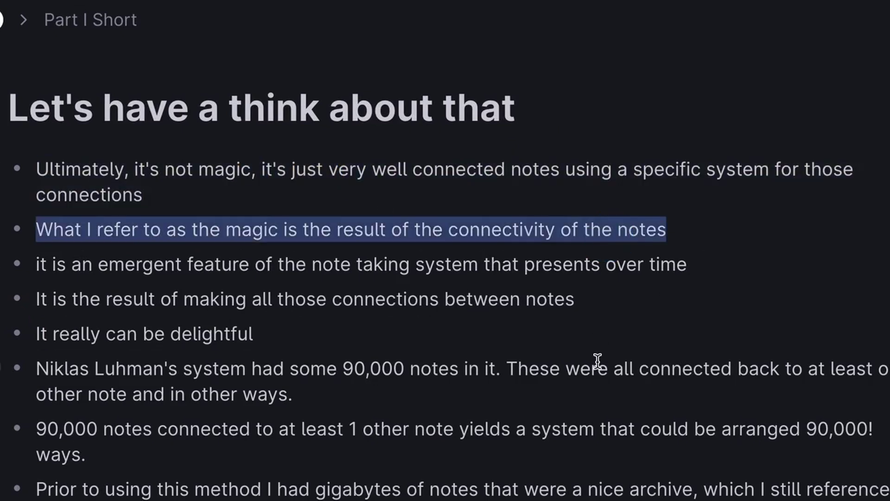
left_click(612, 257)
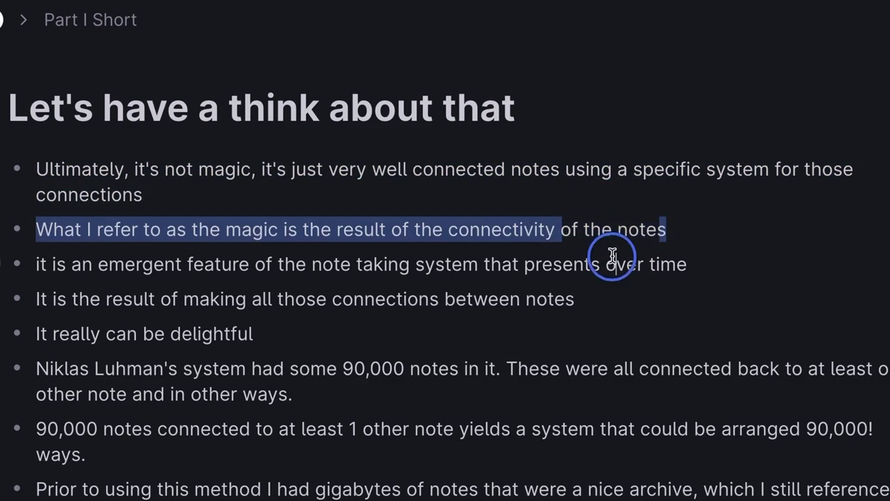
triple_click(613, 257)
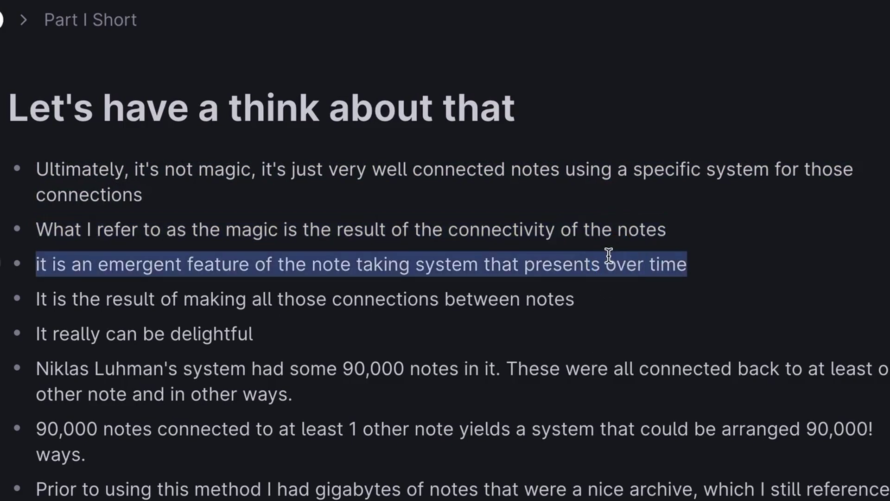
triple_click(464, 298)
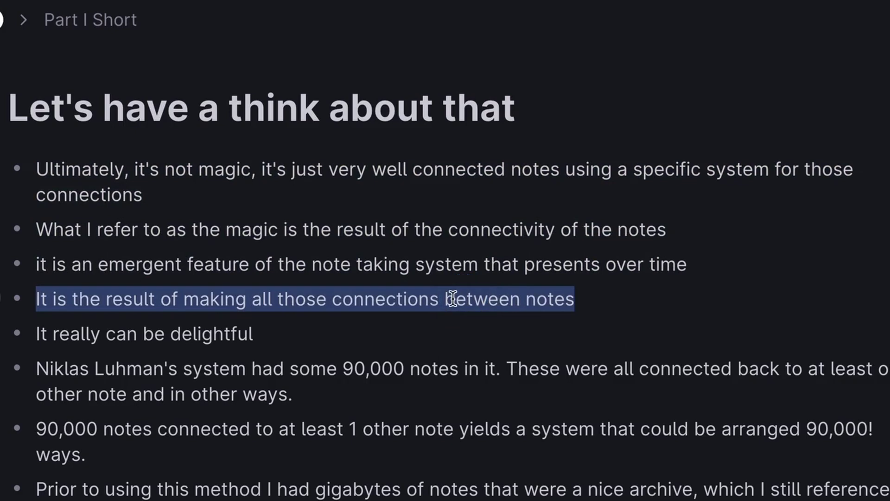
triple_click(226, 332)
triple_click(412, 372)
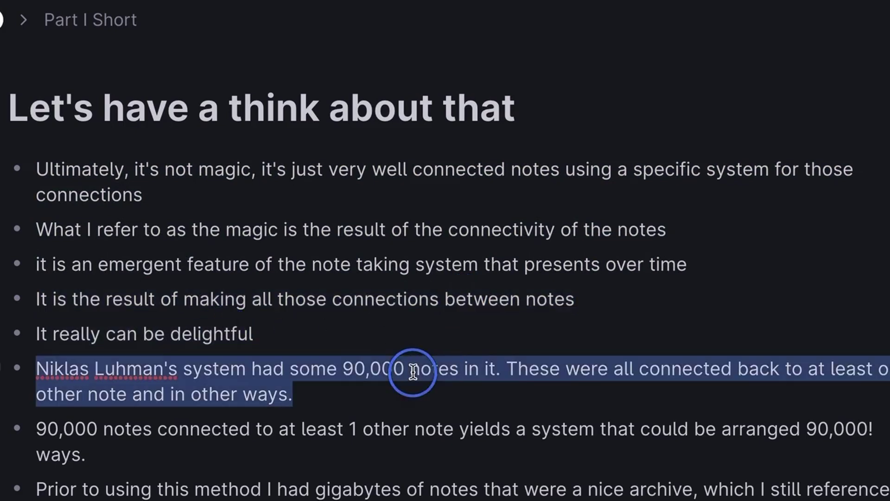
triple_click(402, 440)
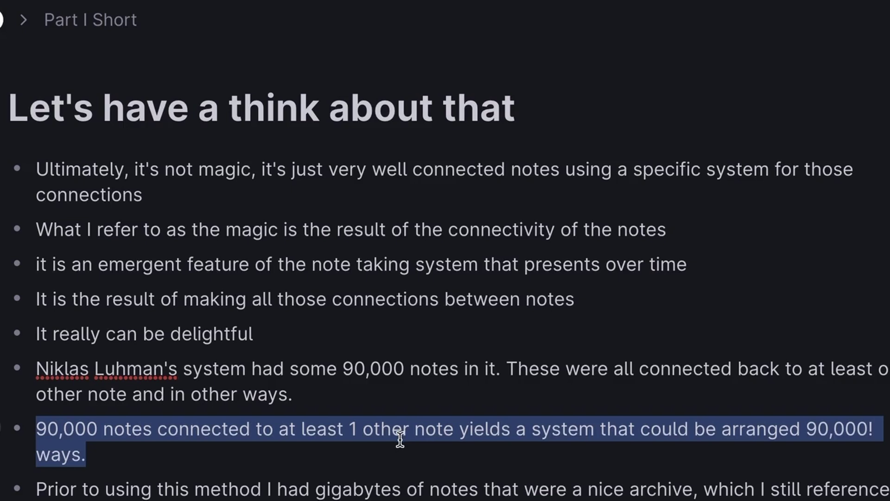
triple_click(395, 492)
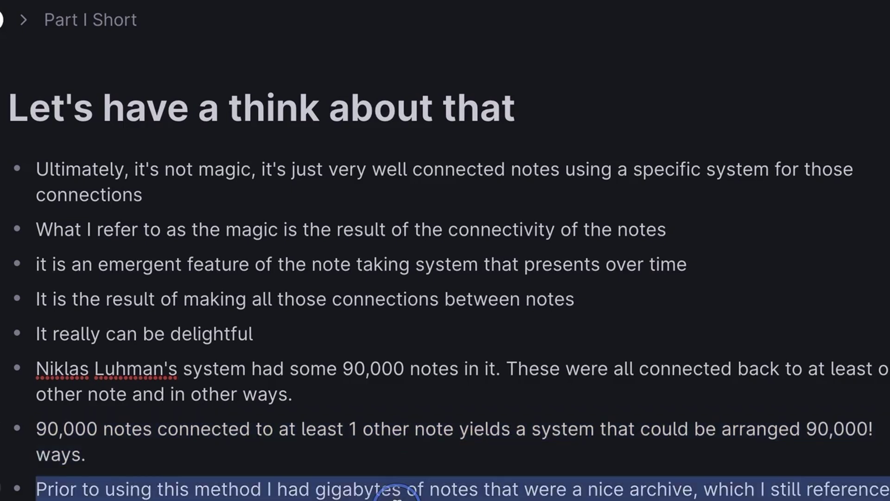
Write 'This vast array of possibilities is an emergent property and, well,' into the last bullet
type("This ")
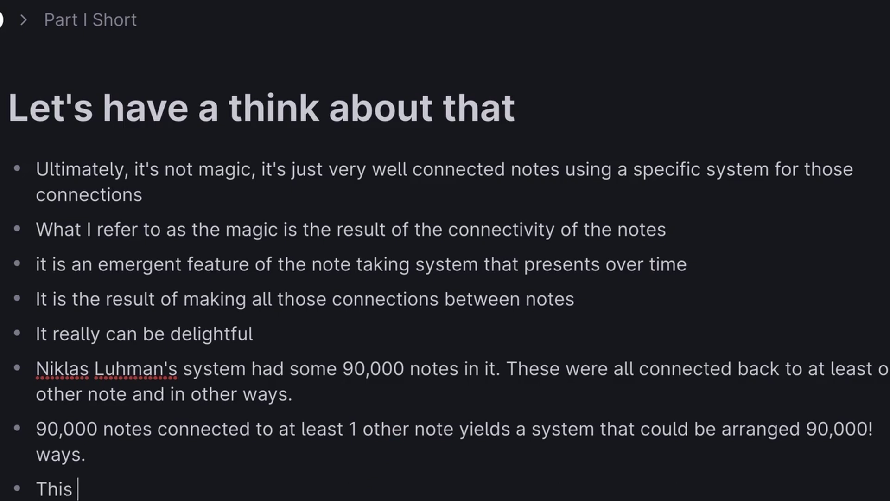
type("vast array ")
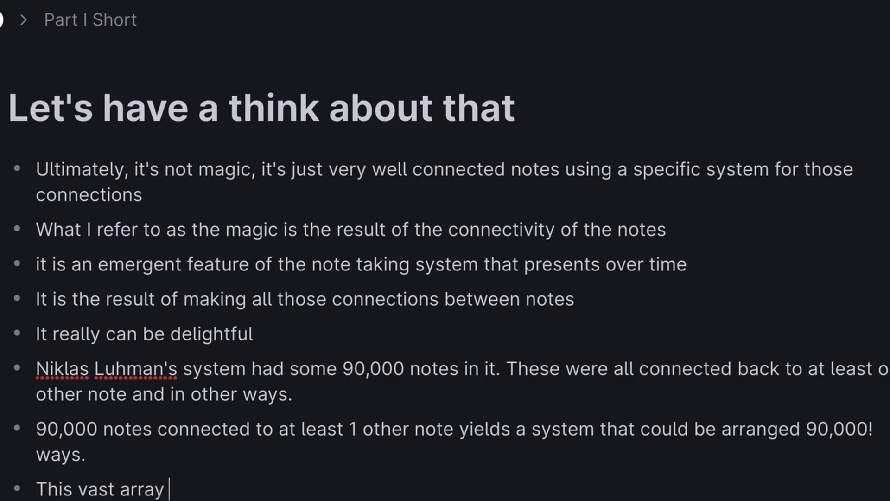
type("of possibilities is ")
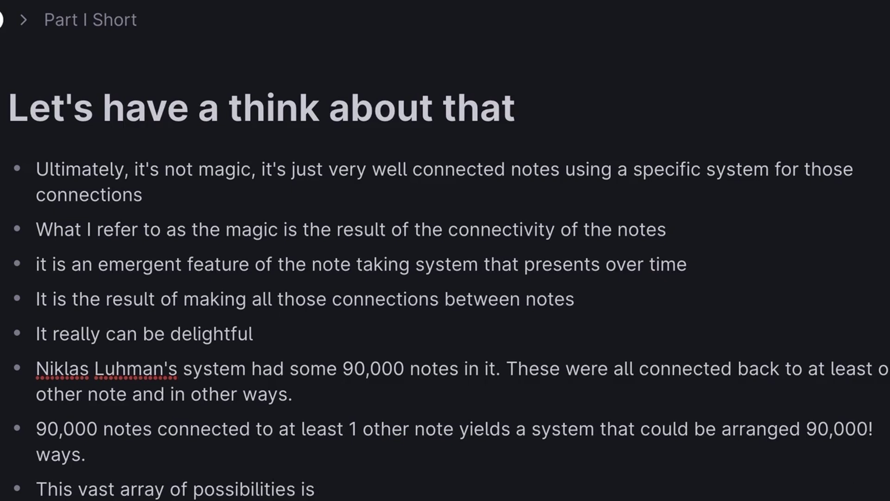
type("an emergent")
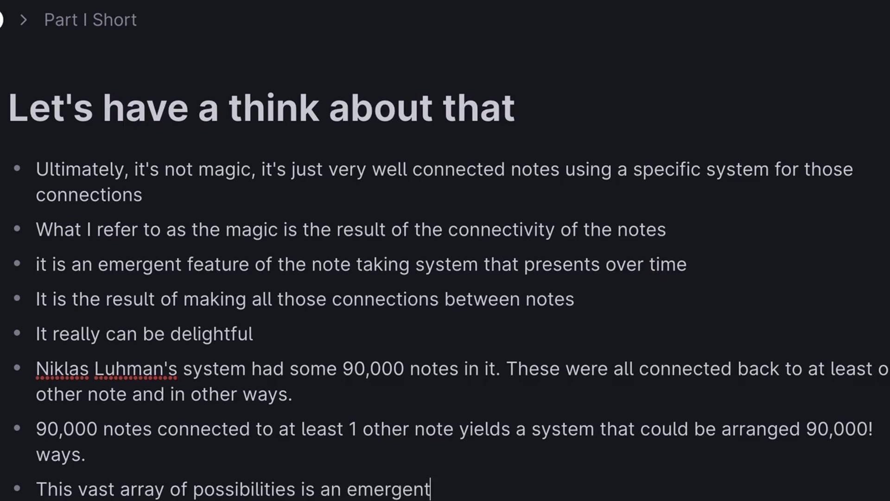
type(" property")
key("BackSpace")
key("BackSpace")
type("rty and ")
type("well, ")
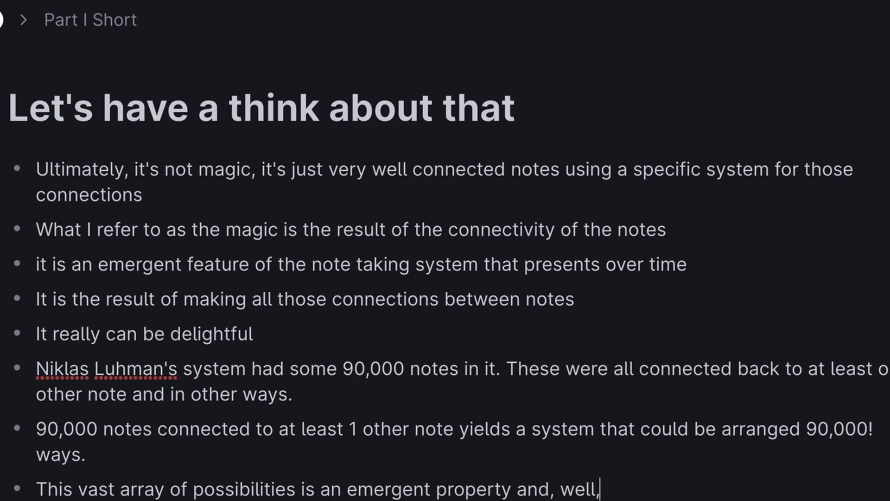
type("for m")
Add an 11:45 time entry above 10:56 with a nested #permanent note bullet
left_click(144, 205)
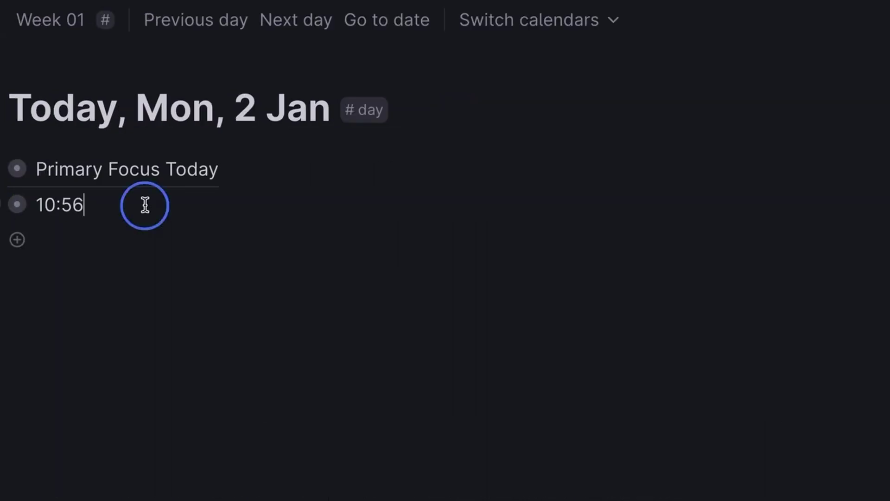
key("Home")
key("Return")
key("ctrl+k")
type("time")
key("Return")
key("Return")
key("Tab")
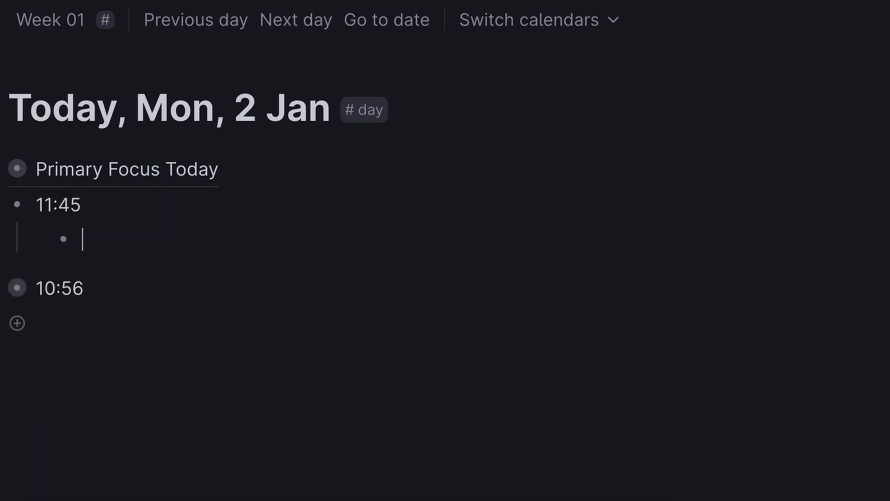
type("#per")
key("Return")
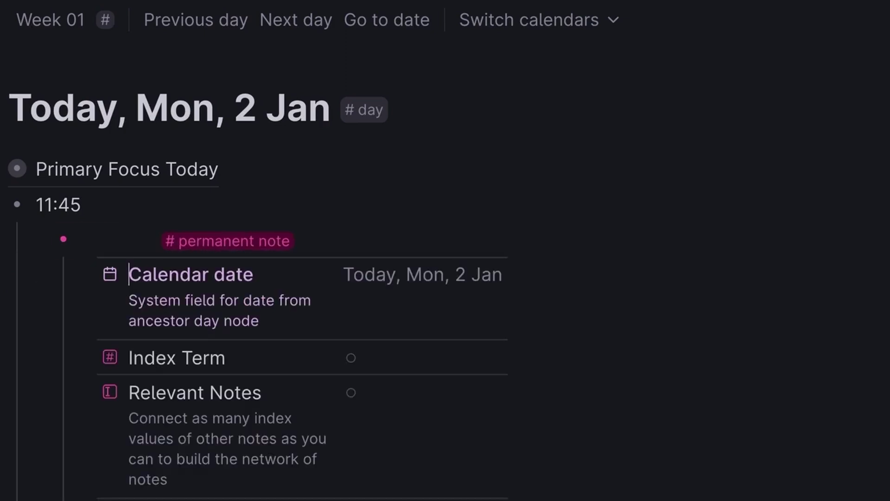
Select the first fleeting-note bullet about the magic
scroll(312, 491, "down", 9)
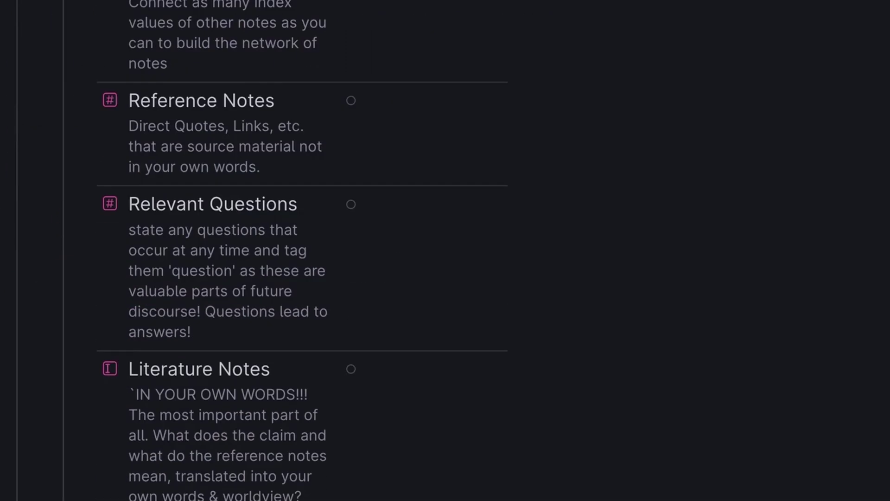
scroll(445, 251, "up", 3)
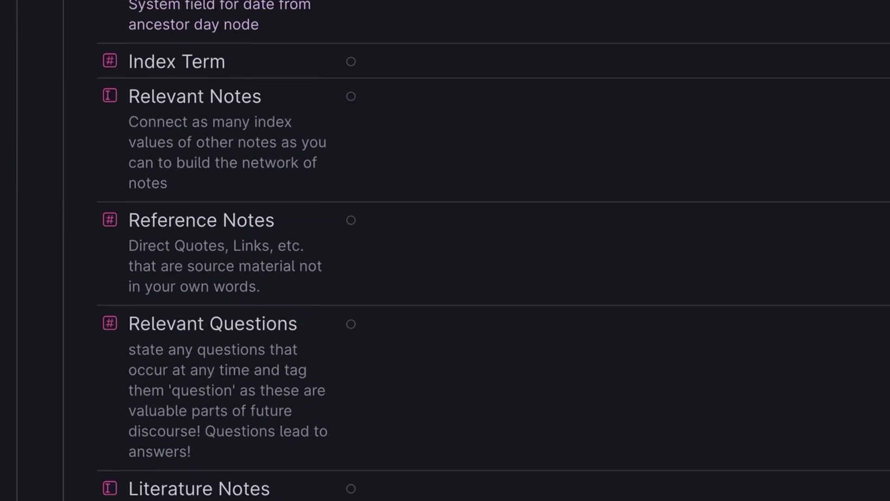
scroll(445, 250, "up", 3)
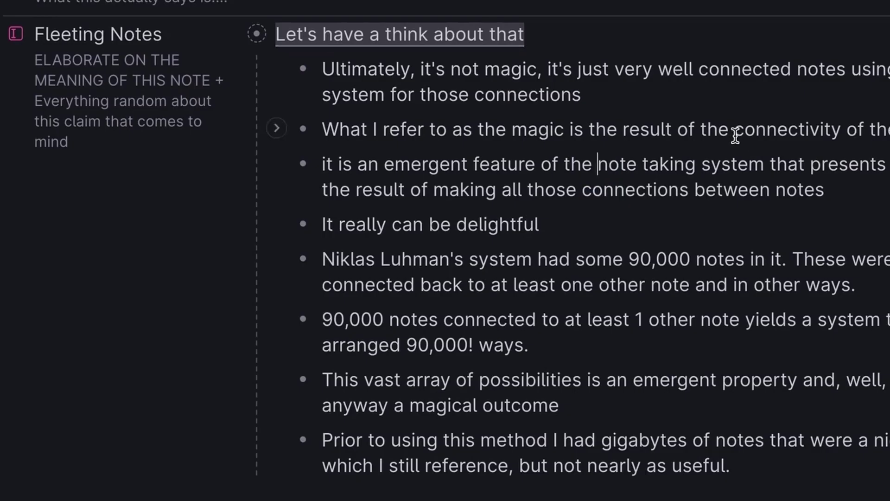
double_click(490, 71)
triple_click(490, 72)
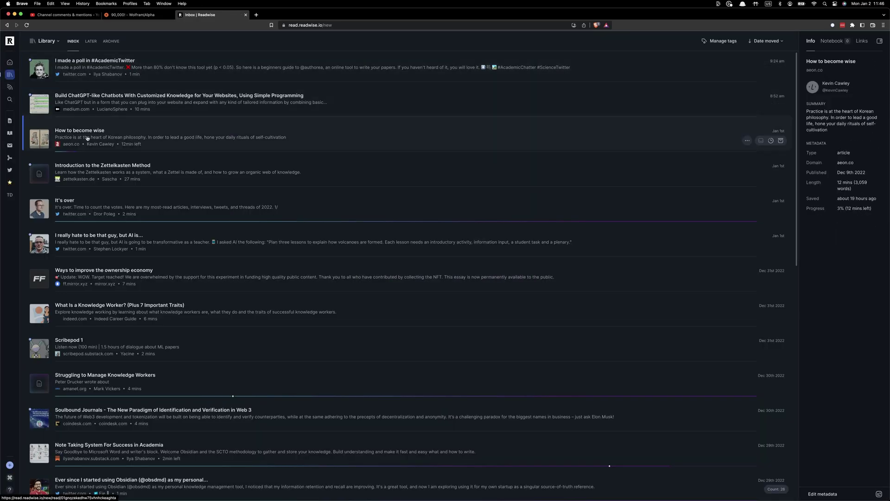
Open the Introduction to the Zettelkasten Method article in Readwise Reader, enlarge it, and find point 5
left_click(241, 144)
key("super+equal")
scroll(462, 290, "down", 10)
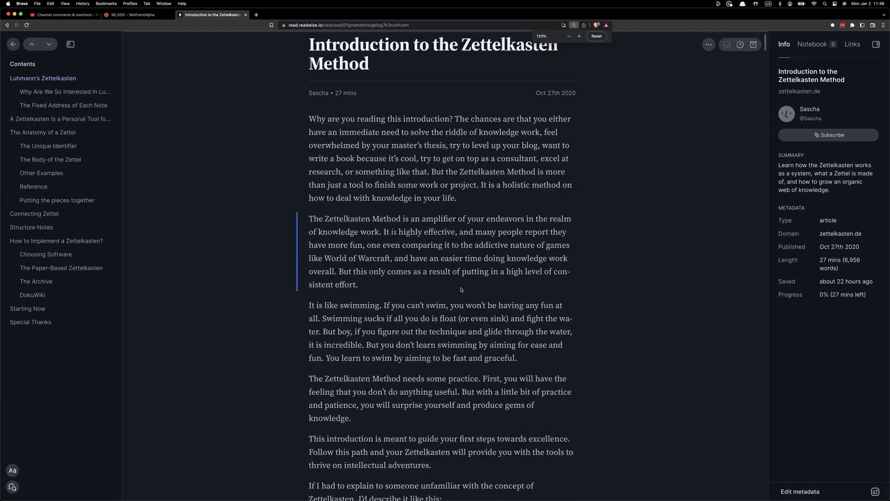
scroll(462, 289, "up", 5)
scroll(461, 290, "down", 20)
left_click(360, 184)
Highlight the first two sentences of point 5, redoing the highlight once
left_click_drag(461, 215, 328, 185)
scroll(436, 230, "down", 1)
scroll(436, 251, "down", 1)
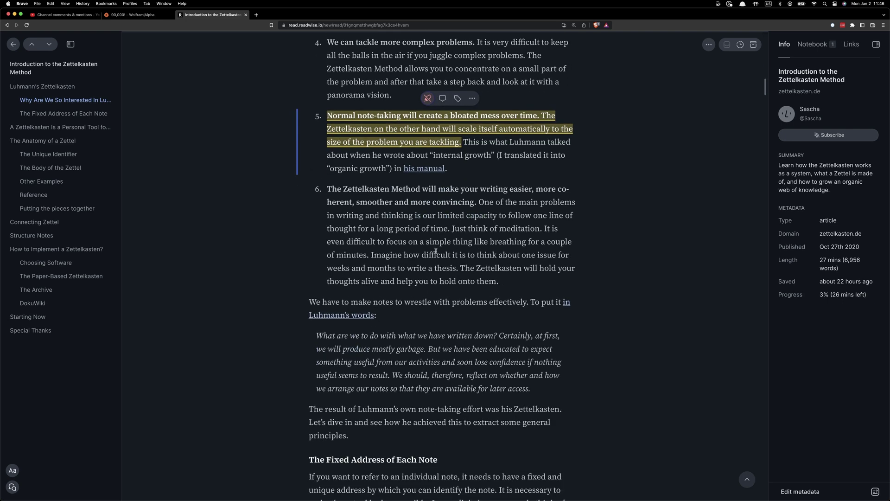
key("h")
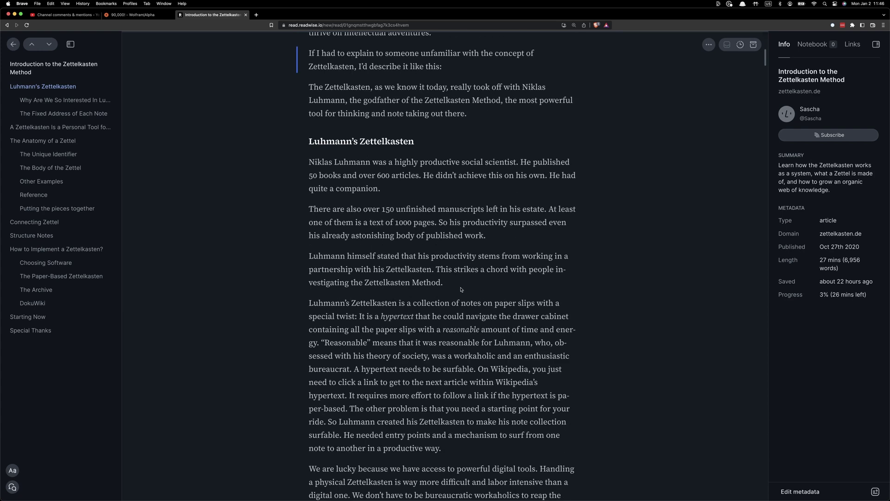
scroll(462, 290, "up", 5)
scroll(461, 290, "down", 20)
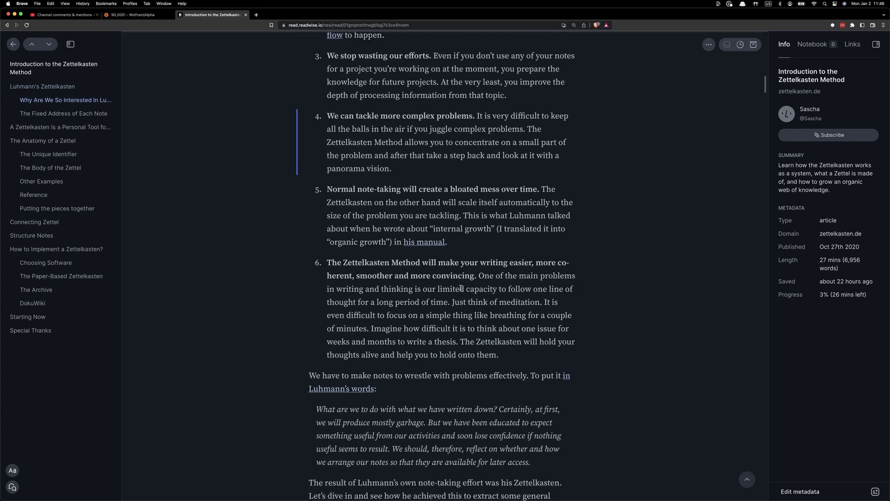
left_click_drag(351, 183, 460, 215)
scroll(435, 229, "down", 2)
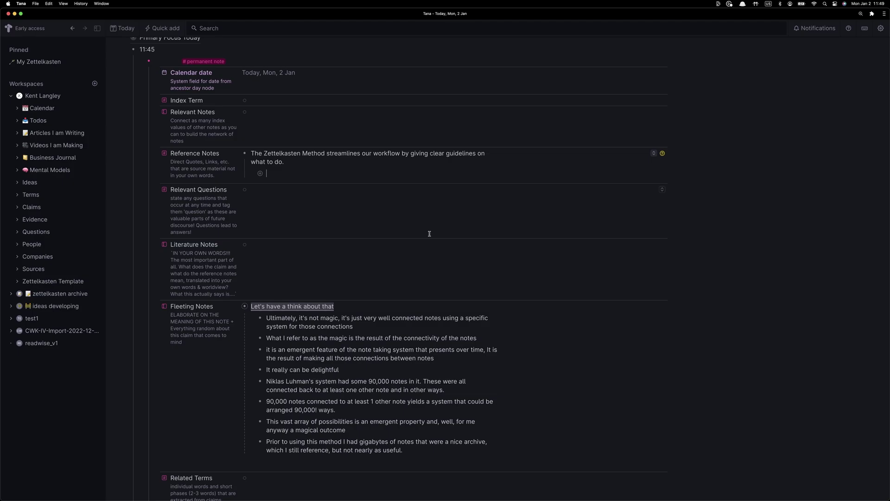
Back in Tana, confirm the highlight under Reference Notes and select the last fleeting-note bullet
scroll(408, 232, "down", 3)
triple_click(329, 370)
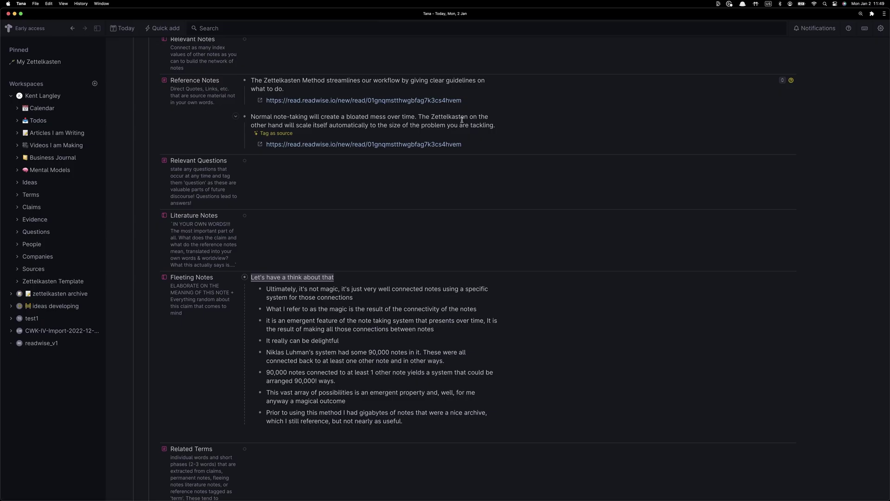
scroll(391, 244, "up", 3)
scroll(391, 245, "down", 2)
Title the permanent note 'A Zettelkasten is not magic. But, what is magical is the emergent property of near infinite complexity…'
scroll(391, 245, "down", 3)
scroll(391, 245, "up", 4)
type("A")
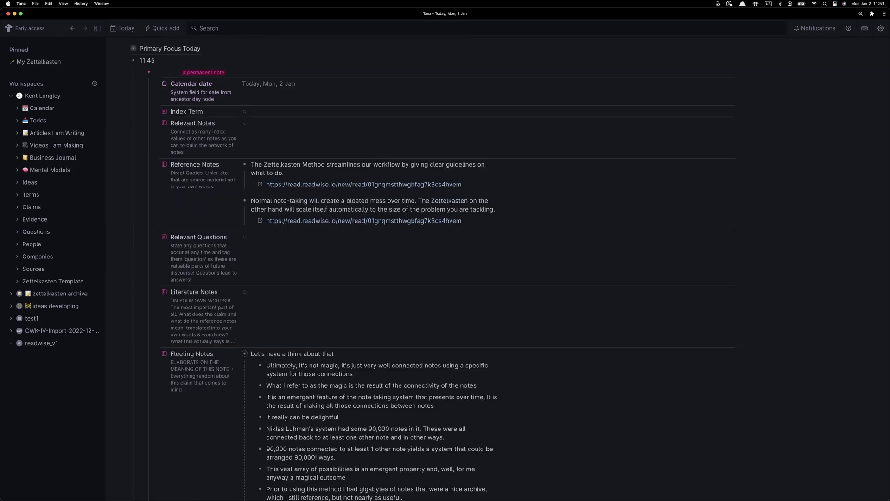
type(" zZ")
key("BackSpace")
key("BackSpace")
type("Zettelkastne")
key("BackSpace")
key("BackSpace")
type("en is not magic. I")
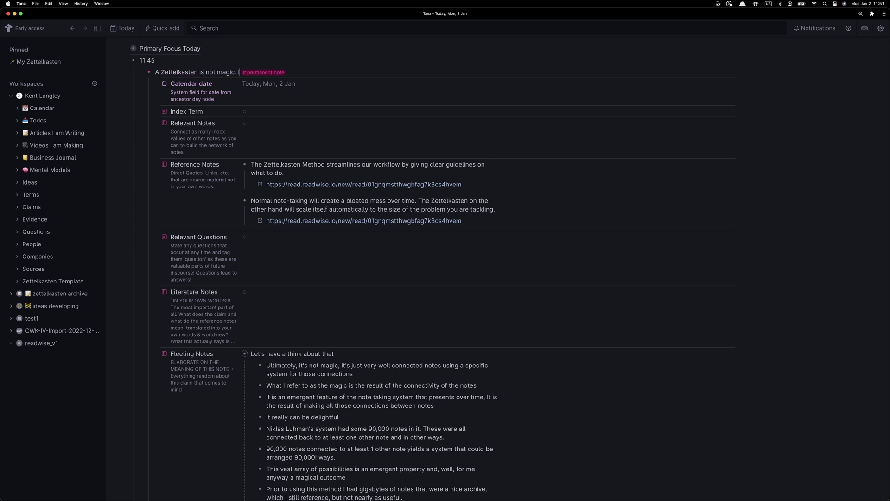
type("t is")
key("BackSpace")
key("BackSpace")
key("BackSpace")
key("BackSpace")
key("BackSpace")
type("But, what is magical is the emerg")
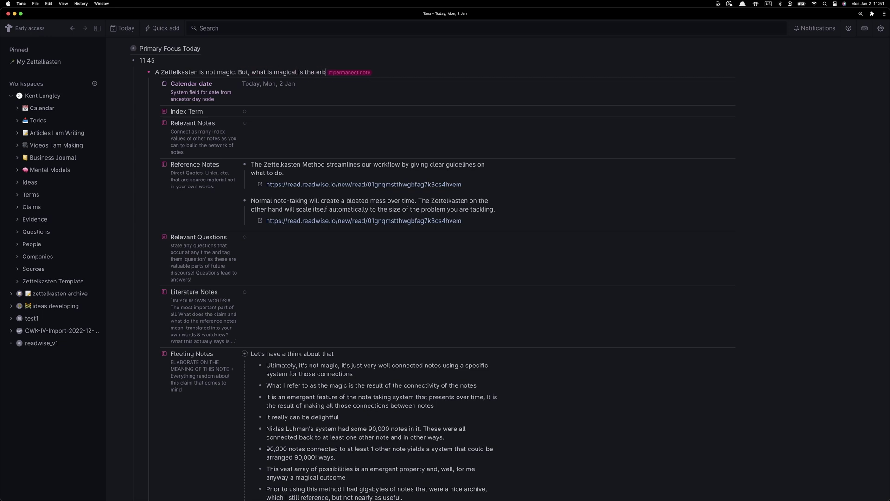
type("ent property of near infinite complexity")
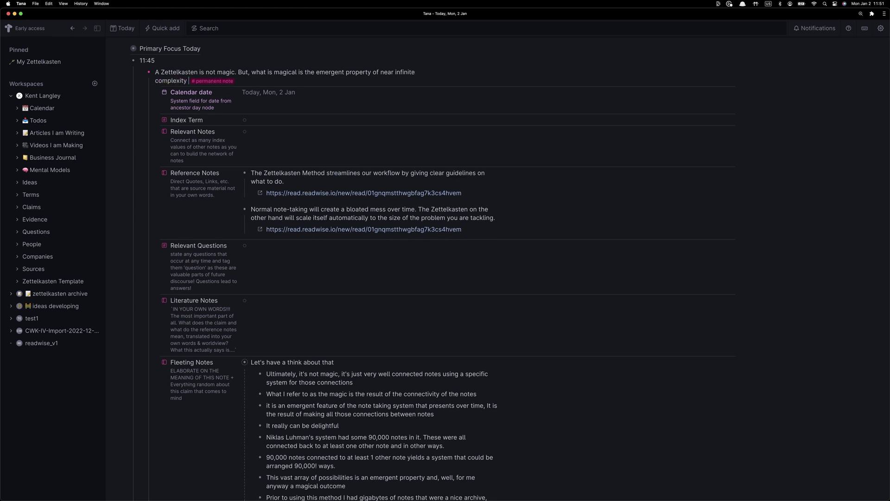
type(" that results from the")
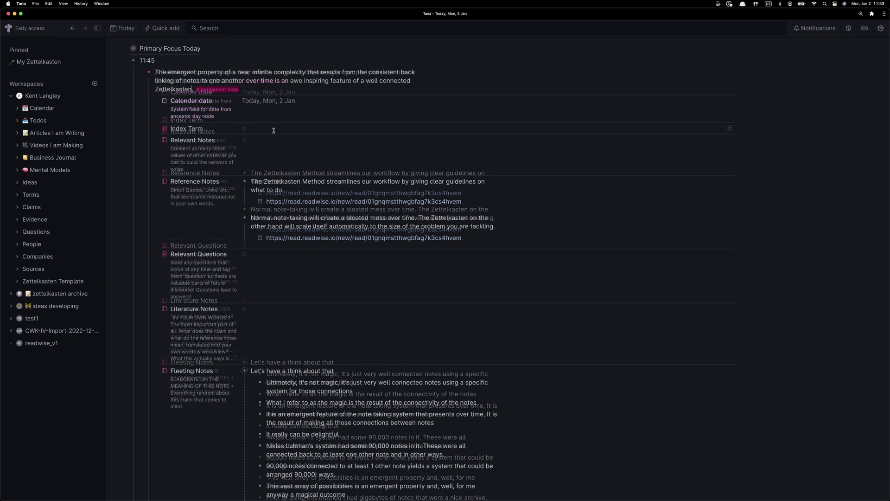
Set the permanent note's Index Term to 'zettelkasten connections'
left_click(273, 130)
type("connec")
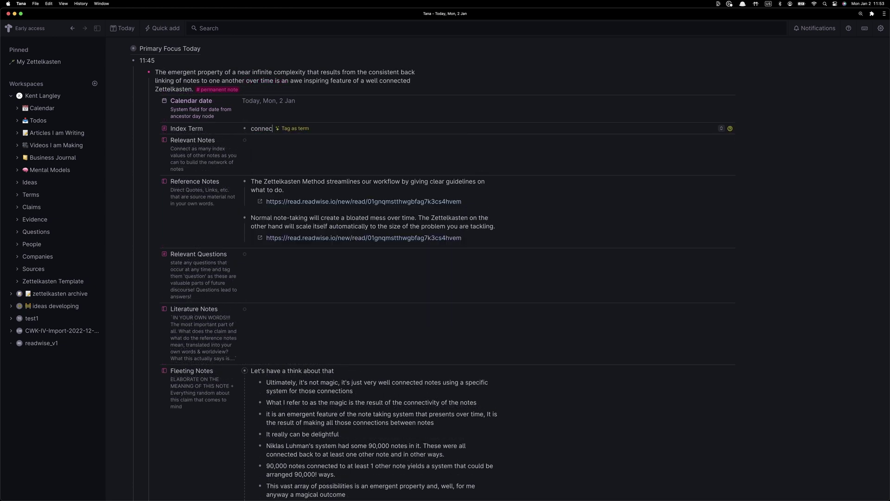
key("BackSpace")
key("BackSpace")
key("BackSpace")
key("BackSpace")
key("BackSpace")
key("BackSpace")
type("zettelkasten co")
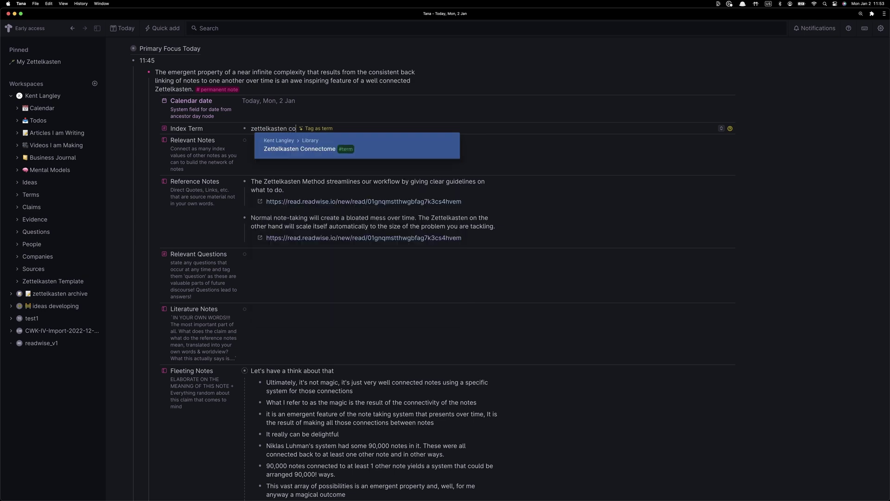
type("nnections")
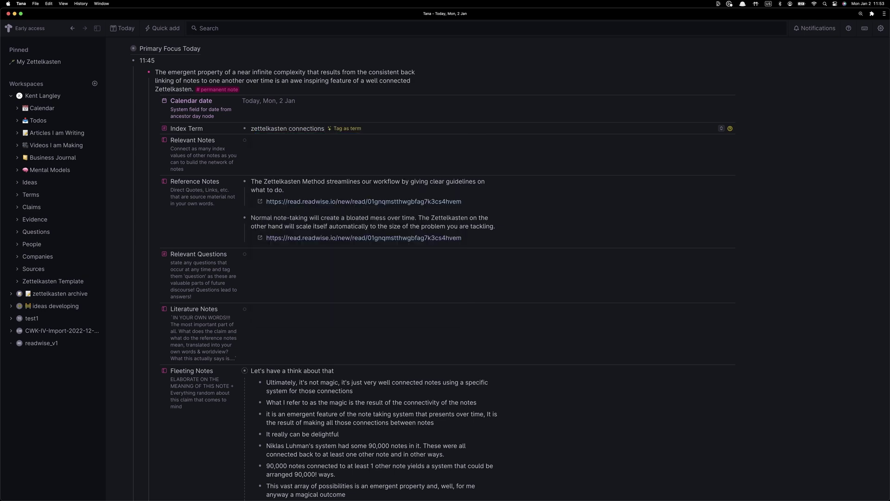
key("BackSpace")
key("BackSpace")
key("BackSpace")
key("BackSpace")
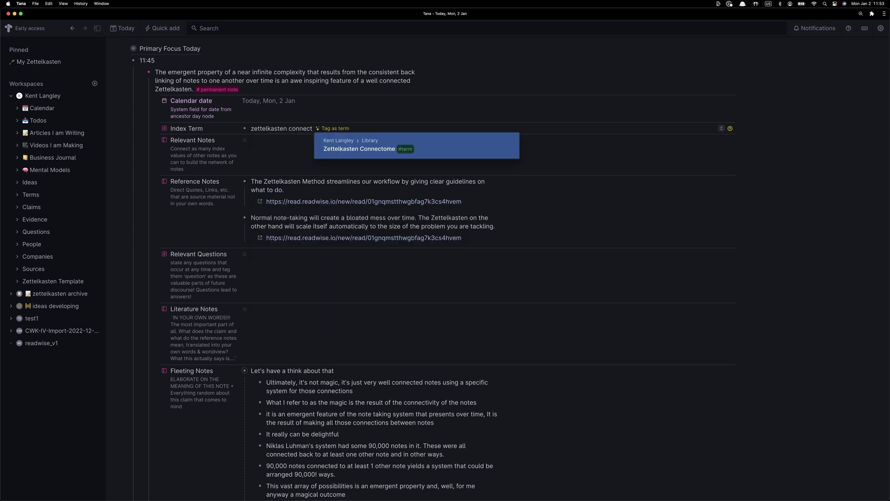
type("ions")
Link the Zettelkasten Connectome term under Relevant Notes
left_click(262, 140)
type("@zettel")
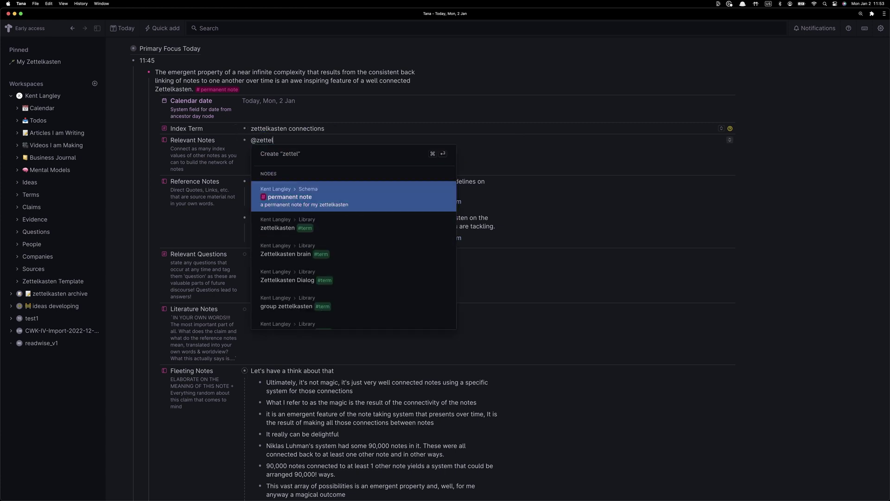
type("kasten con")
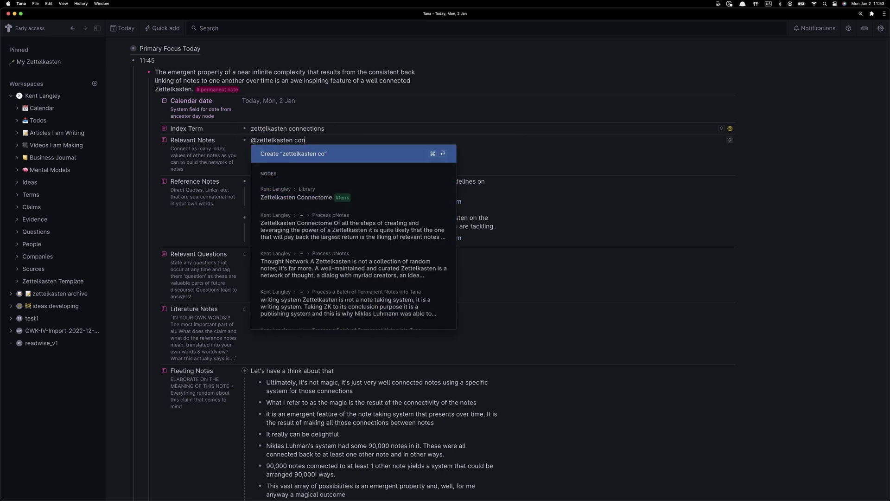
key("Return")
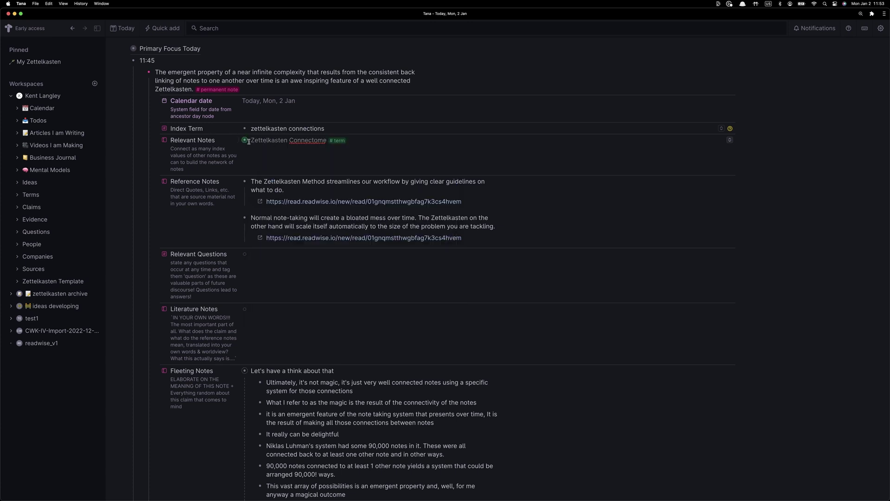
On the Zettelkasten Connectome term page, change 'liking' to 'linking', then return to Today's daily note
left_click(245, 140)
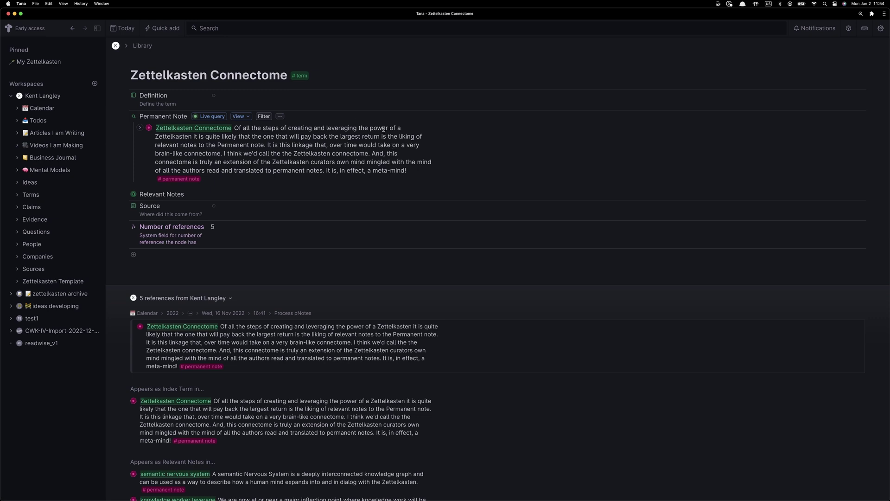
left_click(404, 137)
type("n")
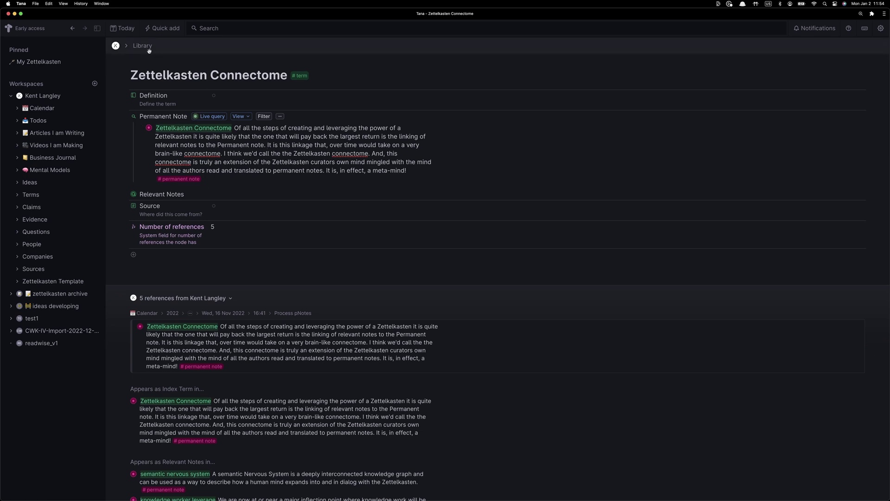
key("super+[")
scroll(295, 118, "down", 1)
scroll(298, 178, "up", 1)
scroll(311, 334, "down", 3)
scroll(317, 404, "down", 1)
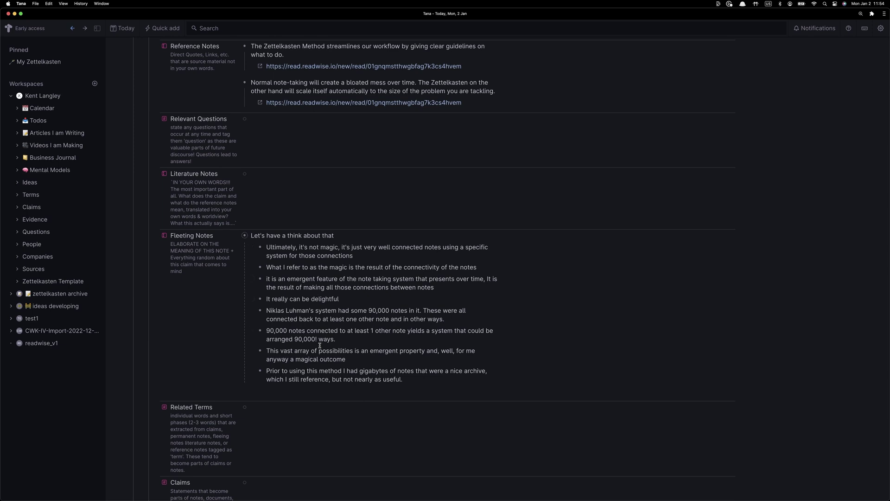
Overwrite the Index Term 'zettelkasten connections' with 'emergent organization'
scroll(321, 361, "up", 5)
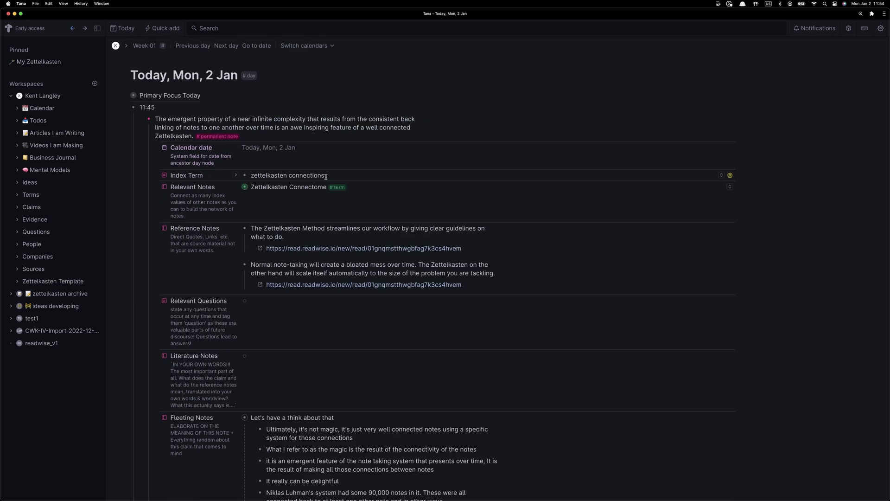
scroll(320, 358, "down", 2)
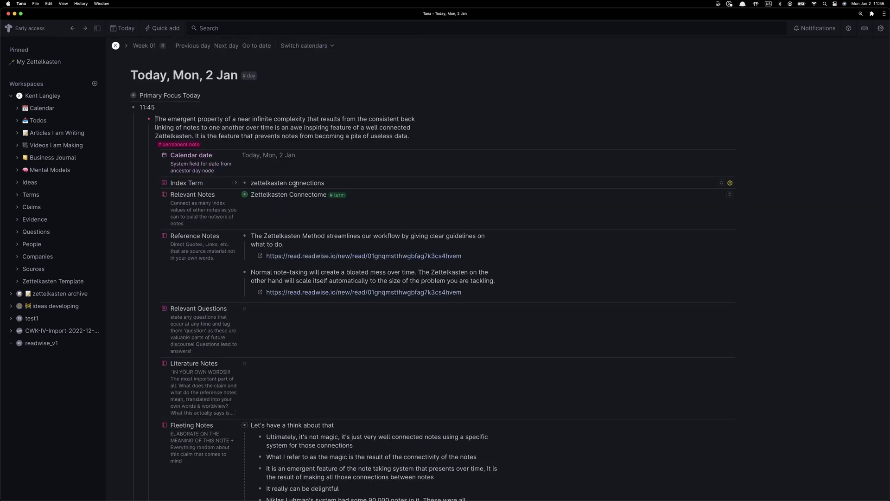
triple_click(295, 184)
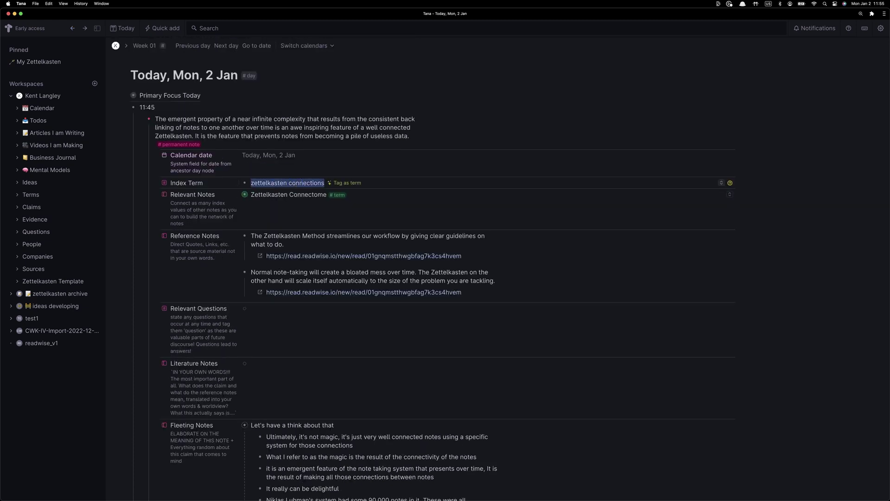
type("emergent organizati")
type("on")
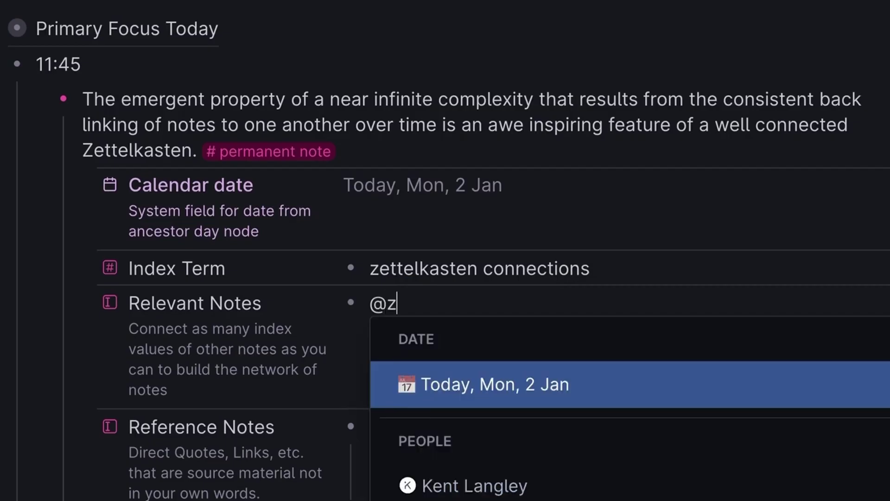
type("ettel")
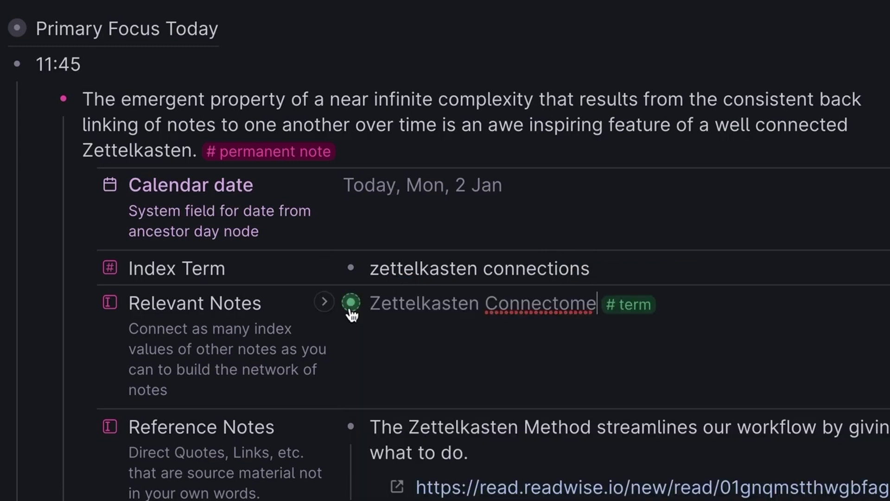
left_click(352, 302)
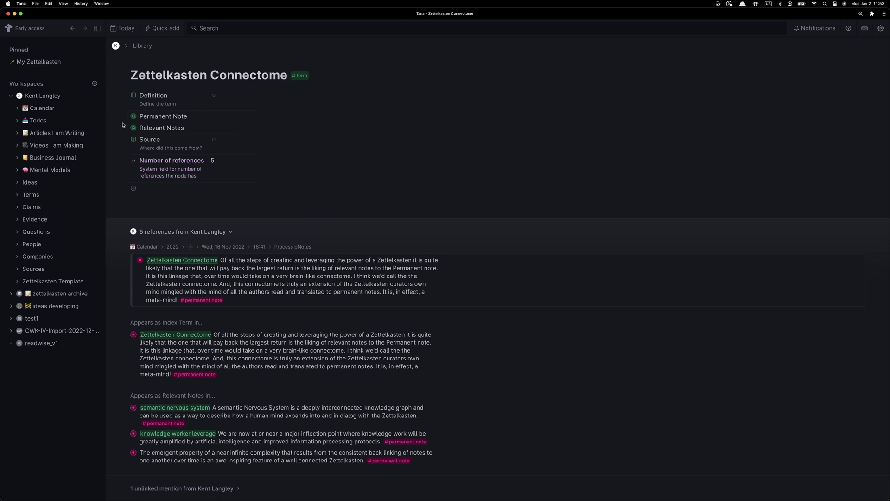
left_click(124, 117)
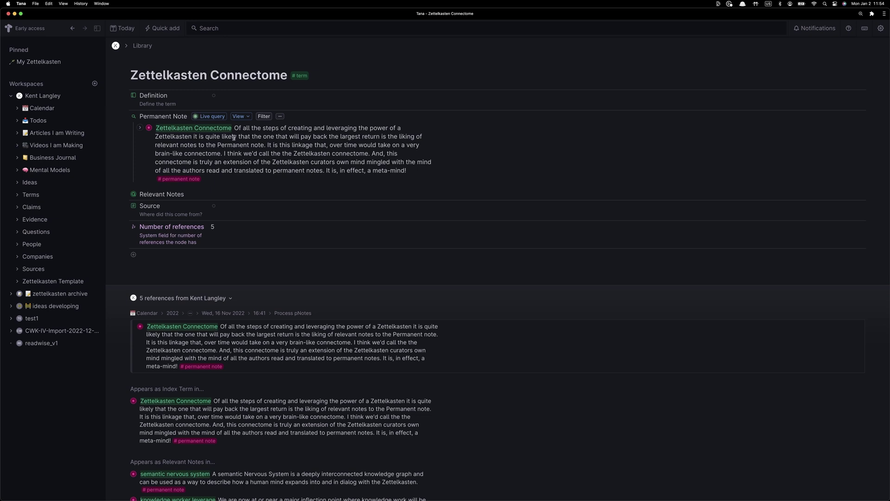
left_click(403, 136)
type("n connections")
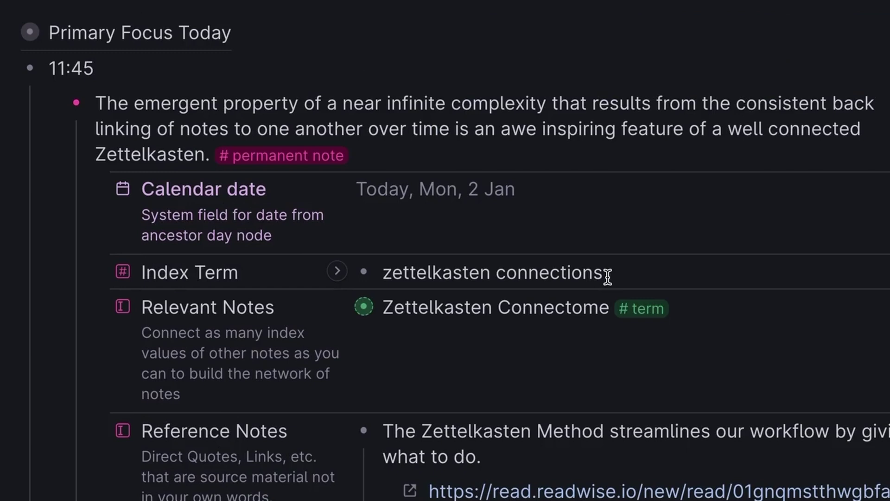
Extend the permanent note with 'It is the feature that prevents notes from becoming a pile of useless data.'
scroll(608, 277, "down", 5)
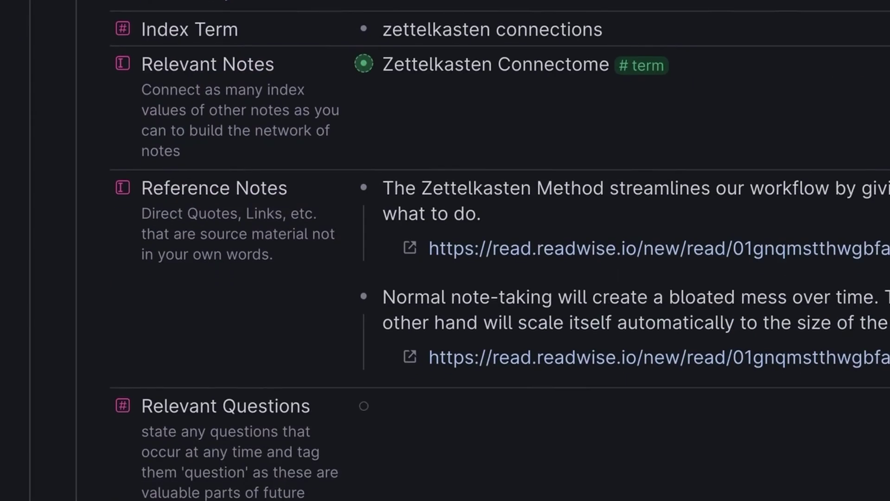
scroll(208, 382, "up", 5)
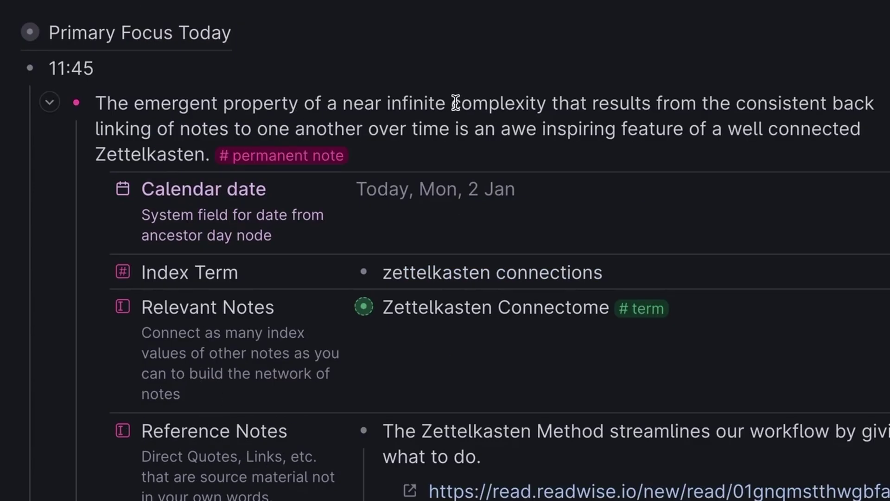
left_click(547, 104)
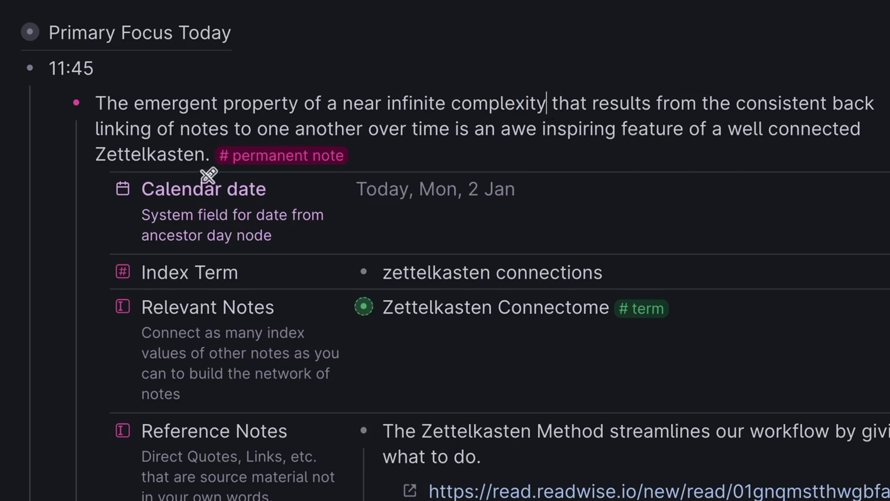
left_click(210, 156)
type("It is the fe")
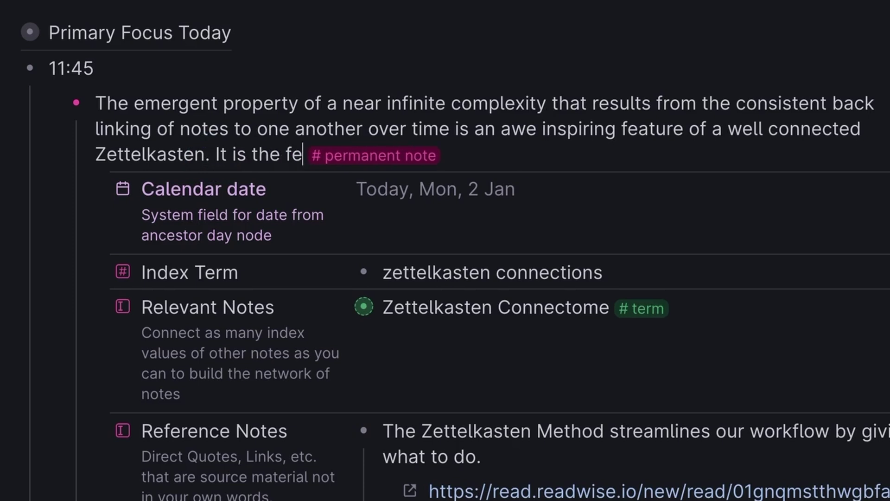
type("ature that makes")
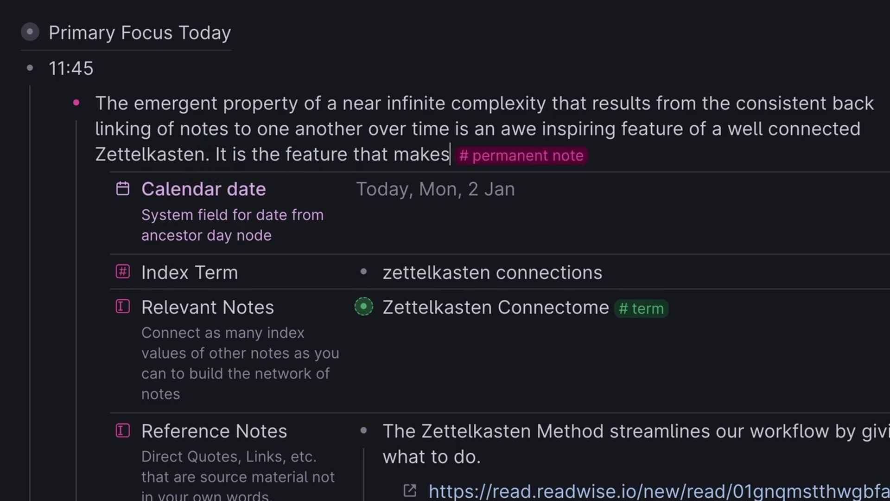
key("BackSpace")
key("BackSpace")
key("BackSpace")
key("BackSpace")
key("BackSpace")
key("BackSpace")
key("BackSpace")
key("BackSpace")
key("BackSpace")
type("hat prevents ")
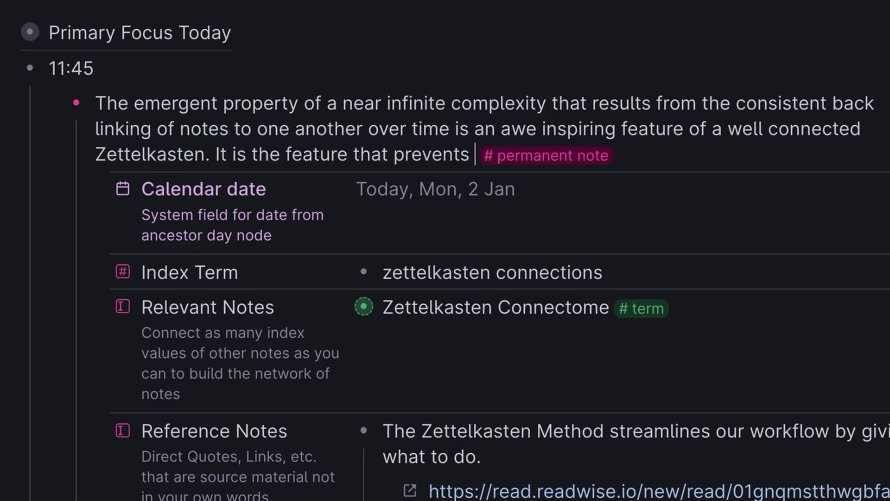
type("notes from becoming a bloate")
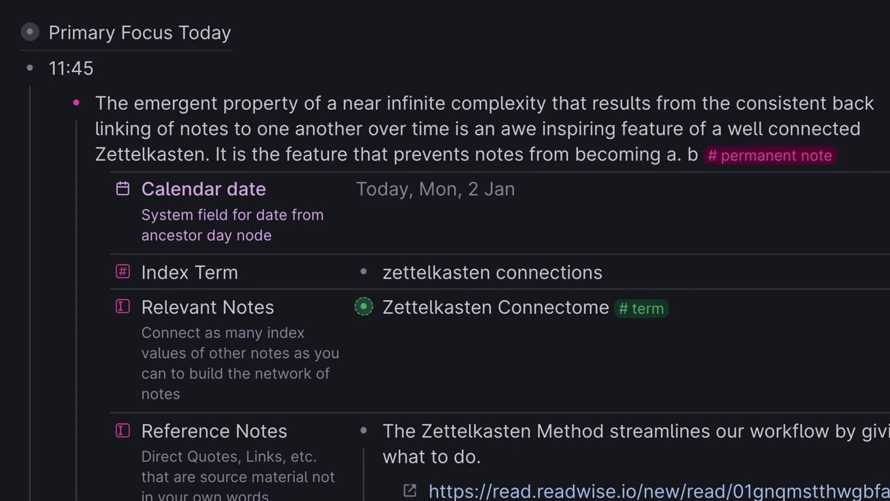
key("BackSpace")
key("BackSpace")
key("BackSpace")
key("BackSpace")
key("BackSpace")
key("BackSpace")
key("BackSpace")
key("BackSpace")
key("BackSpace")
key("BackSpace")
key("BackSpace")
key("BackSpace")
key("BackSpace")
key("BackSpace")
key("BackSpace")
key("BackSpace")
key("BackSpace")
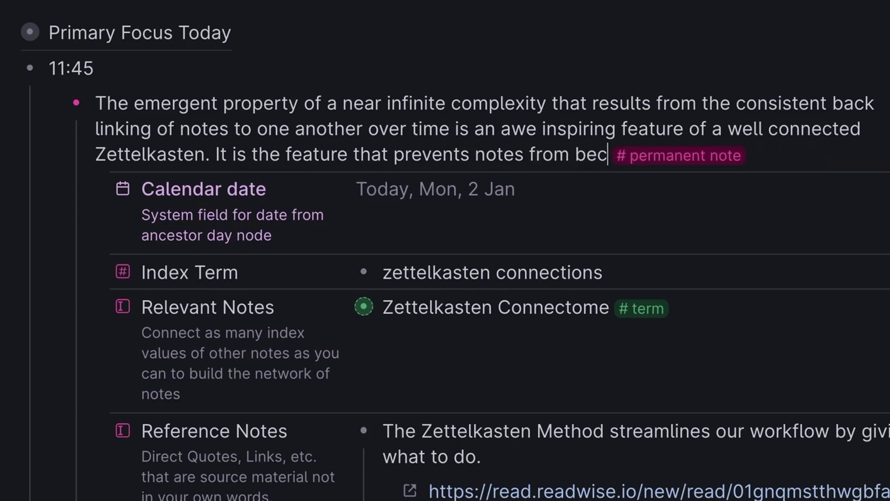
type("becoming a pile of")
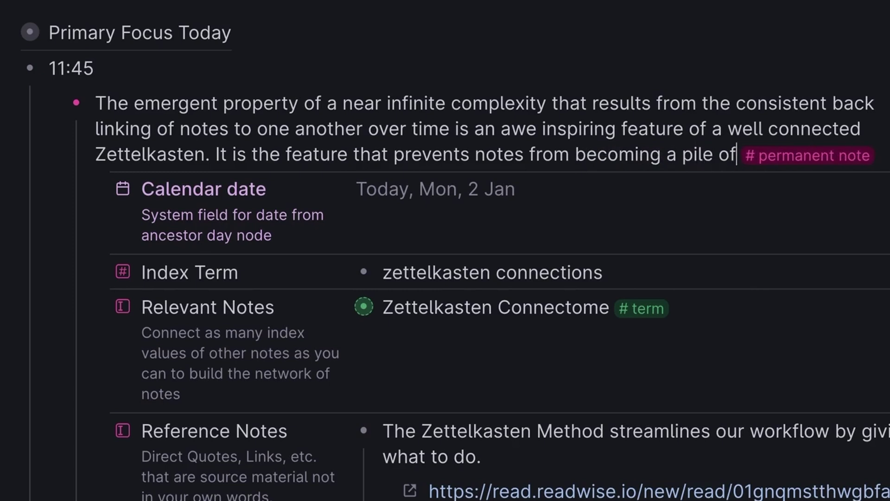
type(" useless data.")
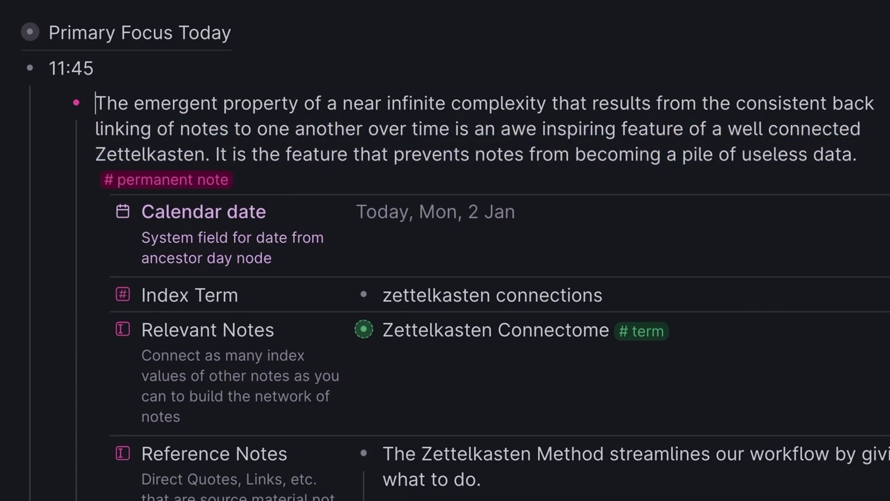
Replace the Index Term with a new 'emergent organization' node tagged as a term
triple_click(513, 295)
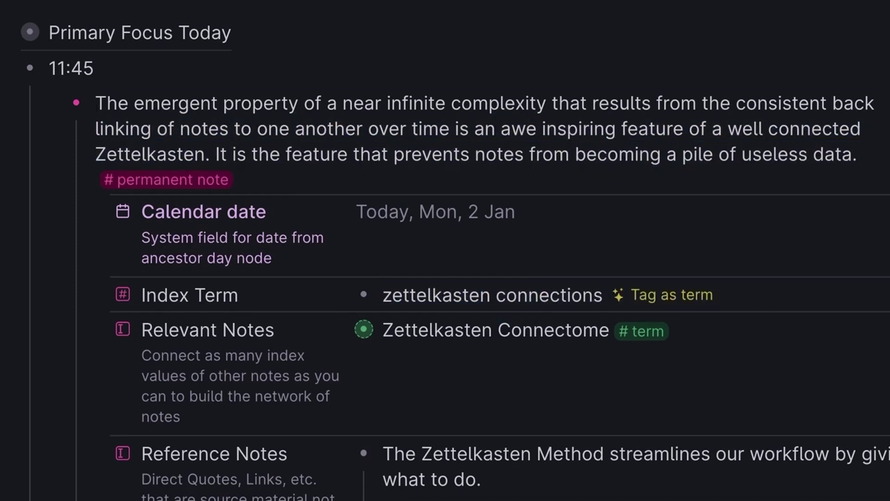
type("emergent organizational")
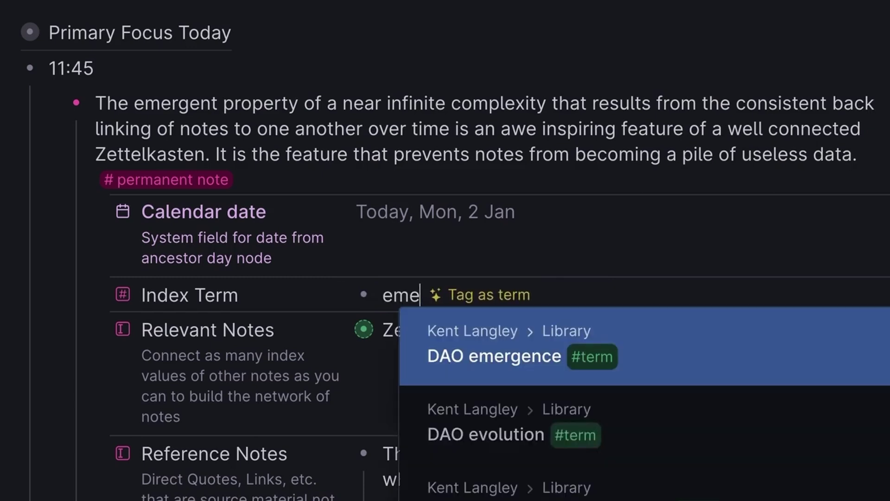
key("BackSpace")
key("BackSpace")
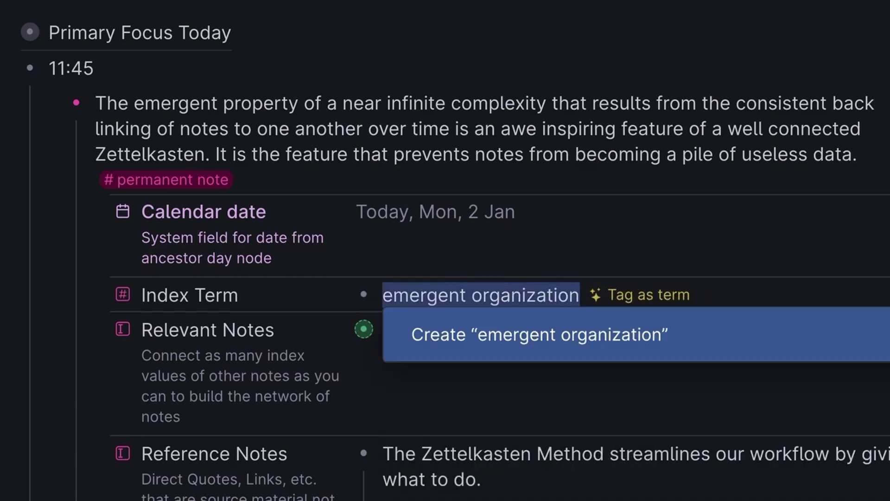
key("Return")
left_click(622, 297)
Add Zettelkasten brain under Relevant Notes and preview its permanent note and relevant notes in a side panel
left_click(539, 369)
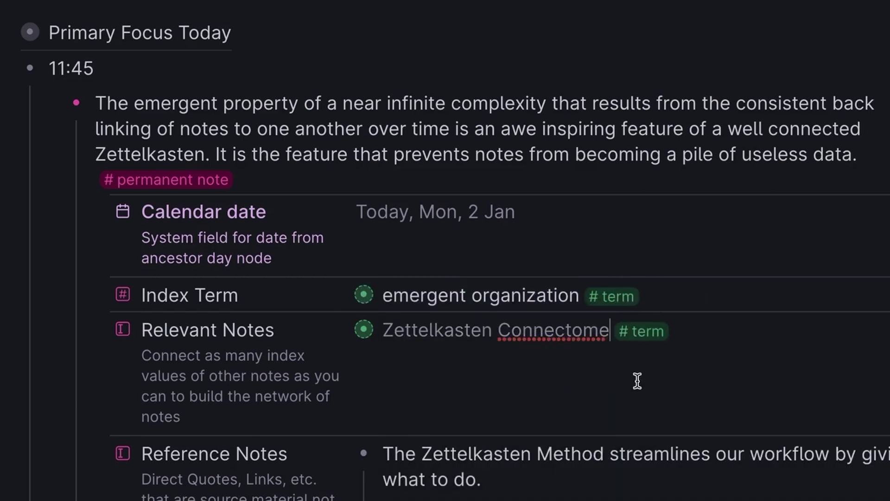
type("@zettel")
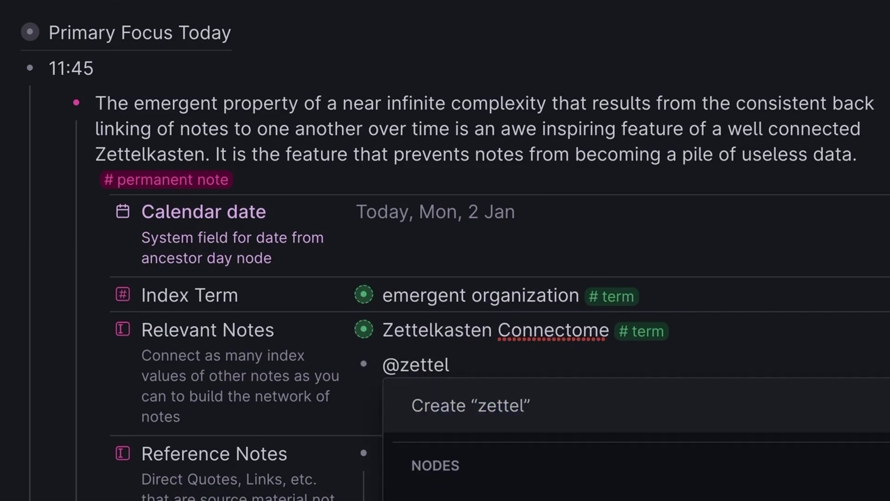
key("Down")
key("Return")
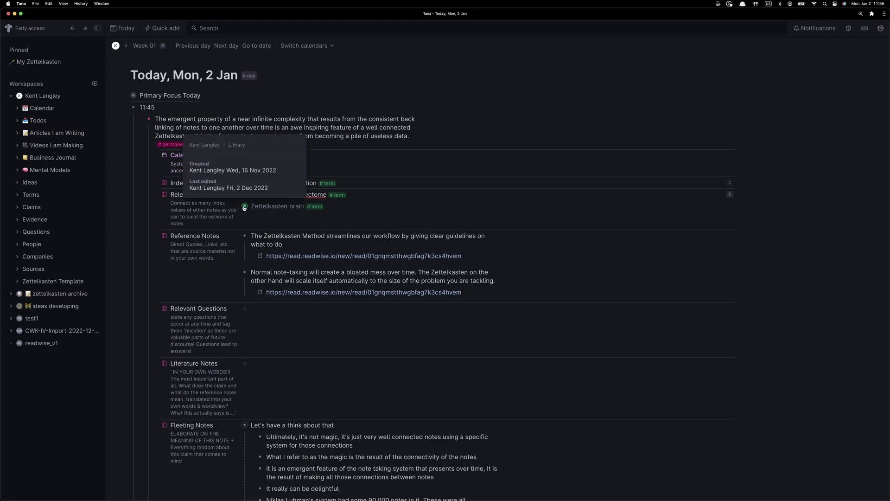
left_click(363, 363, "shift")
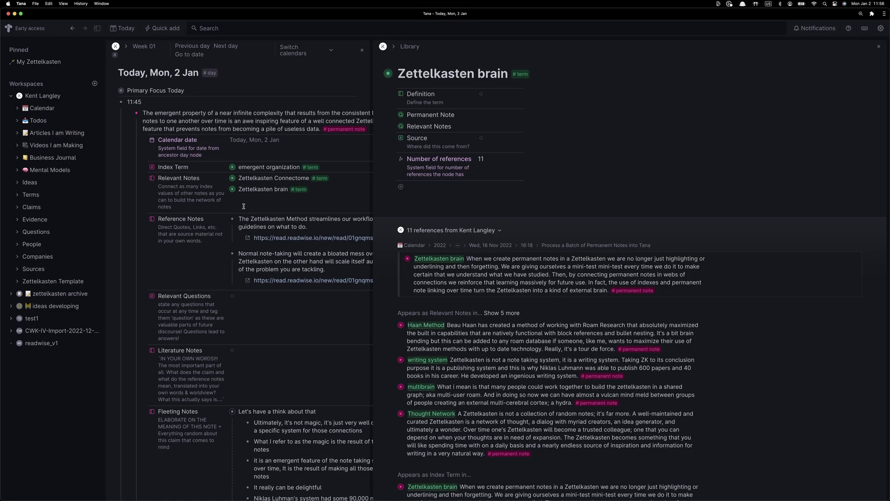
left_click(384, 115)
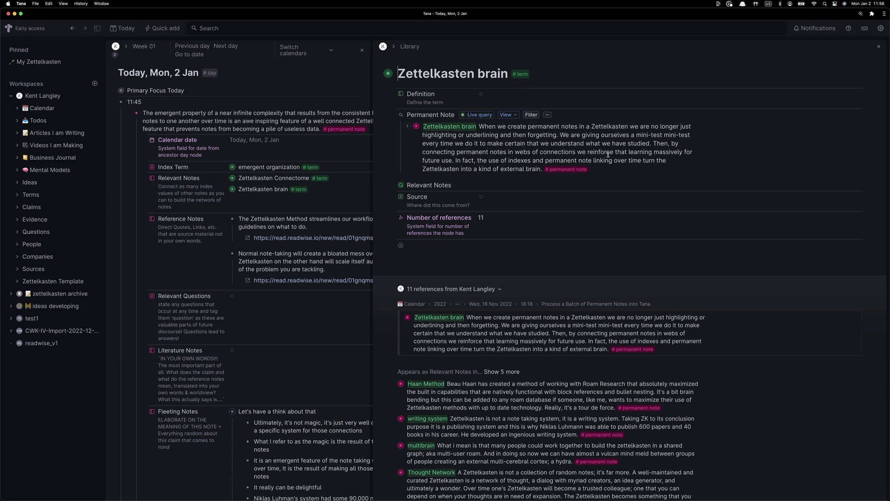
left_click(407, 127)
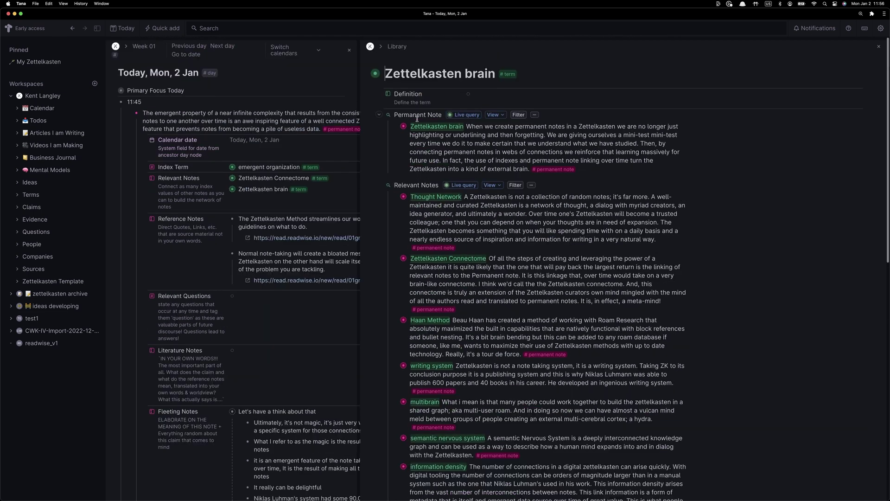
left_click(879, 46)
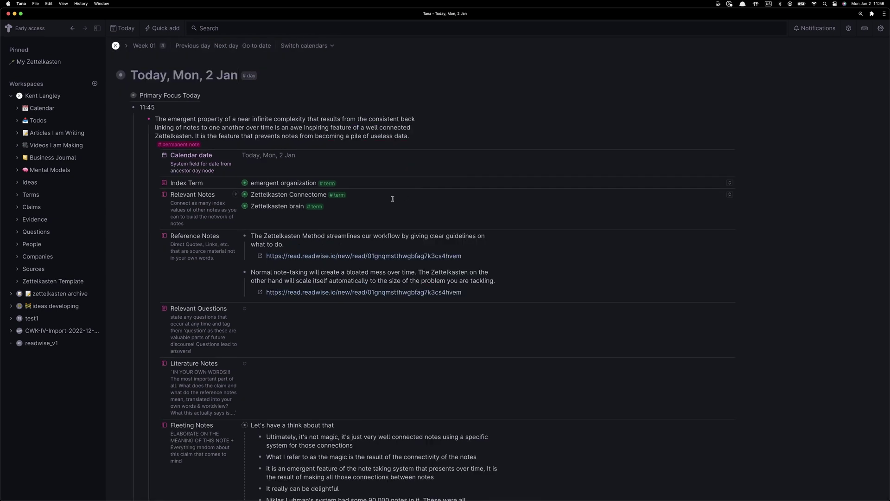
Link Zettelkasten Dialog as a second relevant note
left_click(270, 217)
type("@z")
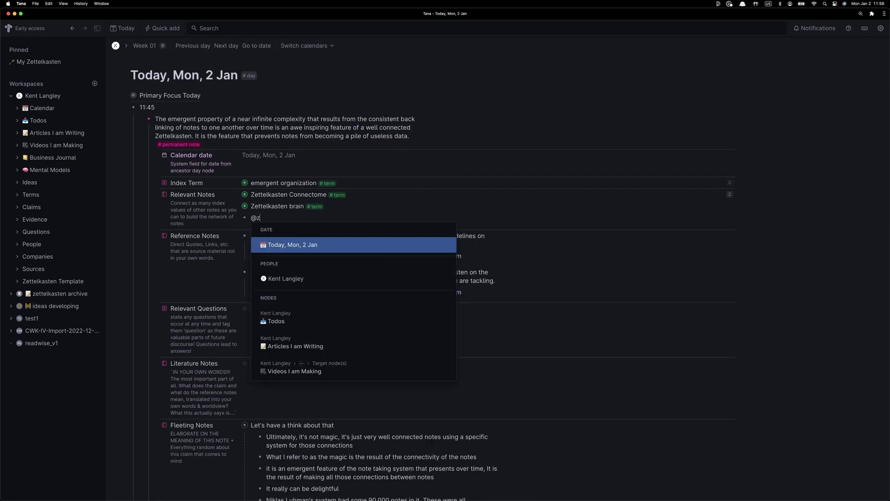
type("ettelkasten")
key("Down")
key("Down")
key("Down")
key("Return")
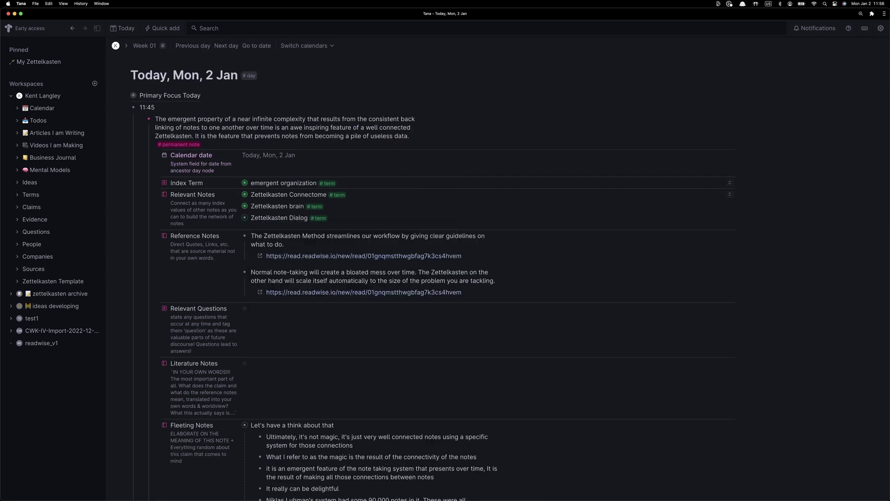
left_click(245, 219, "shift")
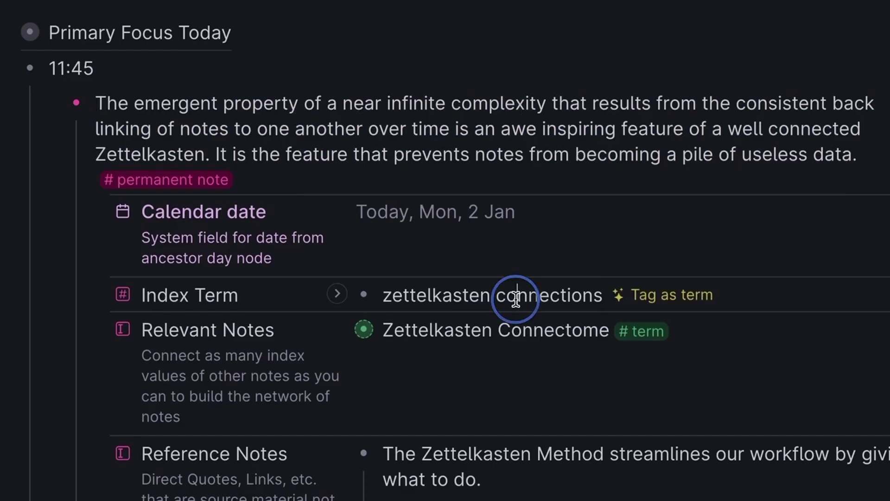
Replace the Index Term 'zettelkasten connections' with 'emergent organization' and tag it as a term
triple_click(513, 294)
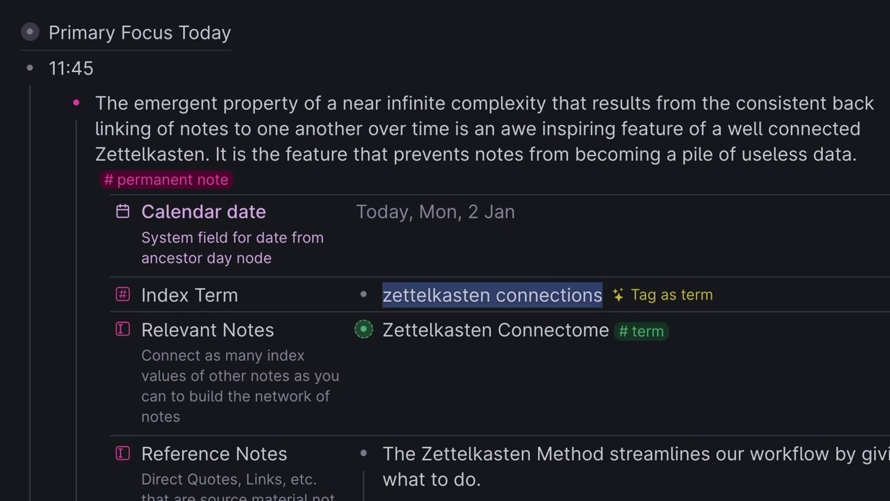
type("e,er")
key("BackSpace")
key("BackSpace")
key("BackSpace")
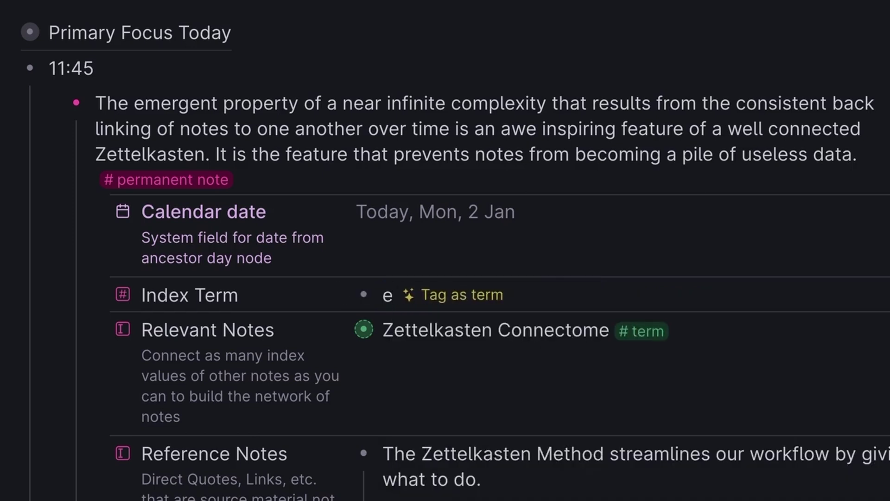
type("mergent organizatio")
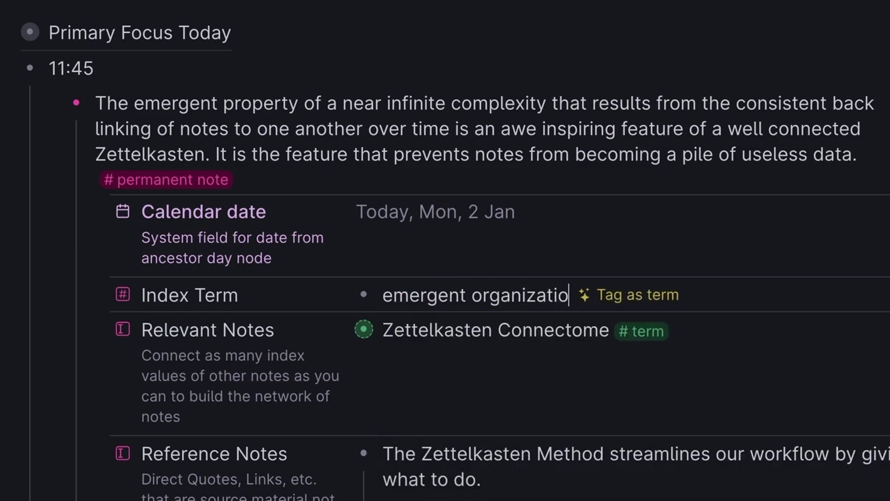
type("nal")
key("BackSpace")
key("BackSpace")
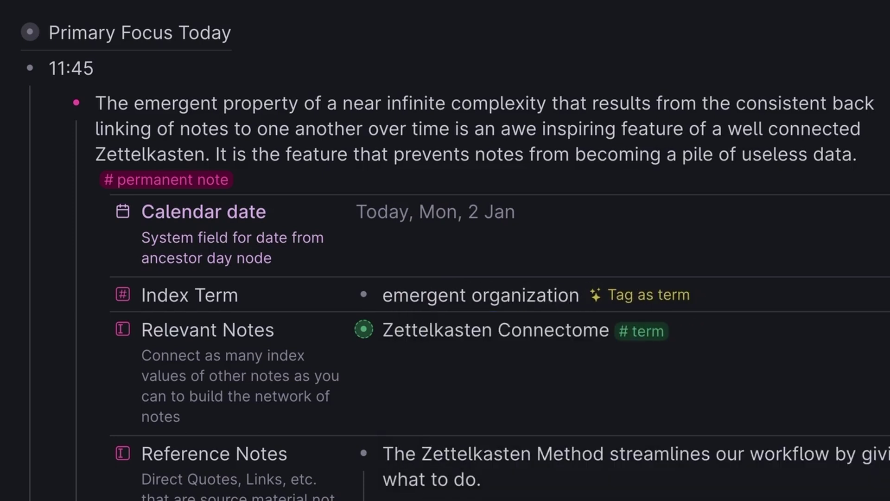
key("ctrl+a")
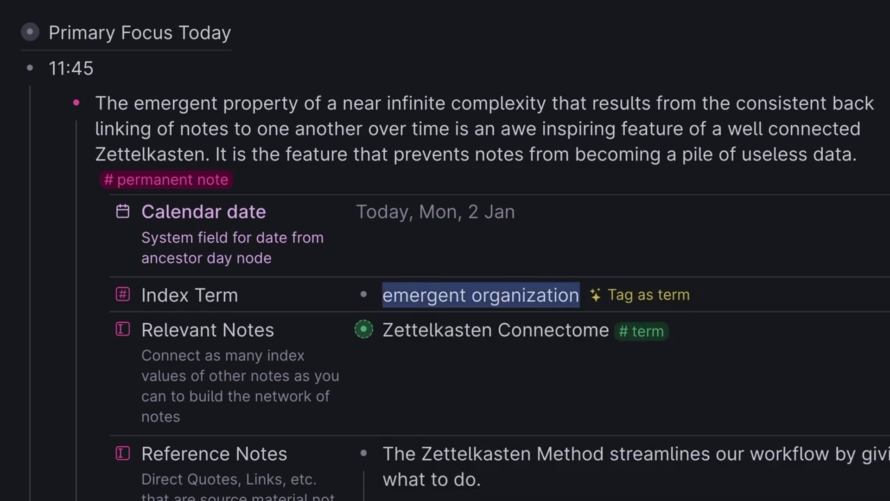
key("Escape")
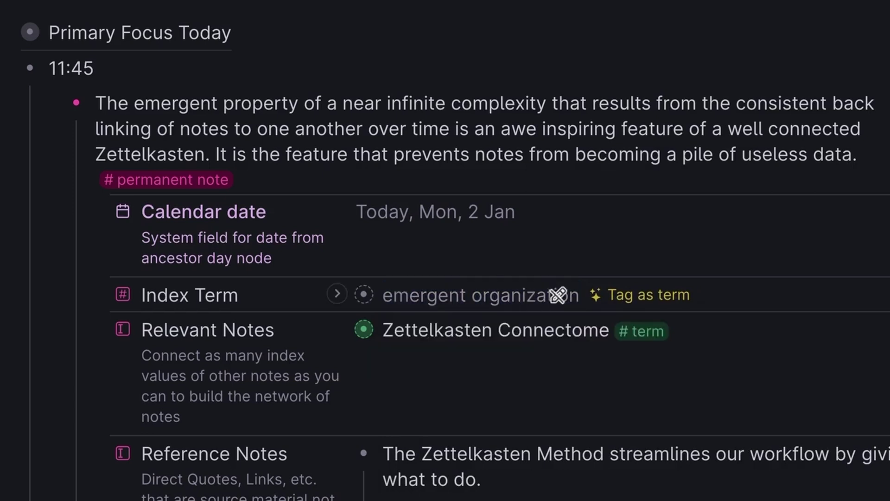
left_click(639, 296)
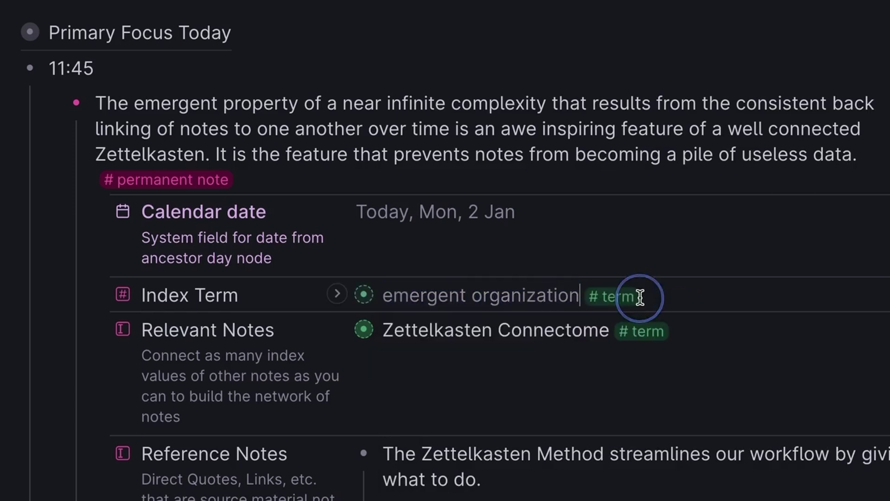
left_click(540, 356)
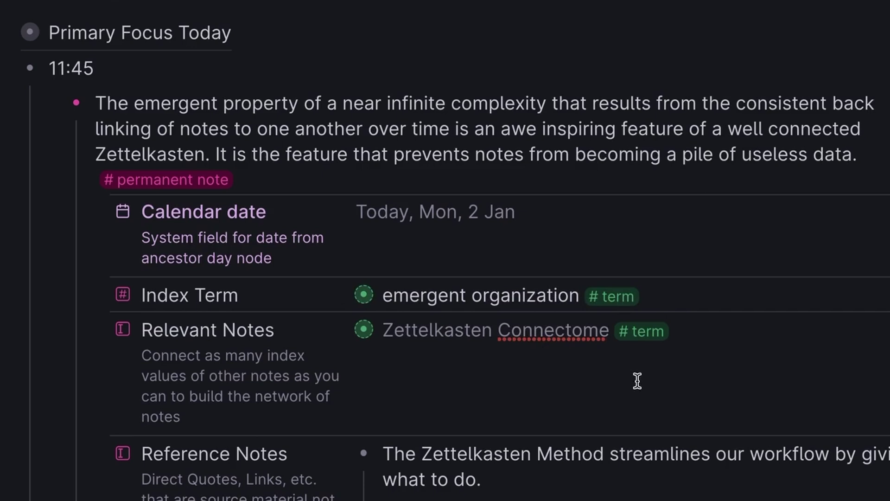
Link Zettelkasten brain as a new Relevant Notes entry below Zettelkasten Connectome
key("Return")
type("@zettel")
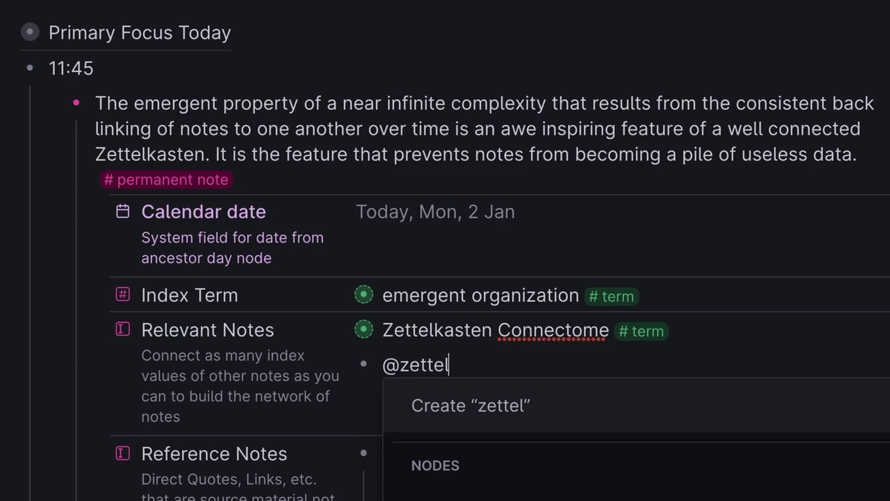
key("Return")
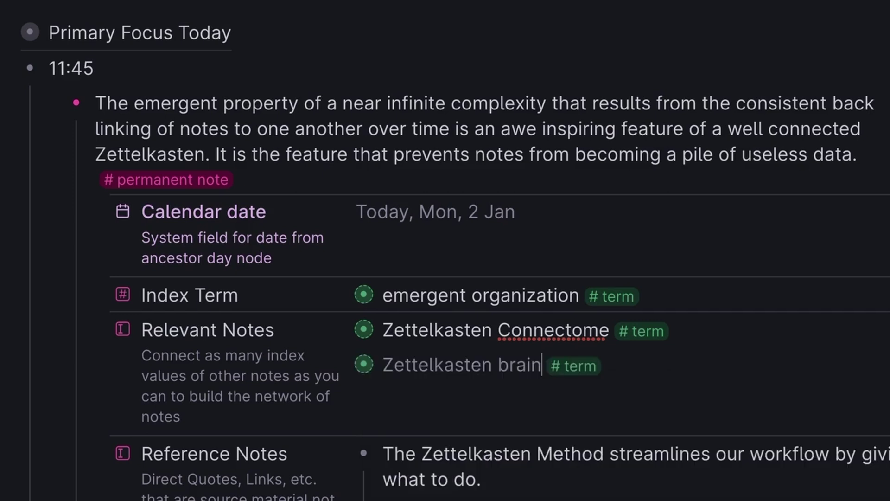
Inspect Zettelkasten brain's permanent note and relevant-note listings in a side panel, then close it
left_click(363, 366)
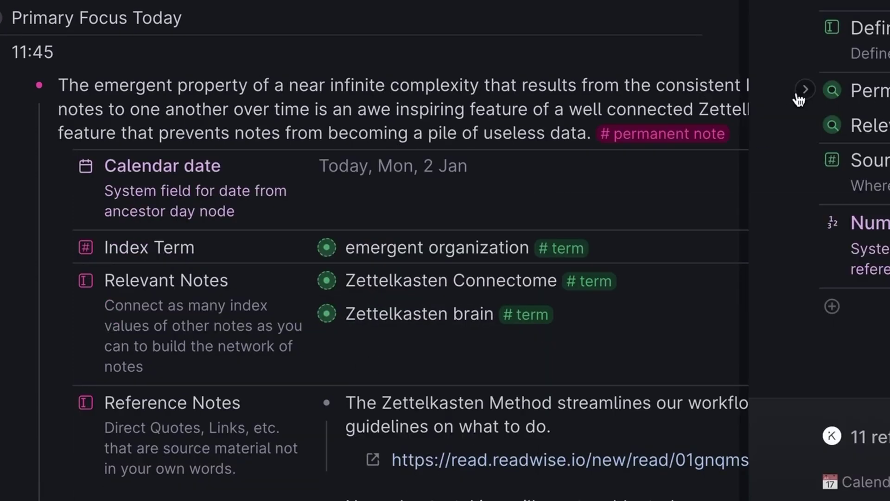
left_click(801, 89)
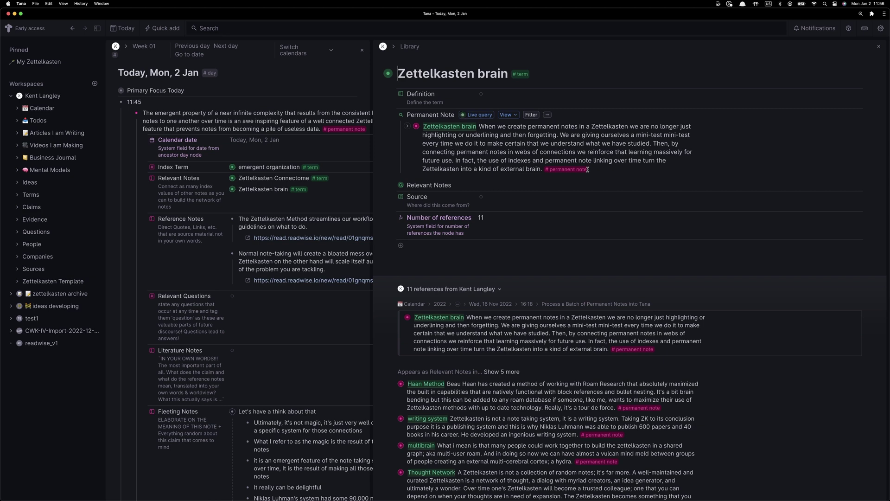
left_click(392, 185)
scroll(470, 410, "down", 5)
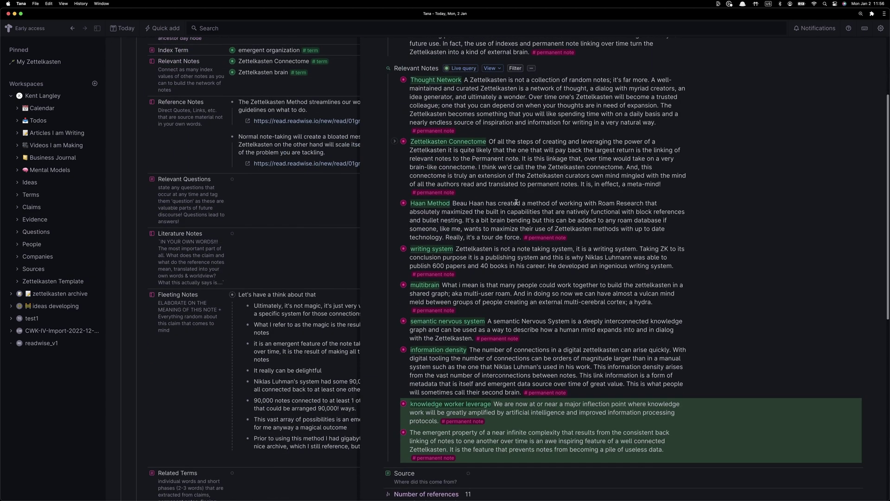
scroll(467, 224, "up", 5)
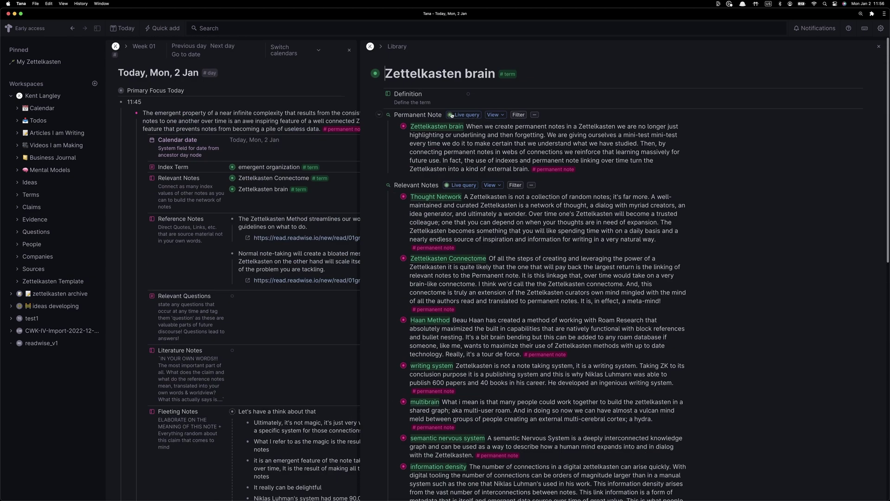
left_click(394, 127)
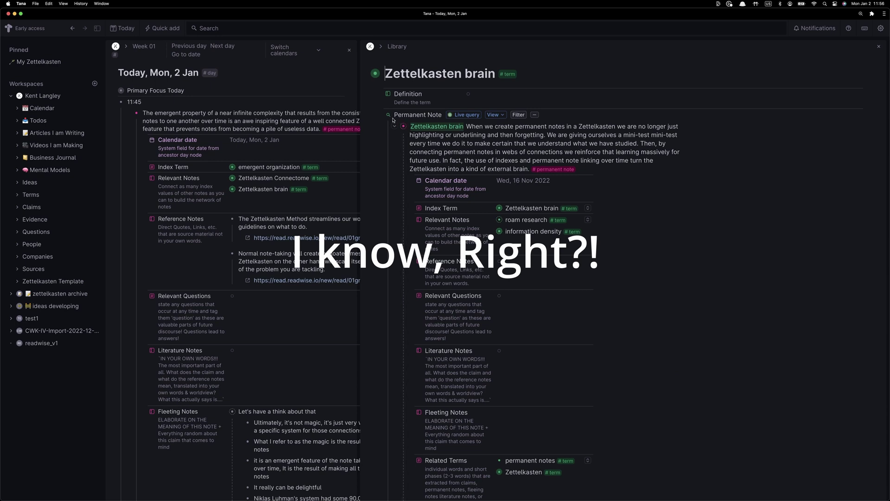
left_click(878, 47)
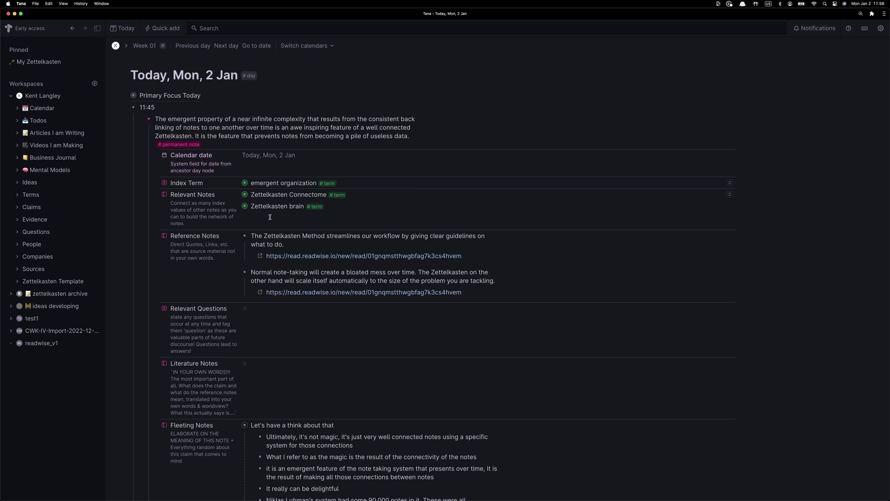
left_click(336, 213)
type("@")
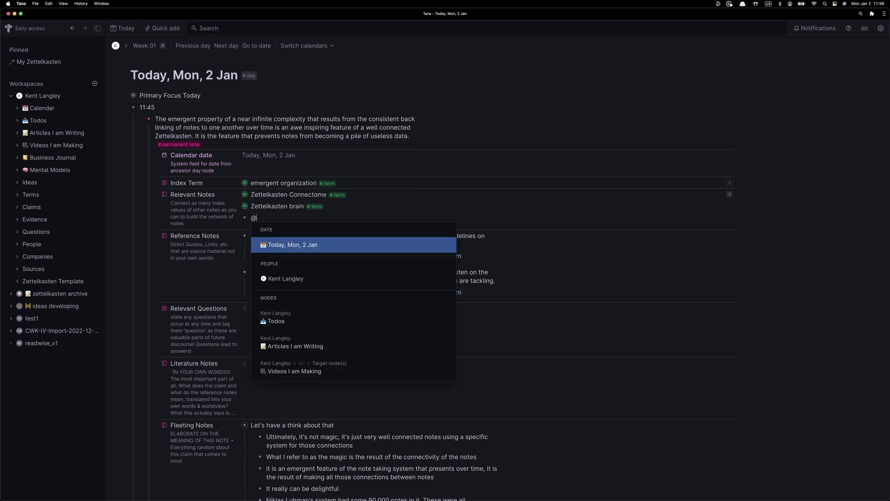
type("zettelkasten")
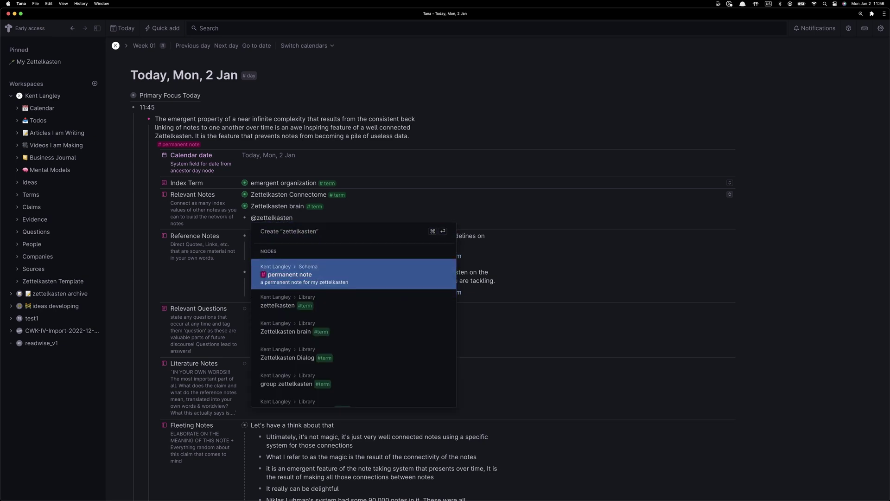
key("Down")
key("Down")
key("Down")
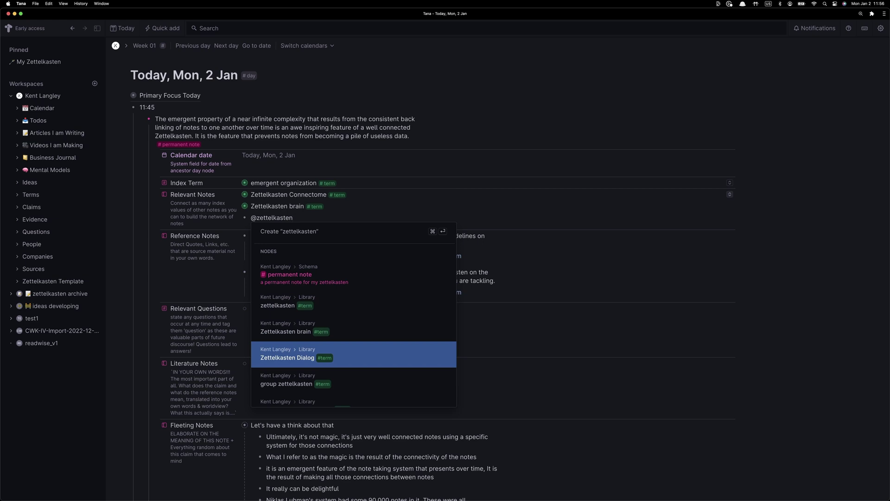
key("Return")
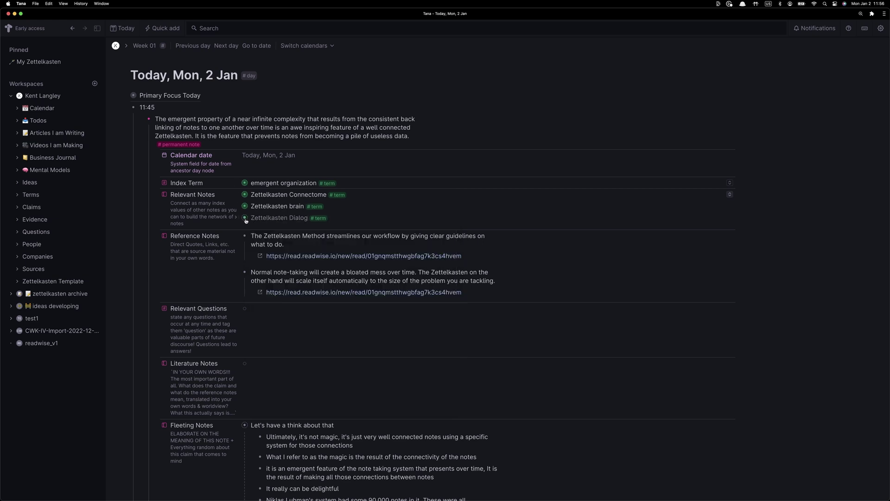
Inspect the Zettelkasten Dialog term in a side panel, expanding its relevant notes and permanent note
left_click(244, 218, "shift")
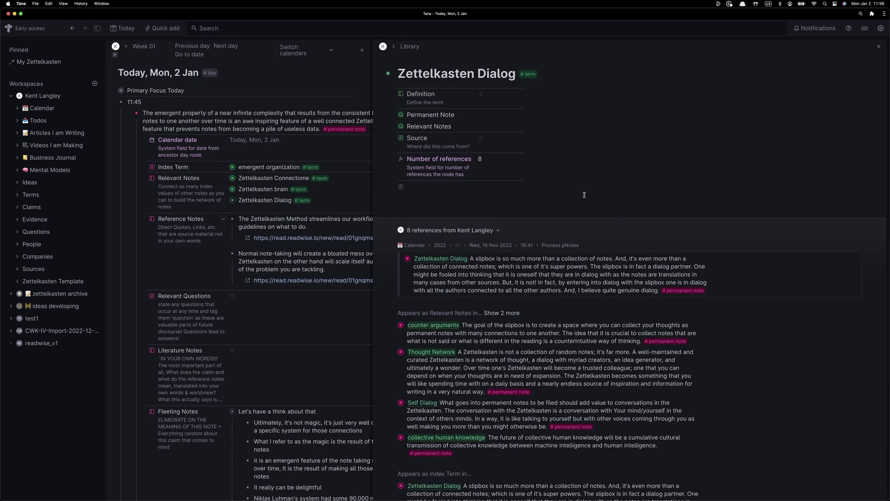
left_click(391, 126)
left_click(379, 115)
left_click(389, 184)
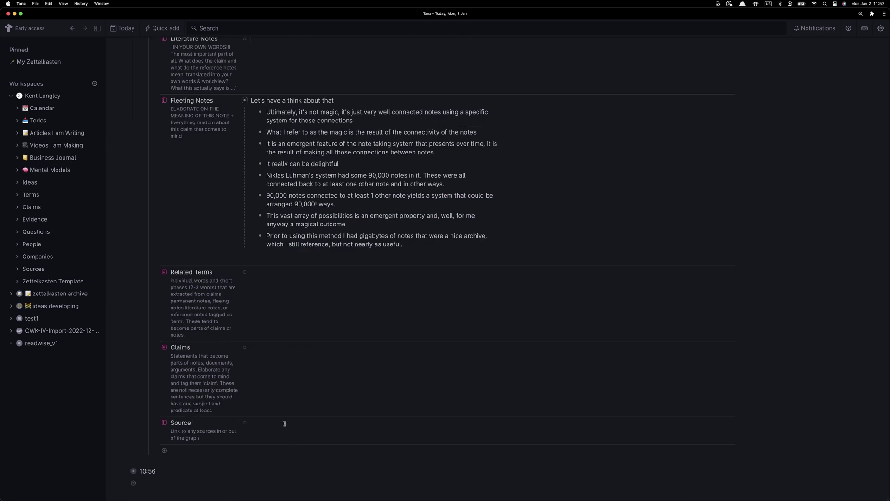
Rename the permanent note's Source field to Relevant Source in its field settings
left_click(284, 423)
left_click(169, 421)
type("Relevant")
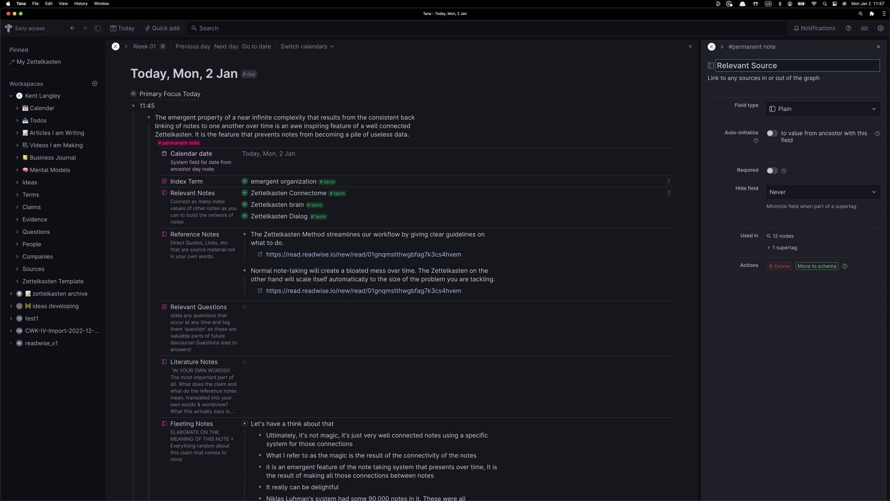
left_click(878, 46)
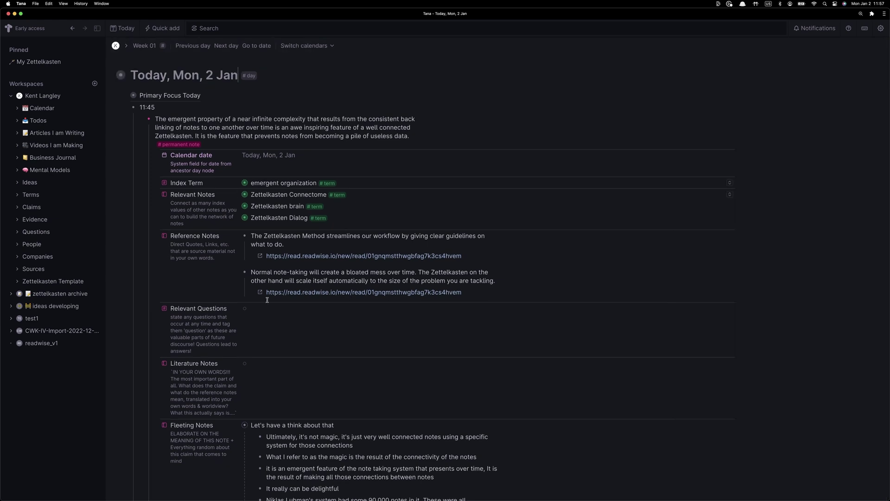
scroll(290, 414, "down", 3)
scroll(291, 414, "down", 5)
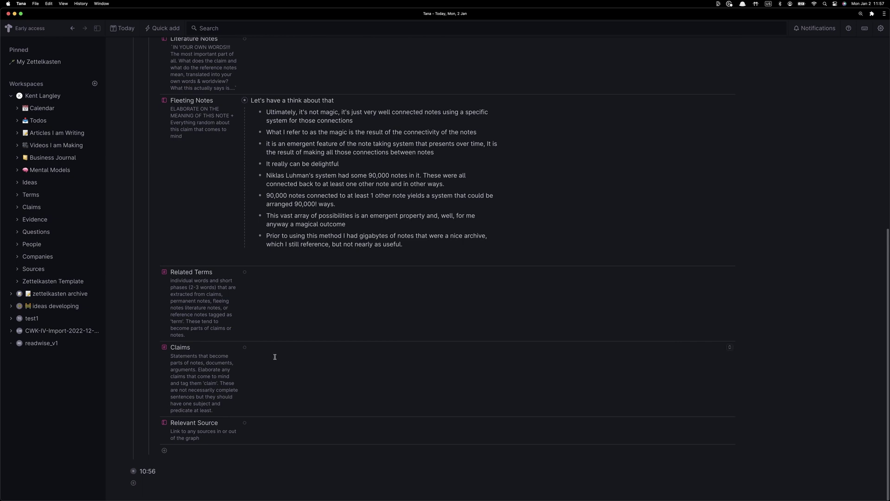
Begin a Relevant Source value and select the Readwise article's web address in Brave
left_click(278, 428)
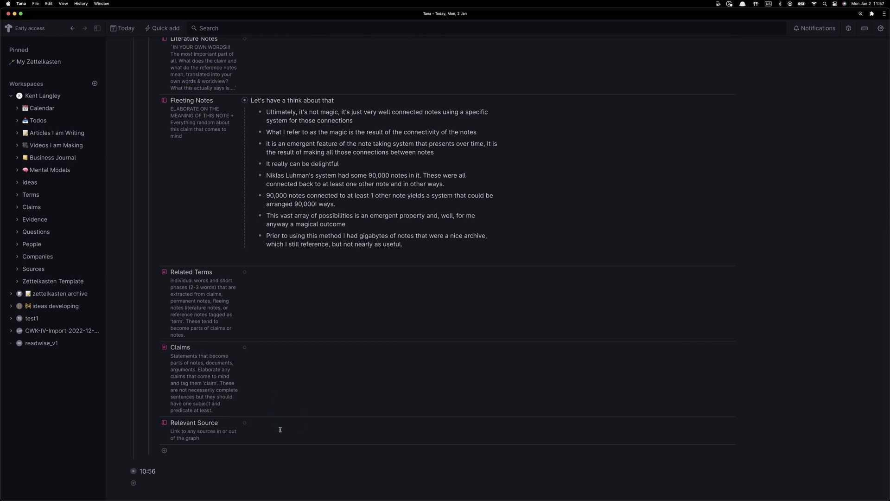
key("super+Tab")
key("super+l")
Select the Readwise article's full web address, briefly checking back in Tana
scroll(378, 97, "up", 10)
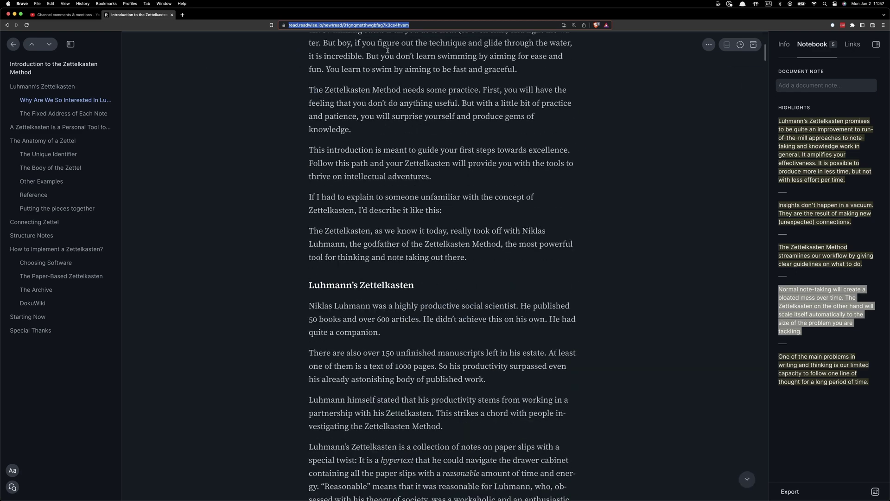
left_click(399, 25)
key("super+Tab")
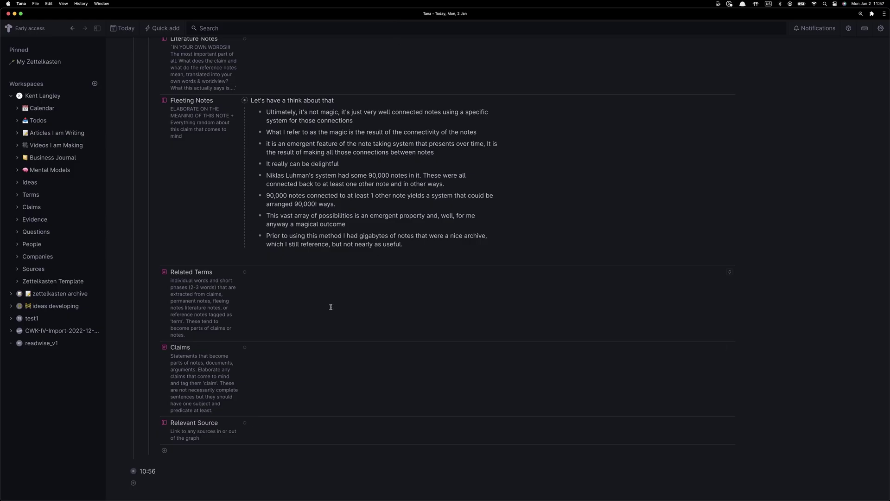
key("super+Tab")
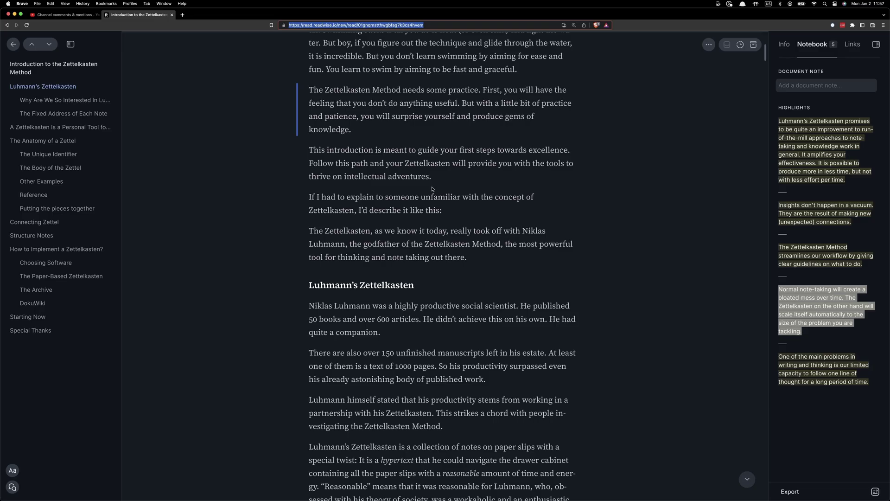
scroll(432, 190, "up", 7)
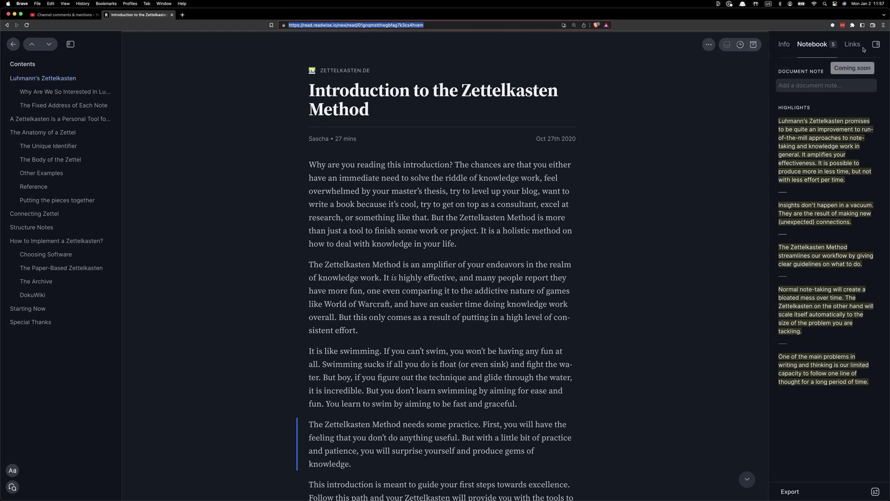
Show the article's Info details, copy its title, and test-paste it in a new tab
left_click(784, 45)
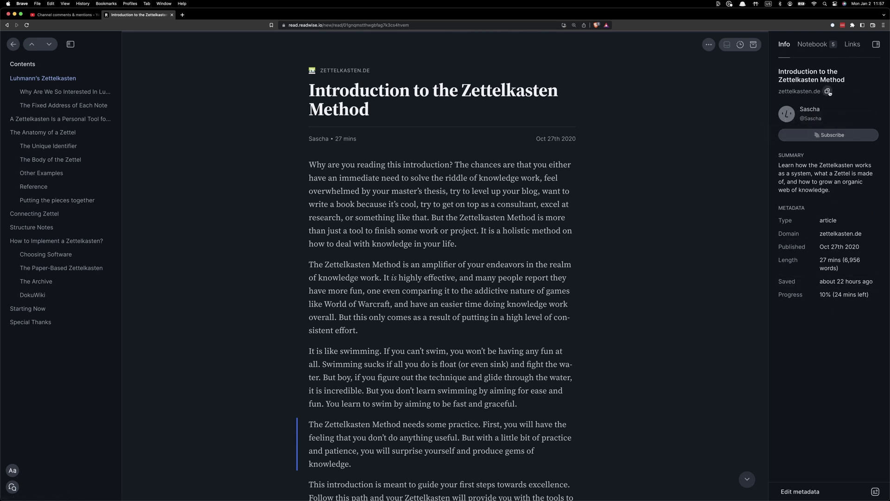
left_click(850, 83)
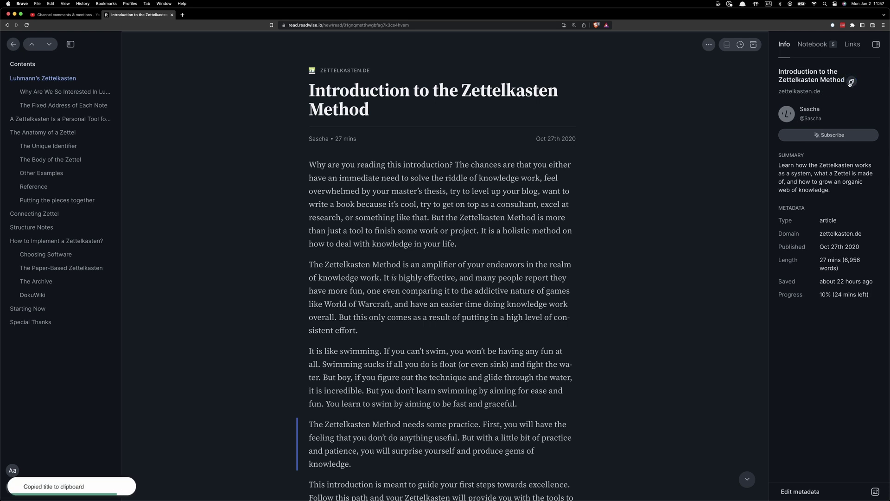
left_click(185, 15)
key("super+v")
key("Escape")
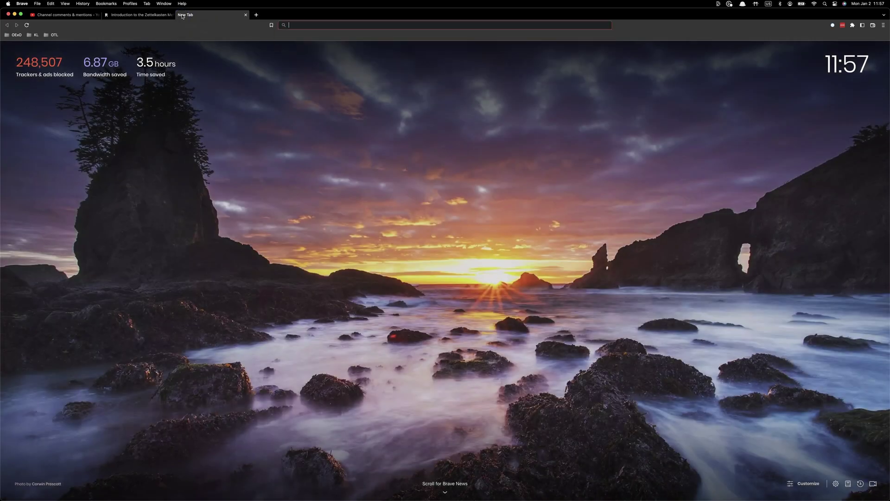
left_click(139, 15)
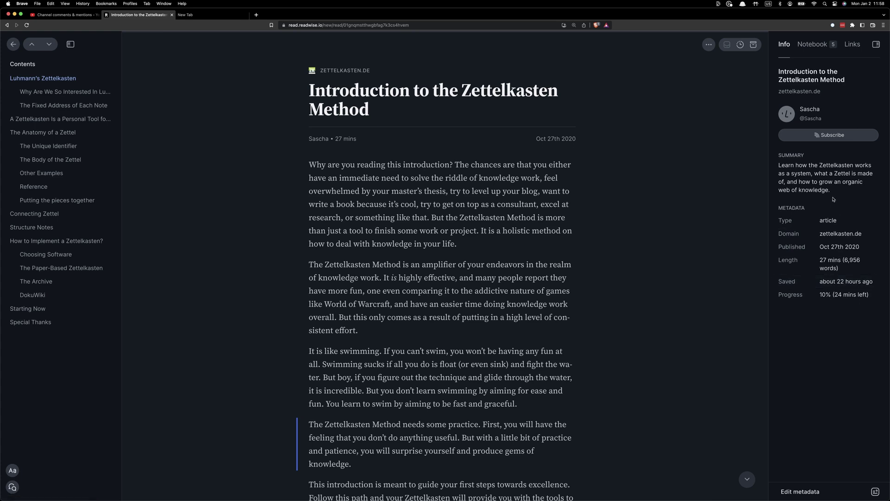
key("super+Tab")
left_click(352, 387)
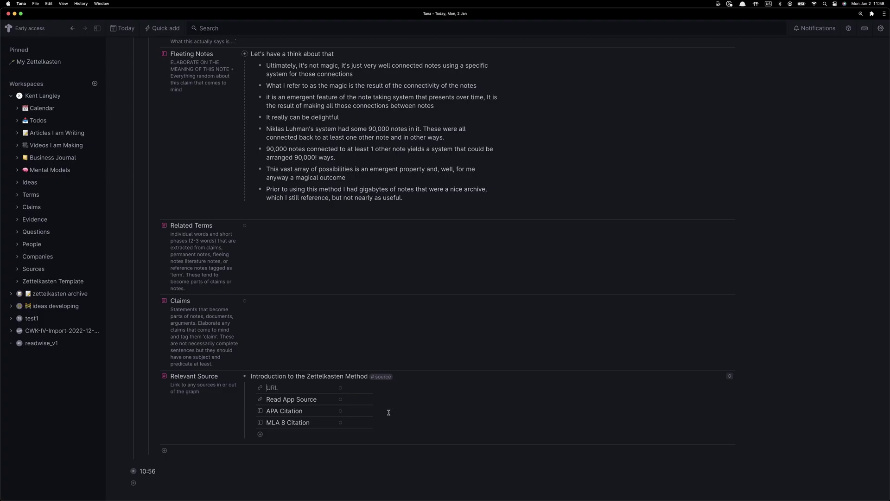
key("super+Tab")
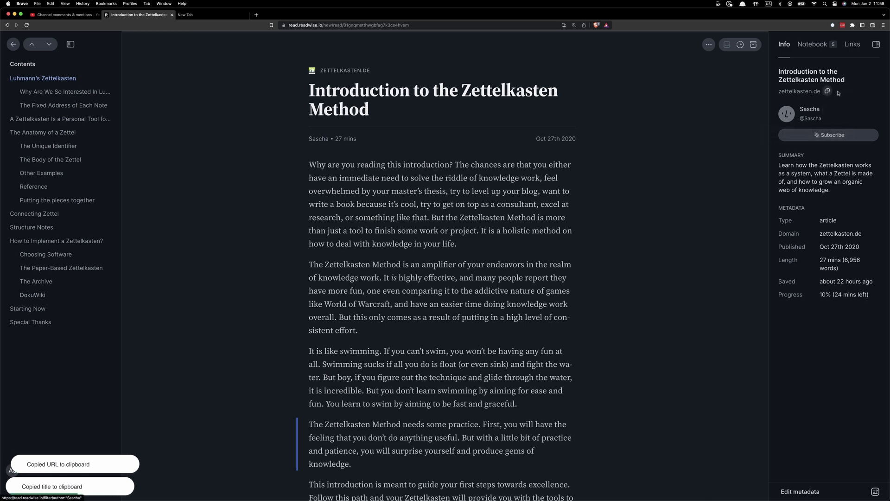
key("super+Tab")
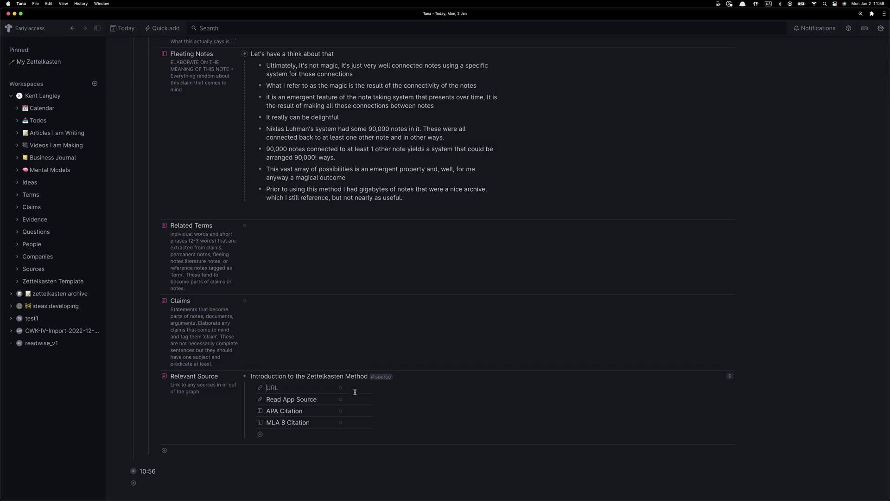
left_click(355, 389)
key("super+v")
left_click(423, 398)
key("super+Tab")
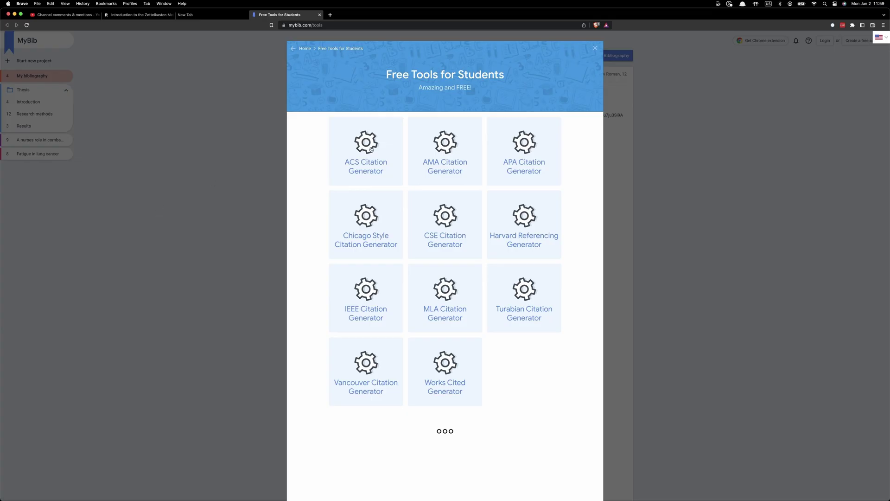
Search the article URL in MyBib's AMA Citation Generator and pick 'Introduction to the Zettelkasten Method'
left_click(444, 148)
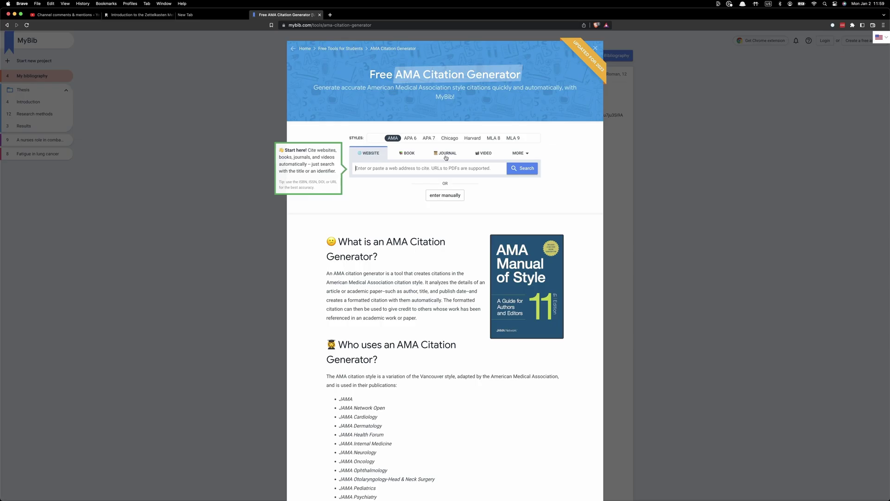
left_click(153, 14)
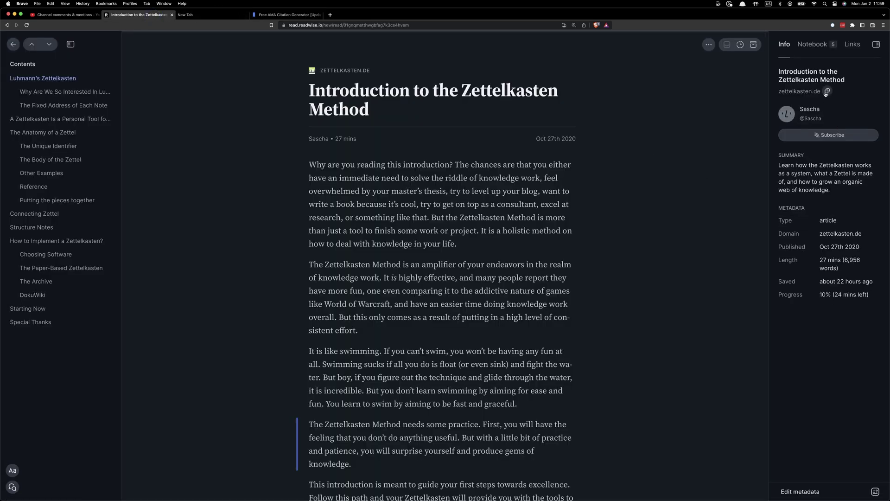
left_click(827, 92)
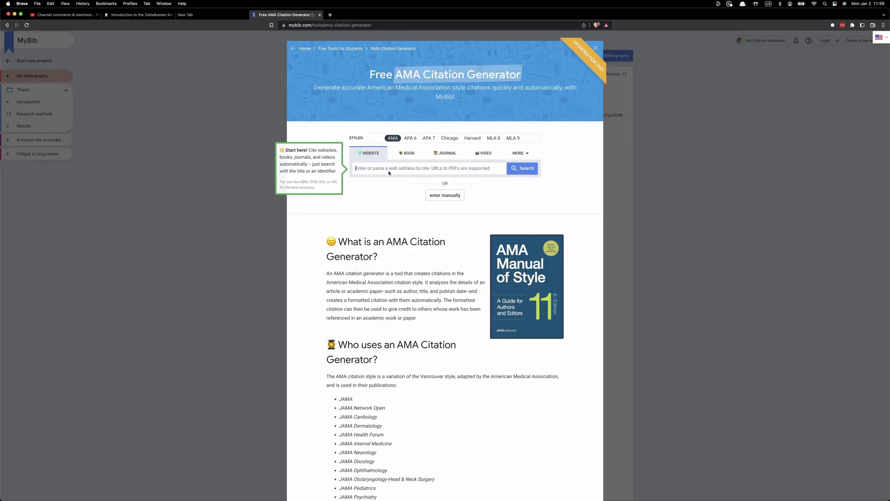
key("super+v")
left_click(529, 169)
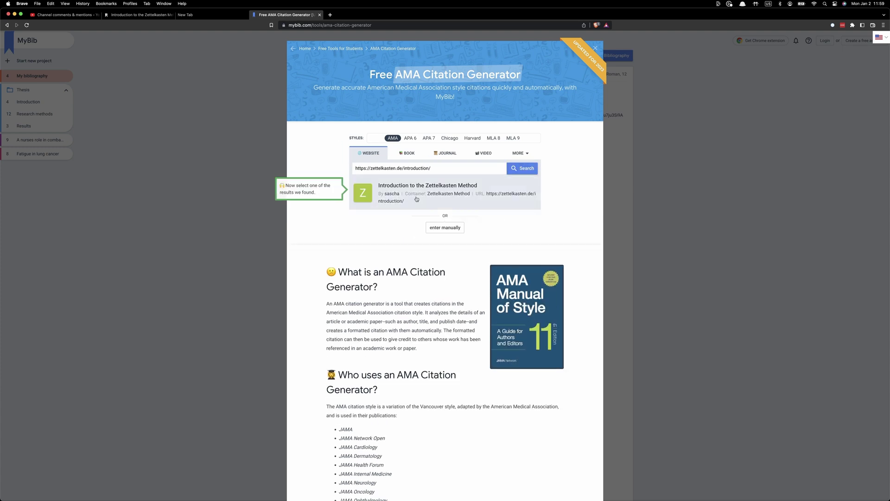
left_click(436, 204)
Paste the generated citation into the Introduction to the Zettelkasten Method source's APA Citation field
key("super+Tab")
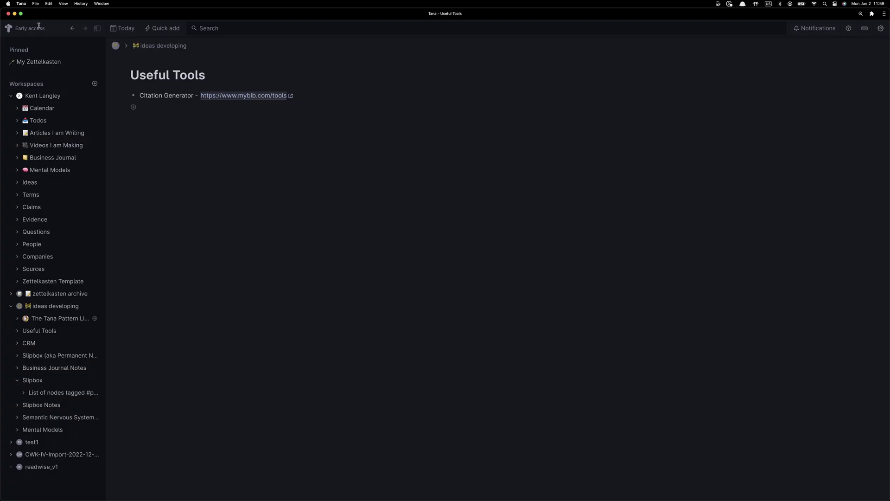
left_click(72, 28)
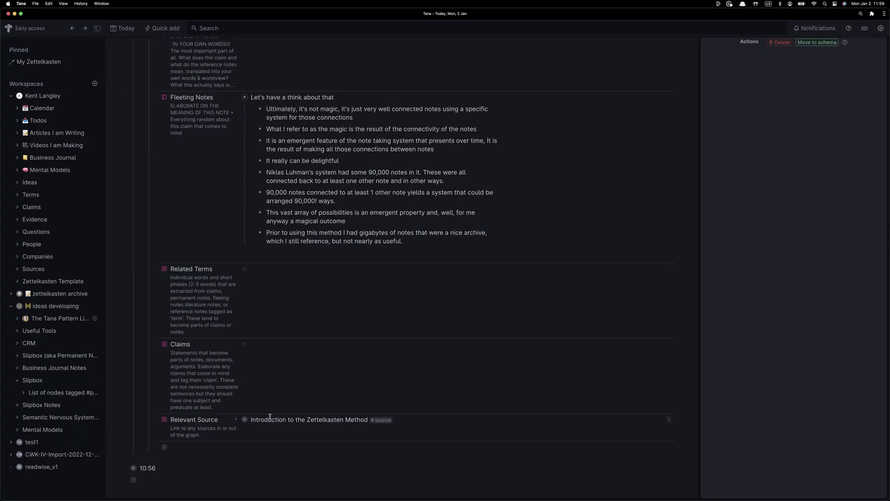
left_click(245, 419)
left_click(245, 371)
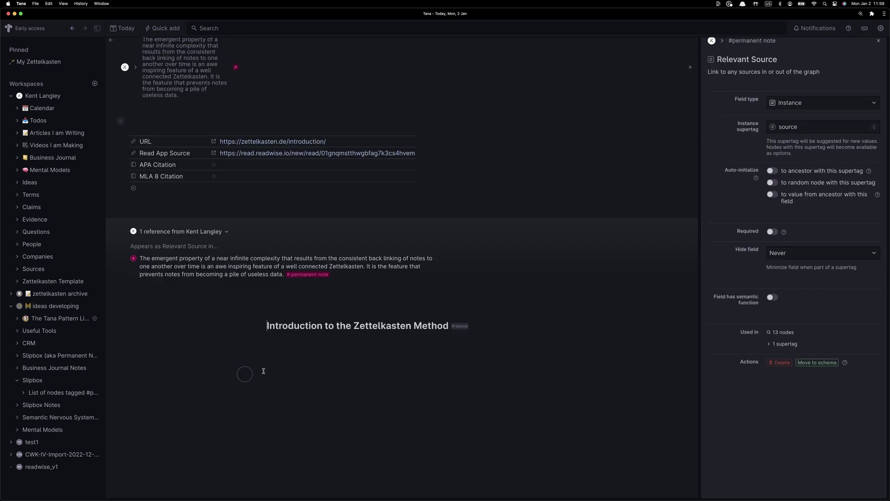
left_click(245, 164)
key("super+v")
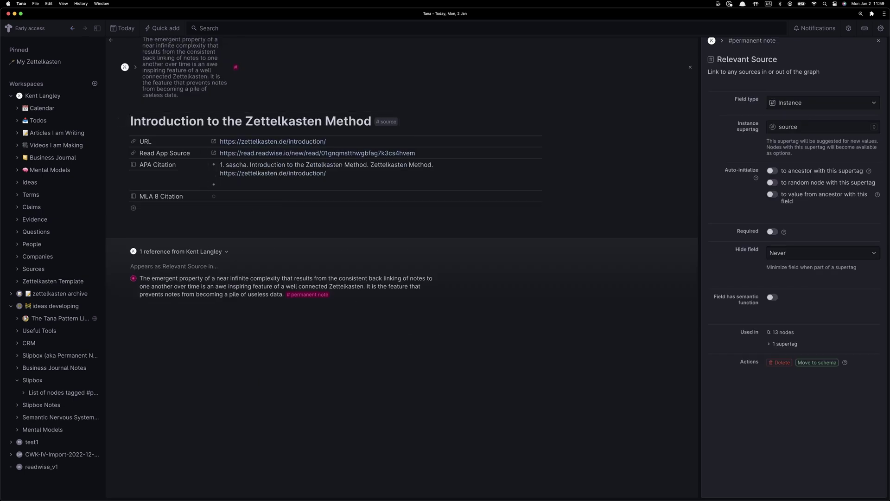
key("BackSpace")
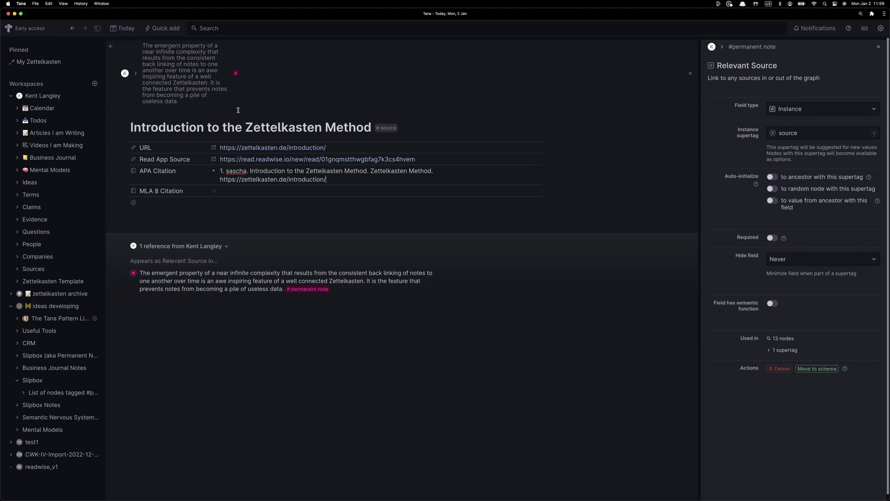
Back on today's page, replace 'Related' with 'Relevant' in the Related Terms field settings
left_click(72, 28)
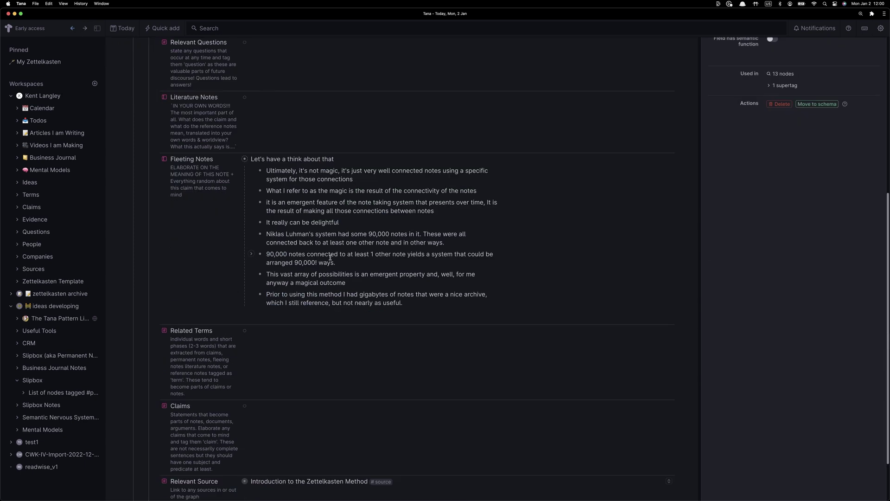
scroll(169, 118, "up", 15)
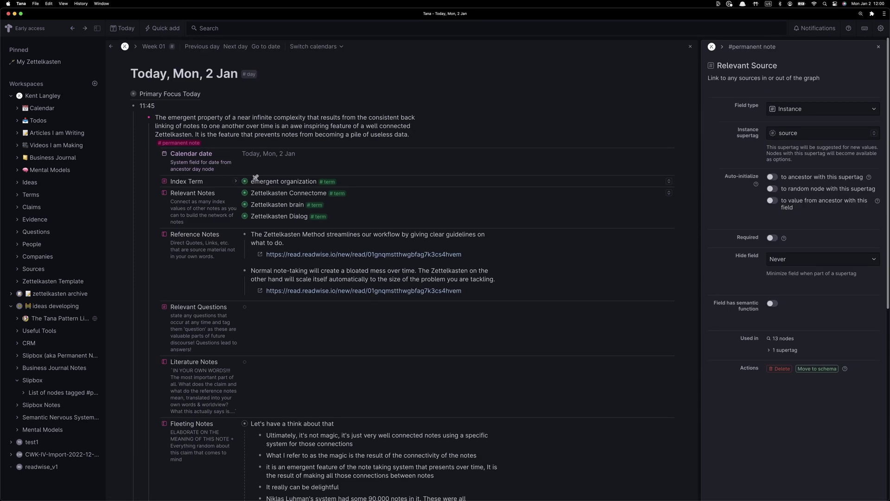
left_click(165, 270)
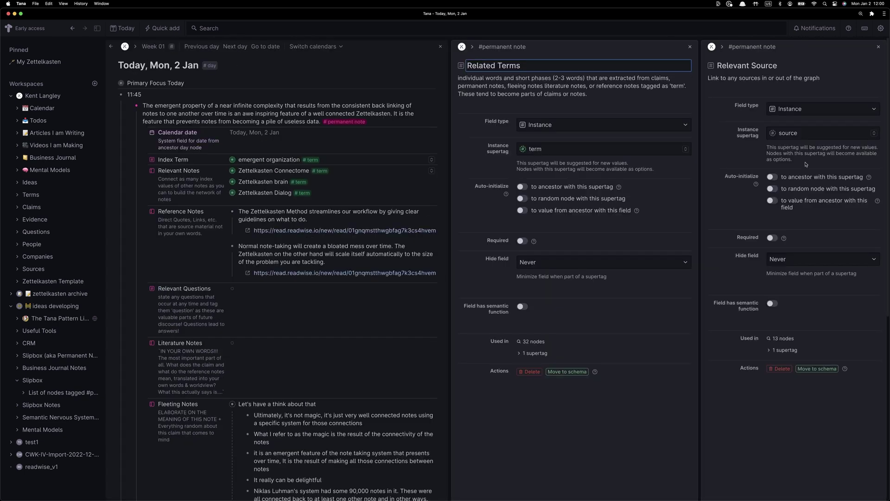
key("alt+shift+Right")
type("Relevant")
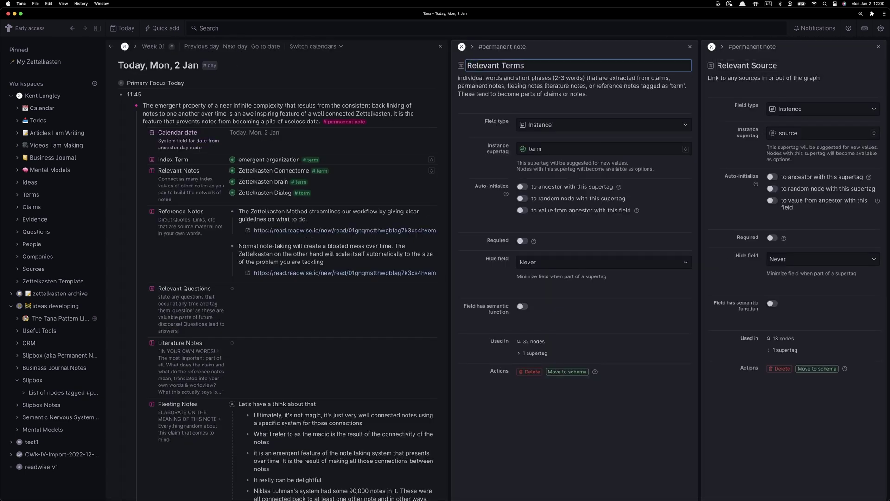
left_click(878, 47)
left_click(878, 47)
Add a Claims entry with the pasted clause and 'Note back linking in a Zettelkasten is the'
scroll(307, 196, "down", 5)
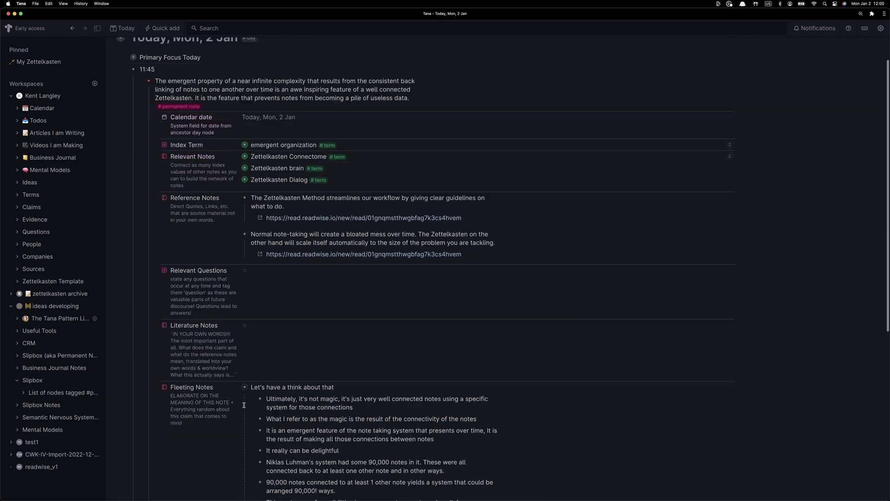
scroll(307, 195, "up", 3)
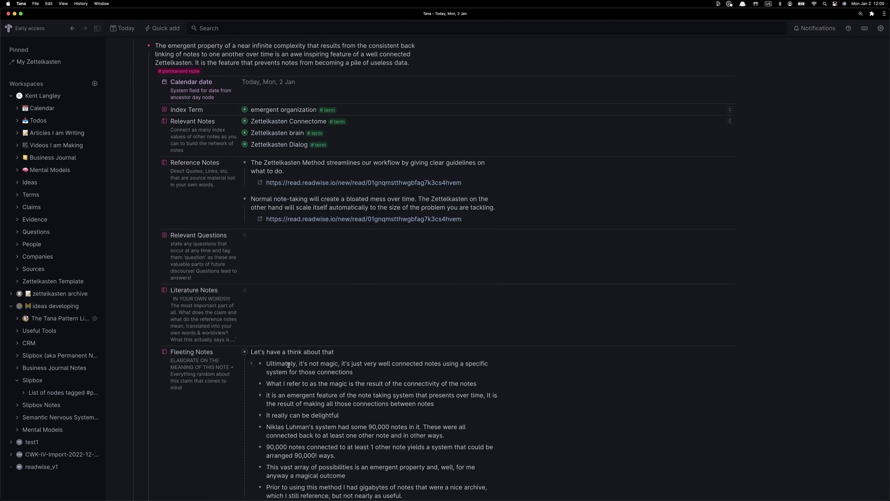
scroll(289, 365, "up", 2)
scroll(326, 352, "down", 6)
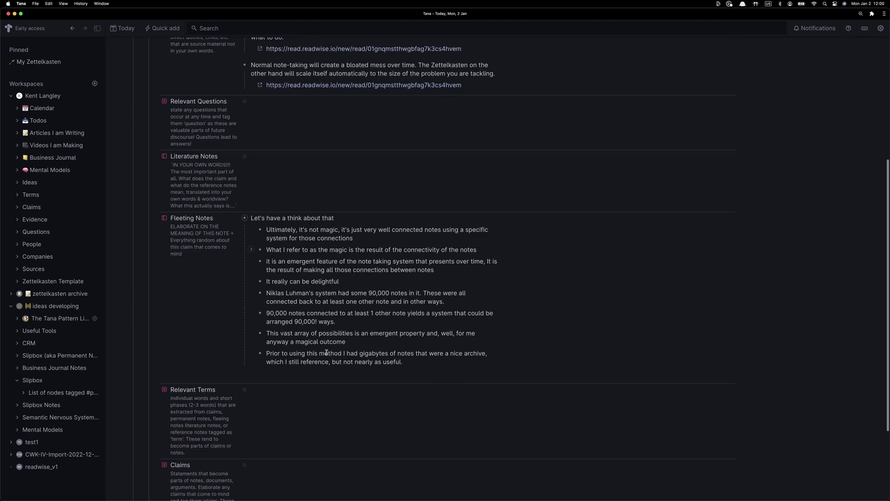
scroll(327, 353, "down", 3)
scroll(327, 349, "up", 9)
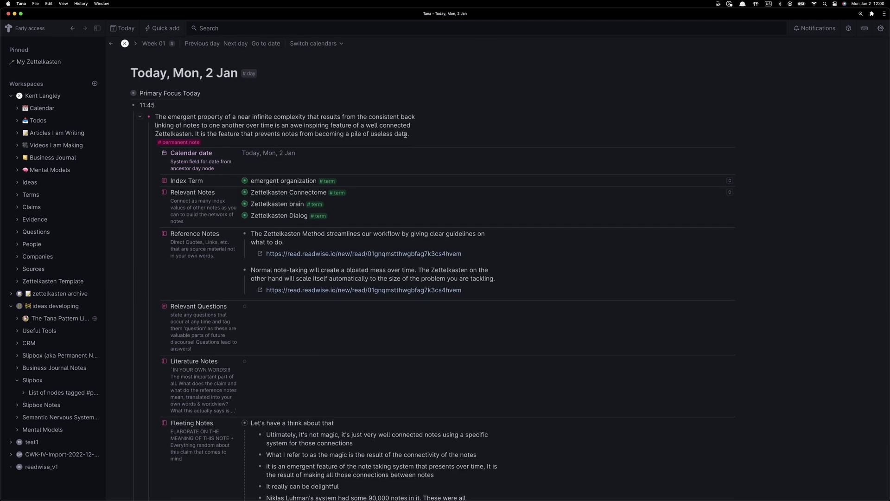
left_click_drag(406, 135, 222, 135)
scroll(295, 350, "down", 7)
left_click(295, 350)
key("super+v")
type("Note back")
type(" linking in a Zettelkasten is ")
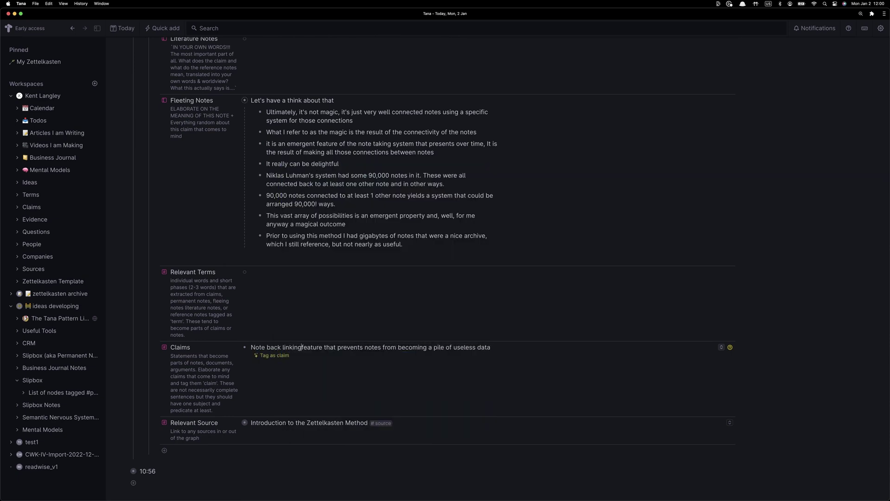
type("the")
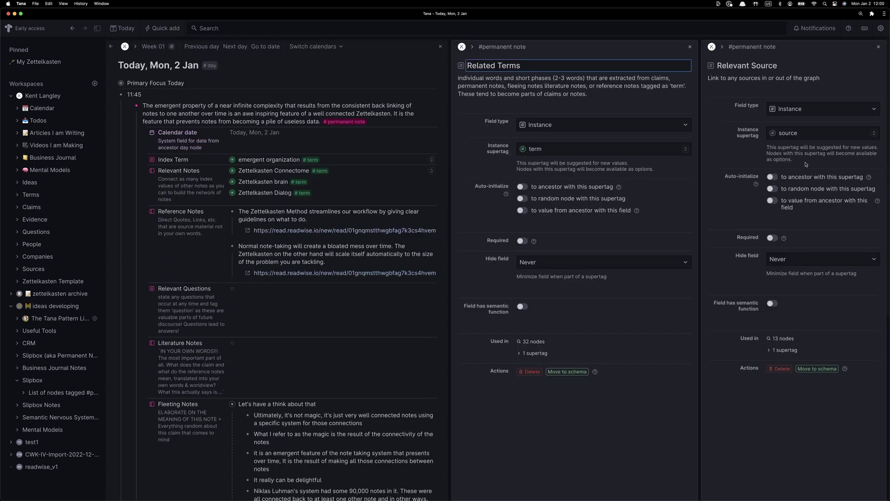
Retype the field name as Relevant Terms and close both field settings panels
left_click(477, 65)
double_click(477, 64)
type("Relevant")
left_click(878, 47)
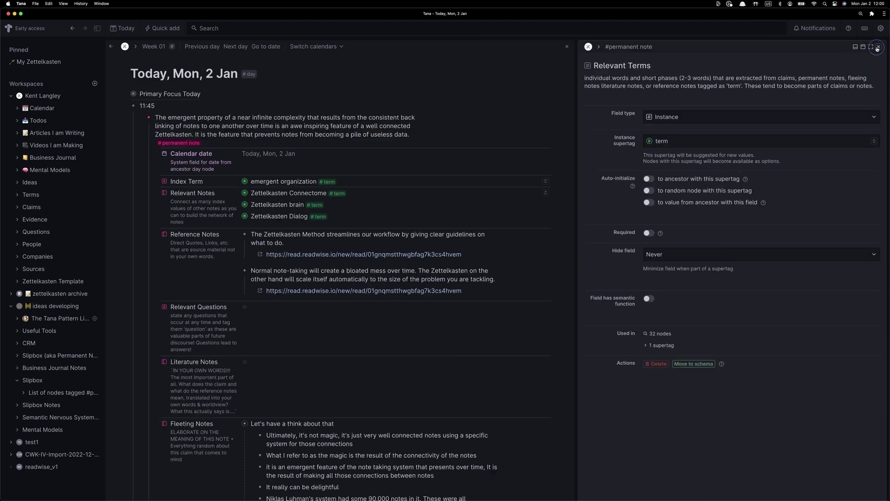
left_click(878, 46)
scroll(245, 407, "down", 5)
scroll(308, 193, "up", 4)
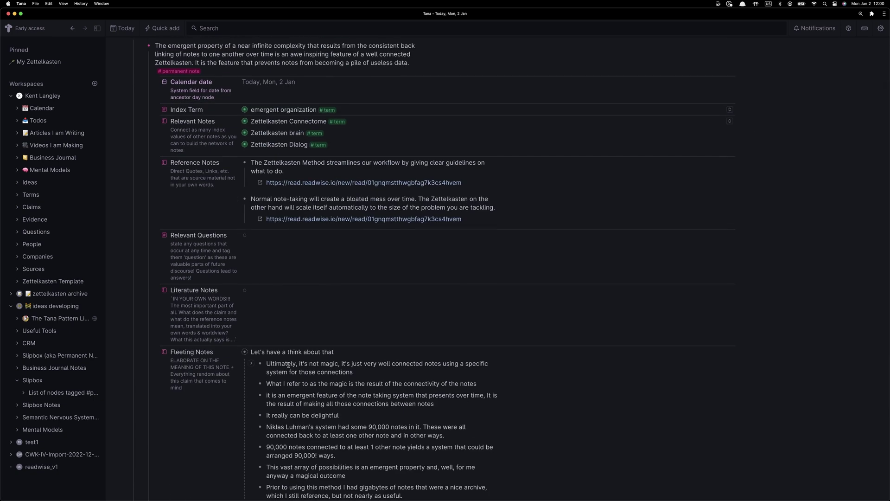
Add the Claims entry 'Note back linking in a Zettelkasten is the…' from the note's clause, tagged as claim
scroll(289, 365, "up", 3)
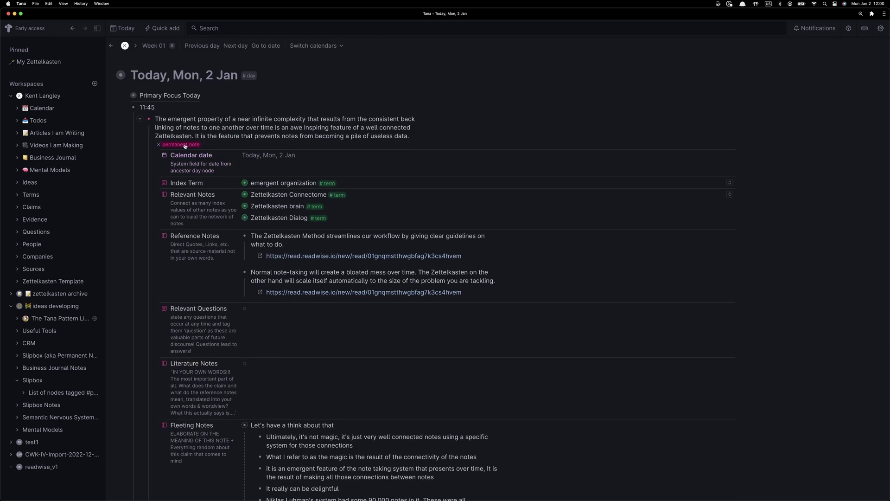
scroll(326, 352, "down", 8)
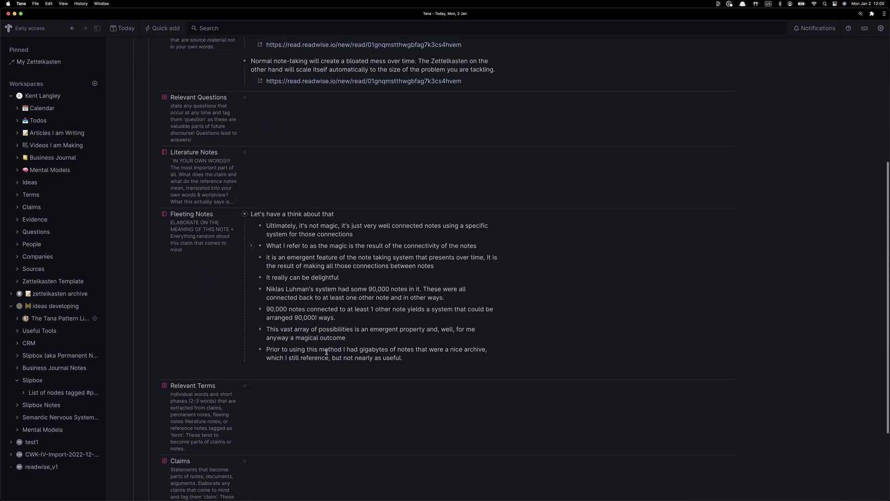
scroll(326, 352, "down", 4)
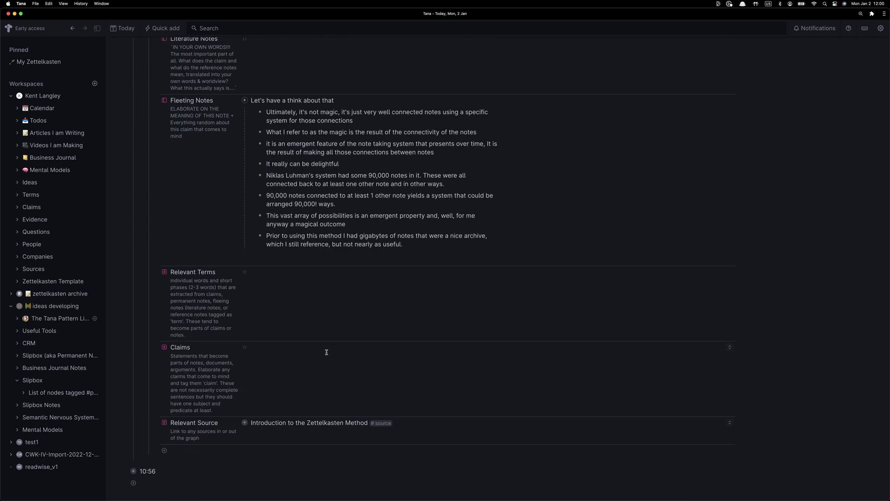
left_click(326, 352)
scroll(327, 349, "up", 12)
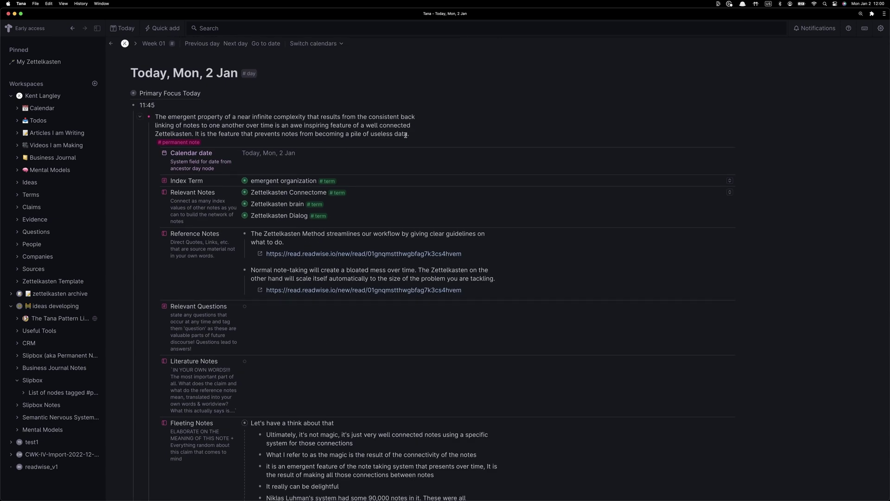
left_click_drag(406, 134, 219, 133)
scroll(219, 133, "down", 12)
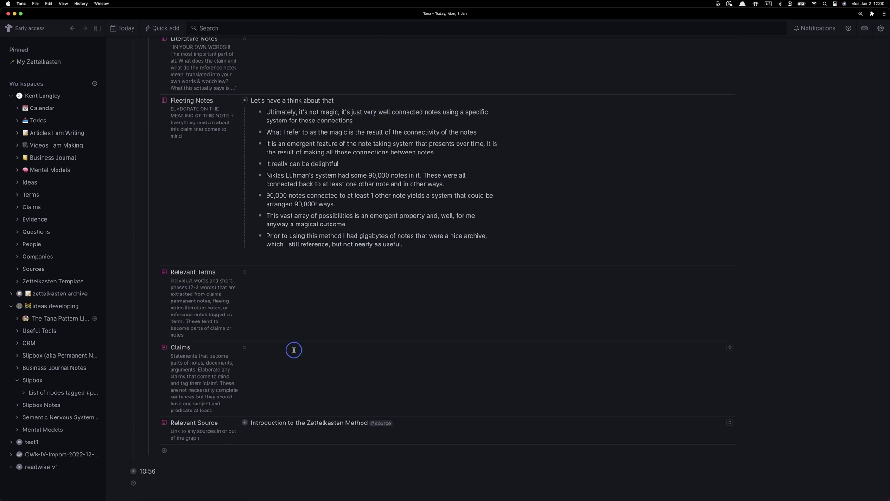
key("super+v")
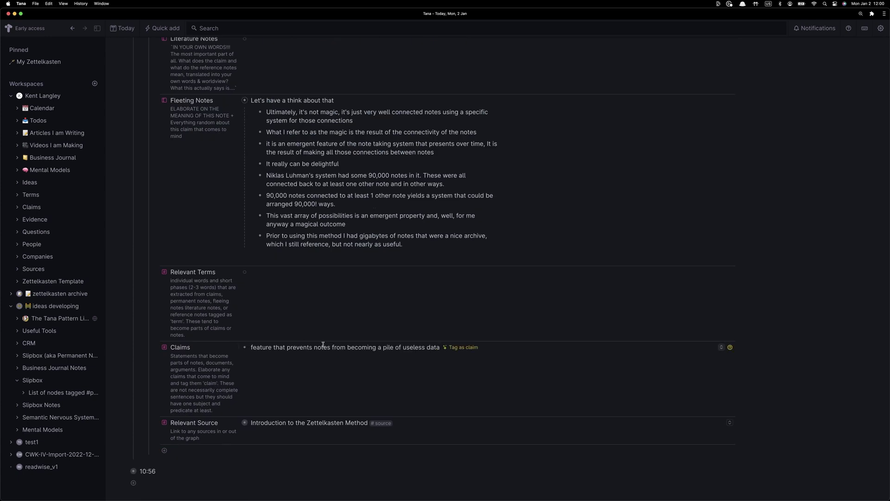
key("super+Left")
type("Note bak")
key("BackSpace")
key("BackSpace")
type("ck")
type(" linking in a Zett")
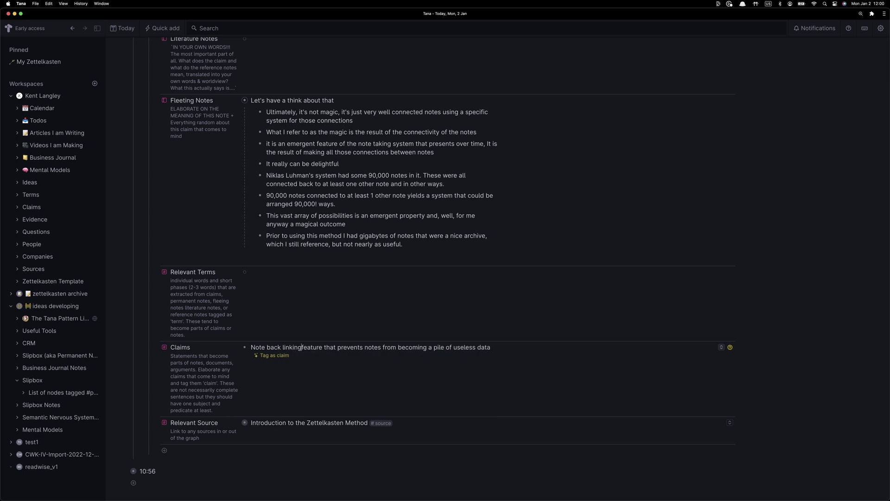
type("elkasten is ")
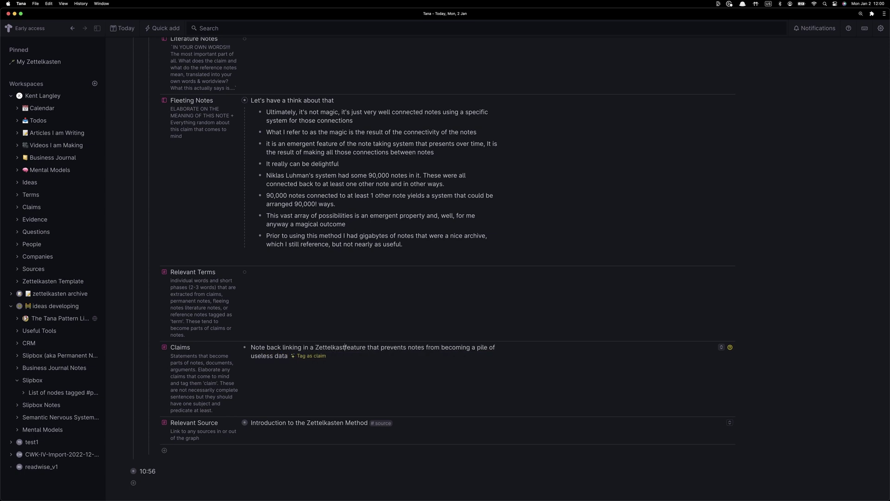
type("the")
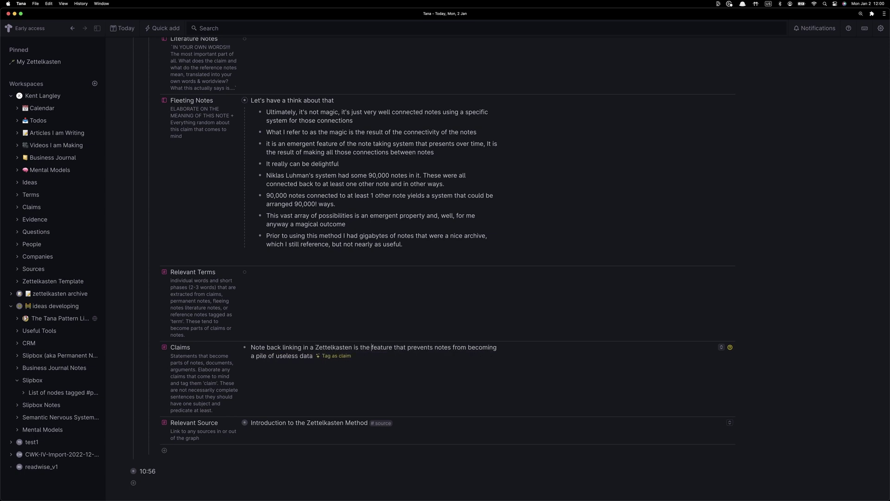
left_click(330, 356)
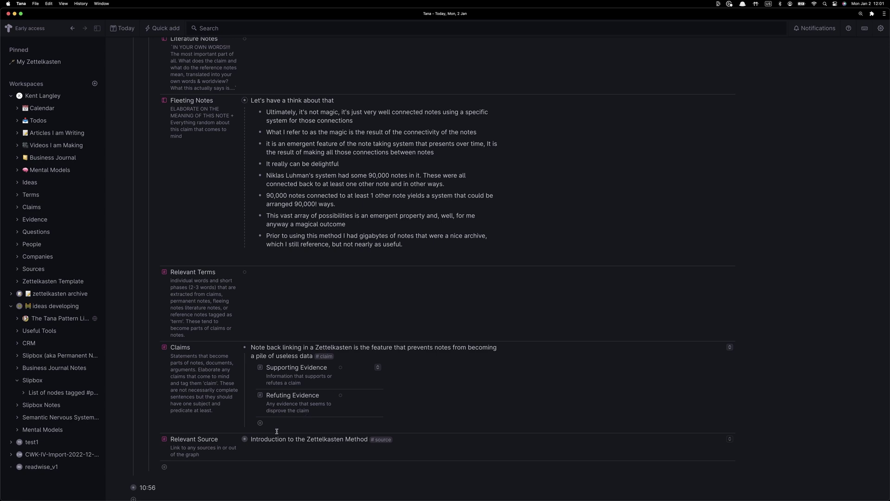
Set the claim's Supporting Evidence to the Introduction to the Zettelkasten Method source
left_click(254, 439)
key("super+c")
left_click(347, 368)
key("super+v")
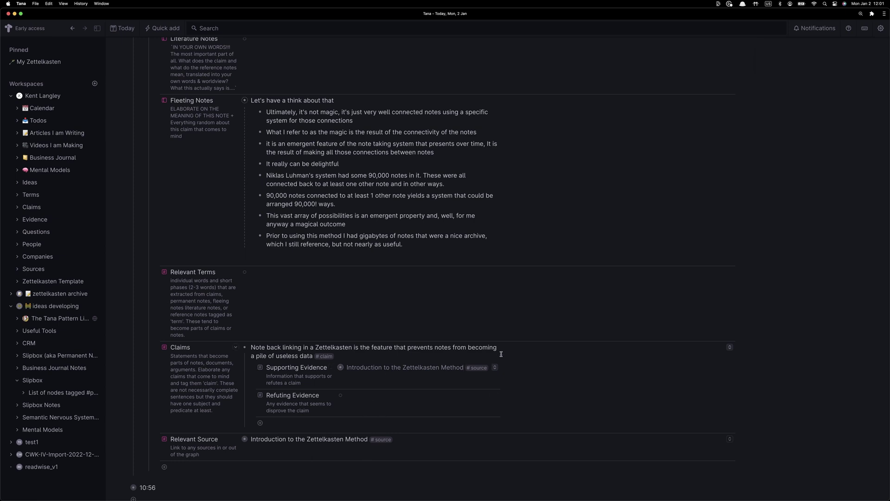
scroll(501, 353, "up", 3)
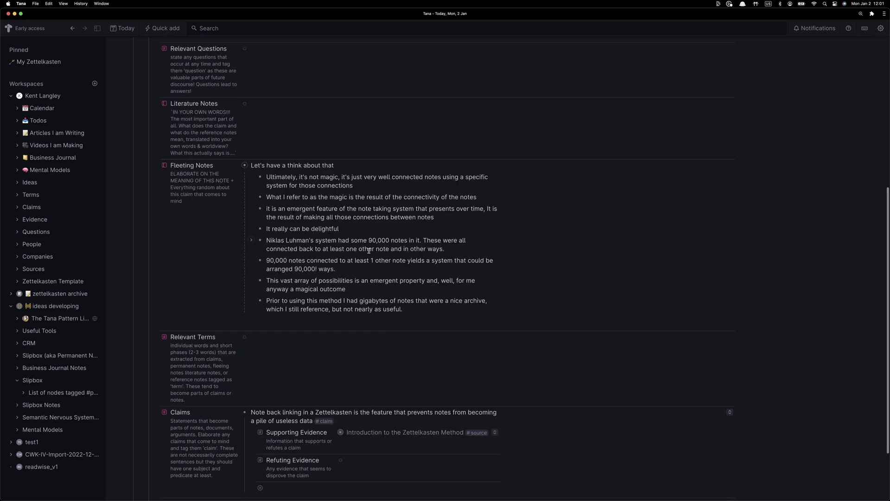
scroll(368, 251, "down", 4)
scroll(369, 251, "up", 10)
Add connectome and back link under Relevant Terms, tagging back link as a term
scroll(369, 251, "down", 10)
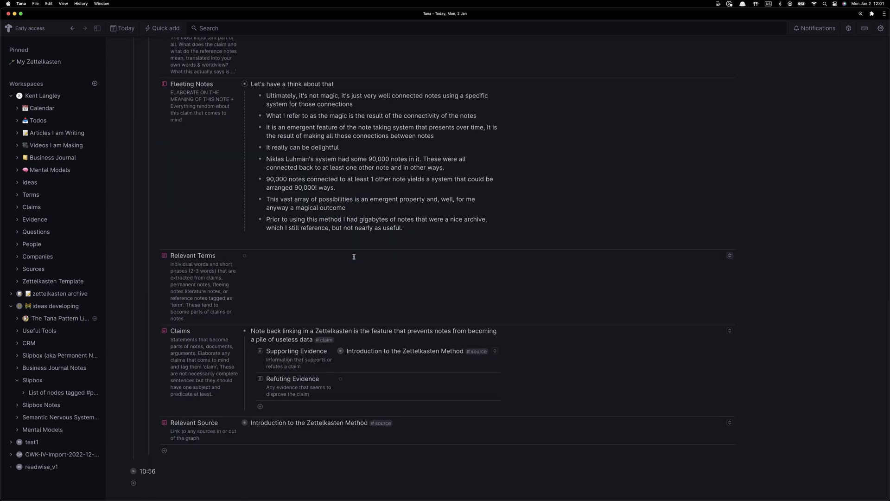
left_click(369, 258)
type("connect")
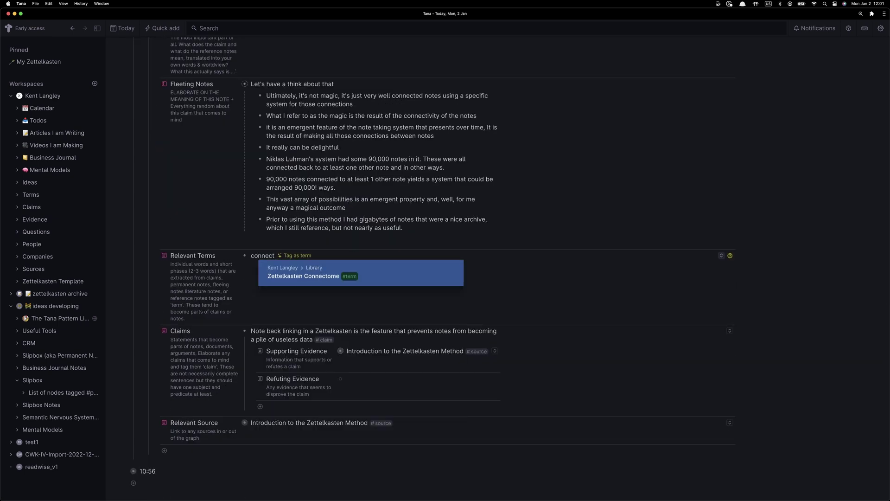
type("ome")
scroll(362, 227, "up", 10)
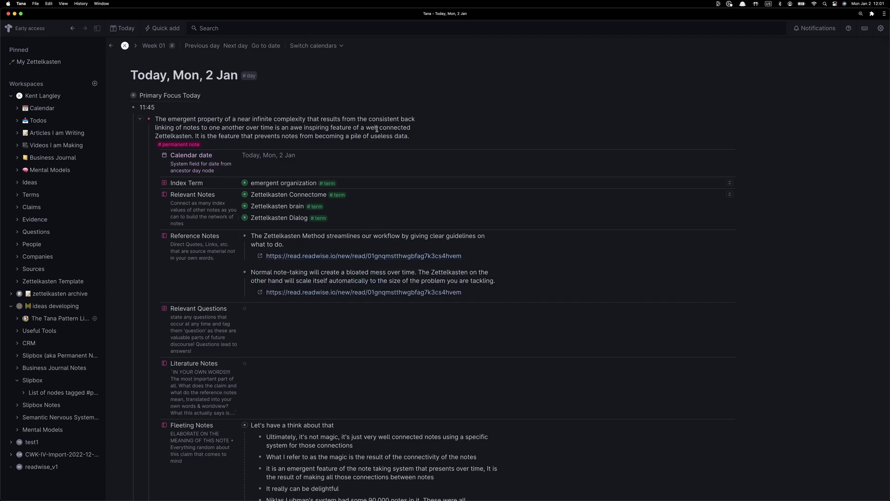
left_click(402, 119)
left_click(173, 125, "shift")
scroll(275, 267, "down", 10)
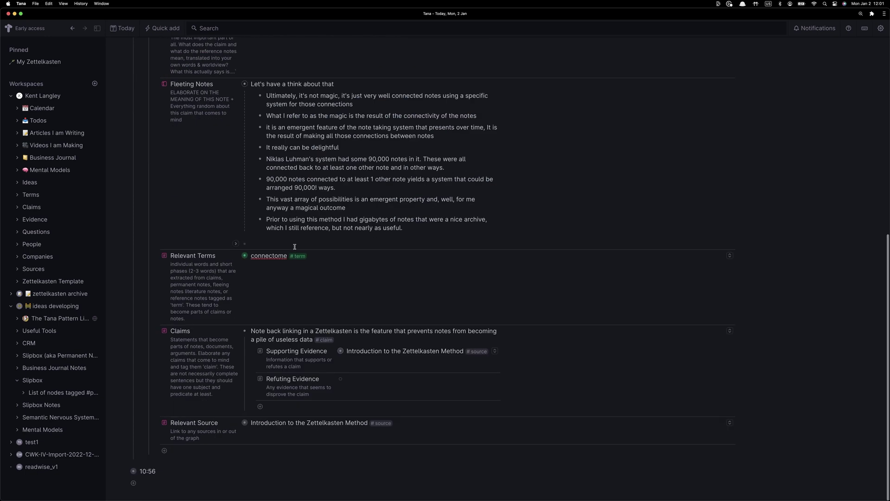
left_click(275, 267)
key("Return")
key("super+v")
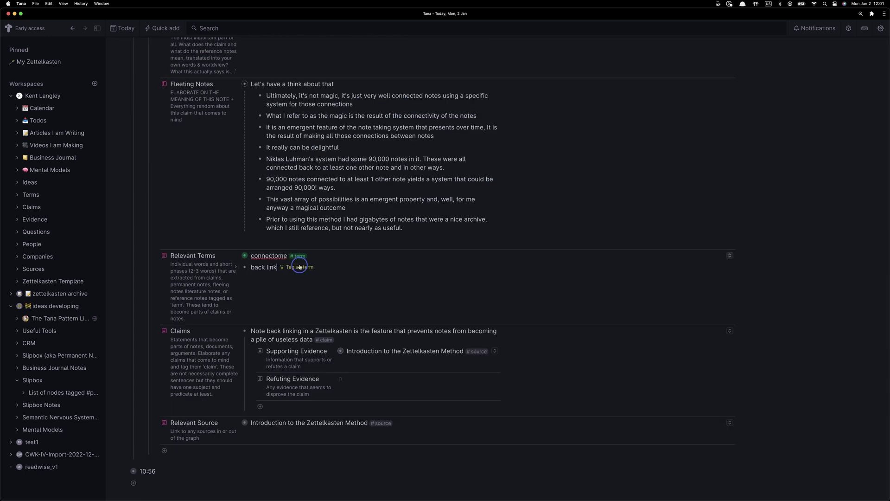
left_click(307, 267)
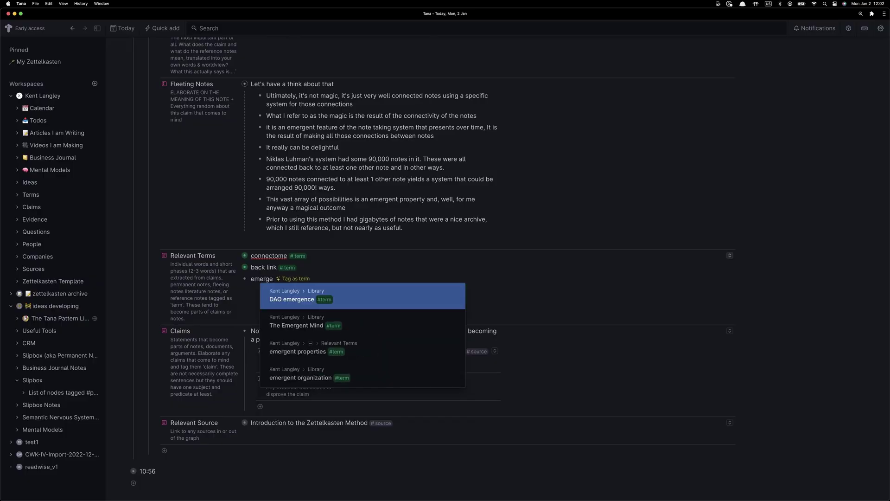
Add emergent and complexity as Relevant Terms, each tagged as a term
type("nt")
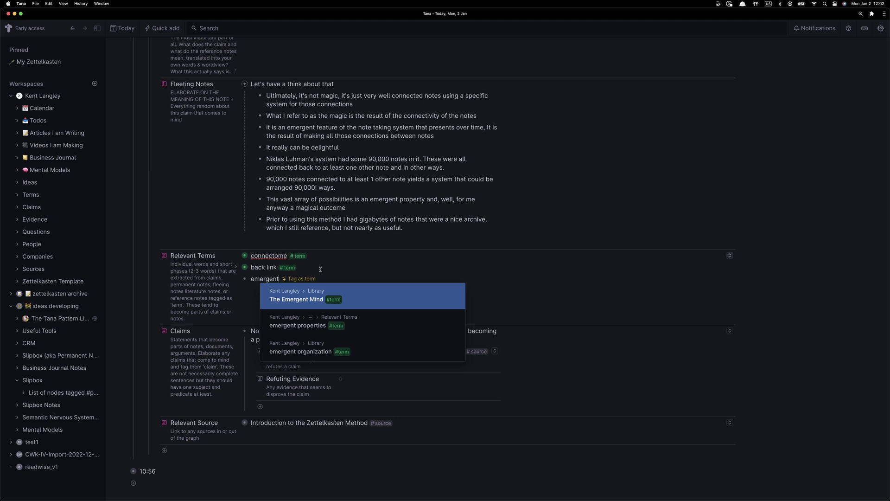
left_click(299, 279)
key("Escape")
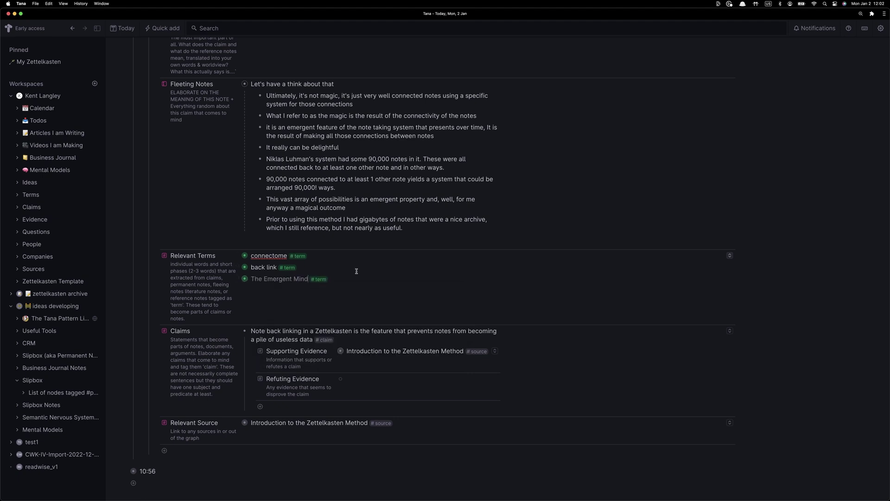
left_click(254, 276)
scroll(275, 278, "up", 6)
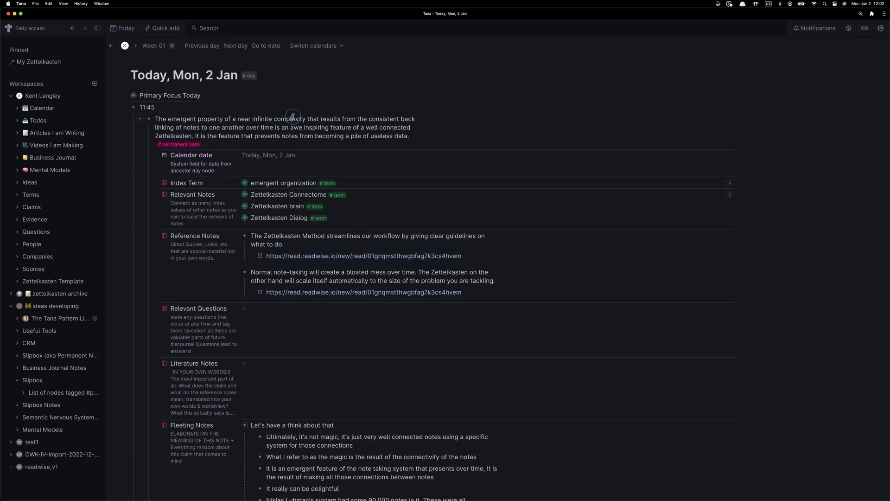
scroll(292, 134, "down", 6)
left_click(266, 297)
type("complexity")
left_click(303, 298)
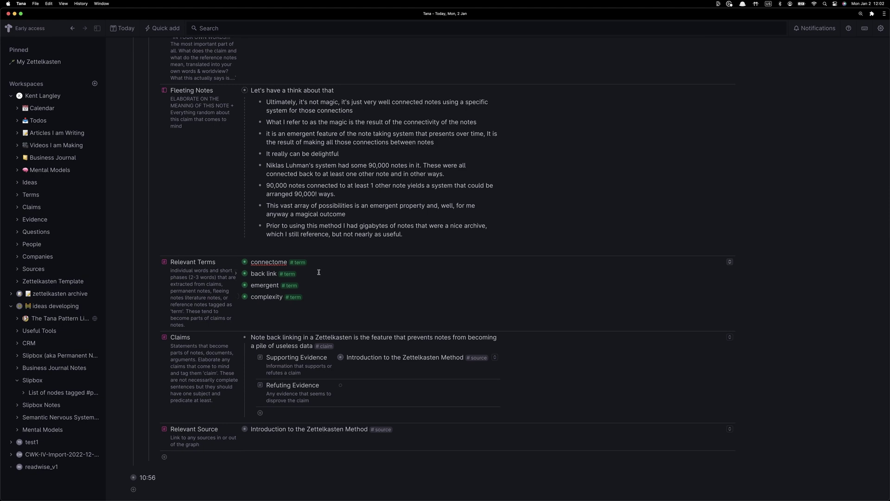
Search Wikipedia for 'back link' and copy the Backlink article's opening definition sentence
key("super+Tab")
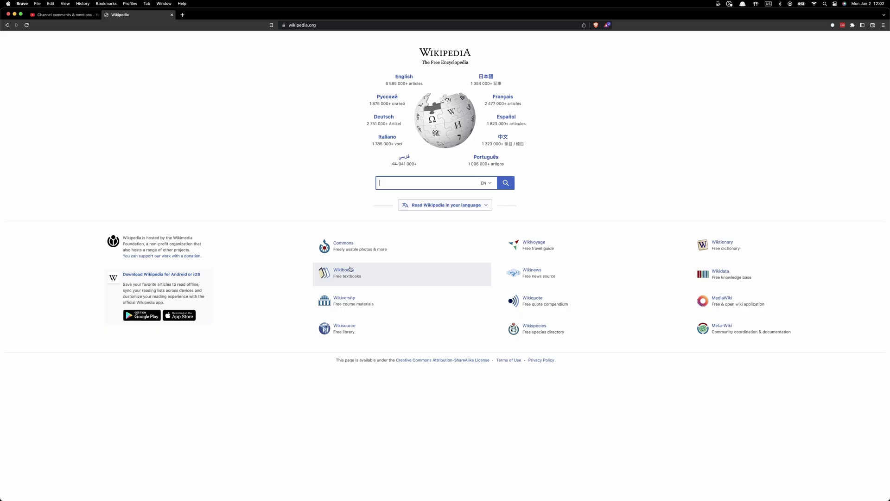
type("bak")
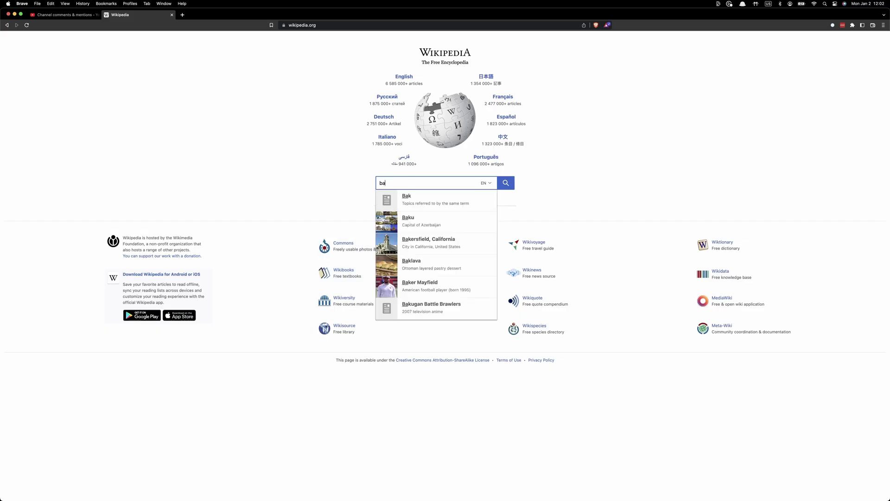
key("BackSpace")
type("ck link")
key("Return")
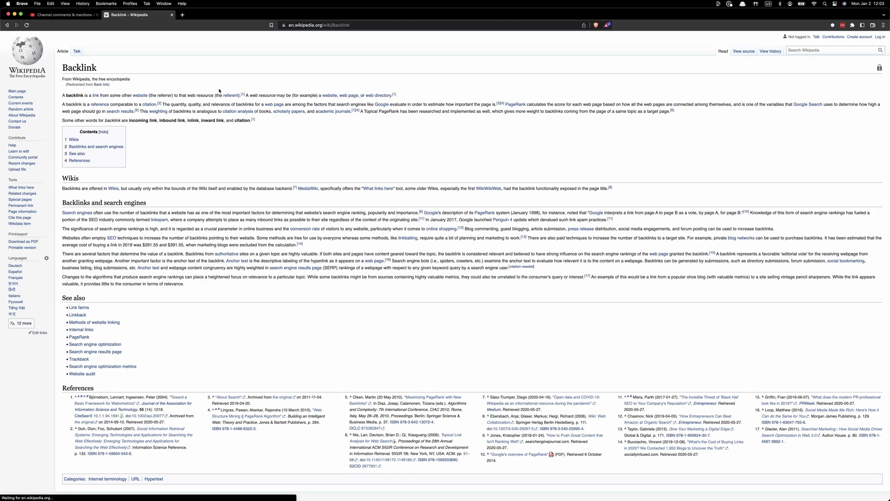
triple_click(75, 95)
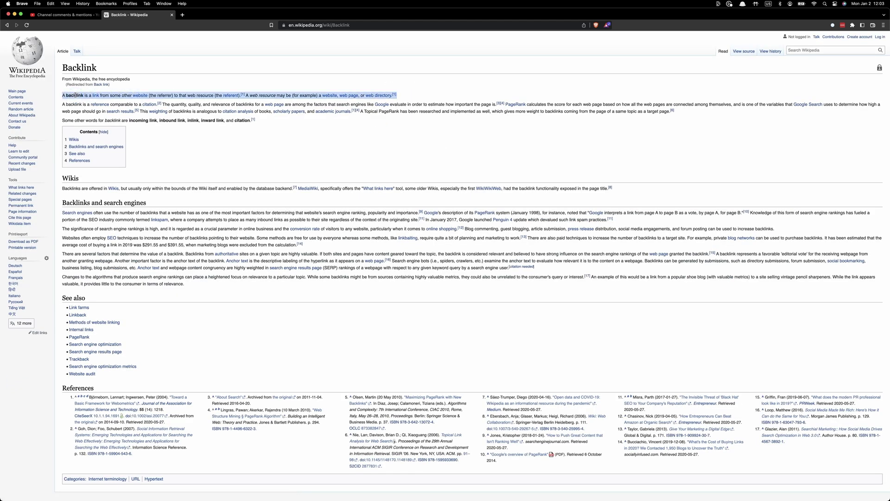
key("super+Tab")
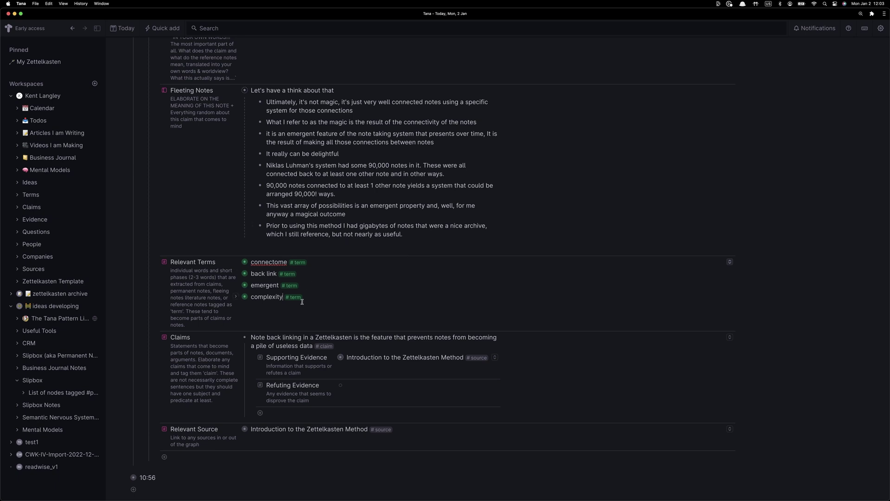
Fill the back link term's Definition and Source with Wikipedia's backlink definition and Backlink article URL
left_click(244, 274)
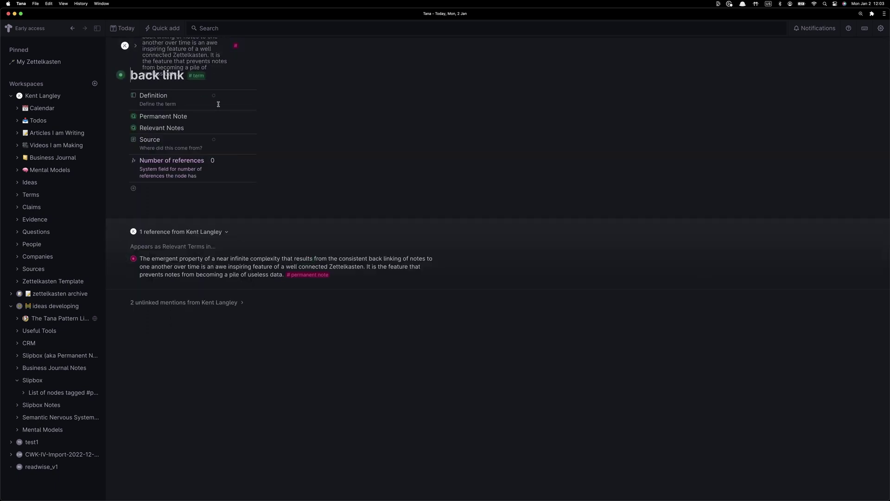
left_click(238, 96)
key("super+v")
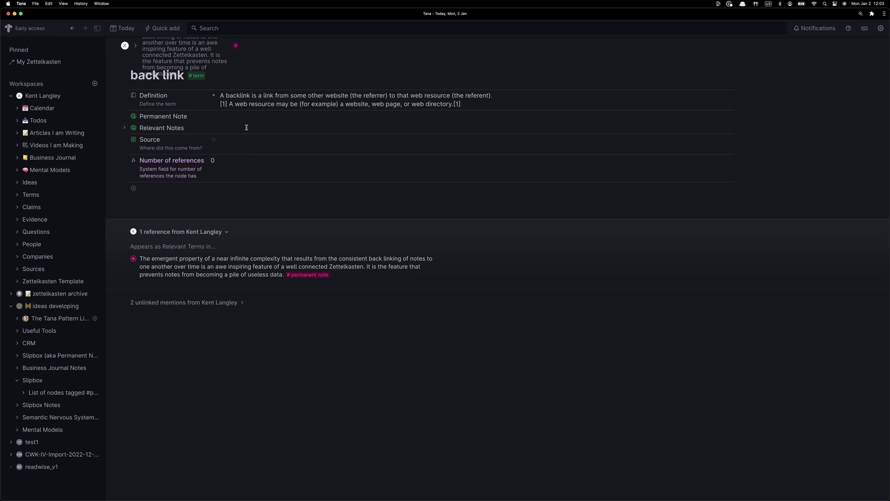
key("super+Tab")
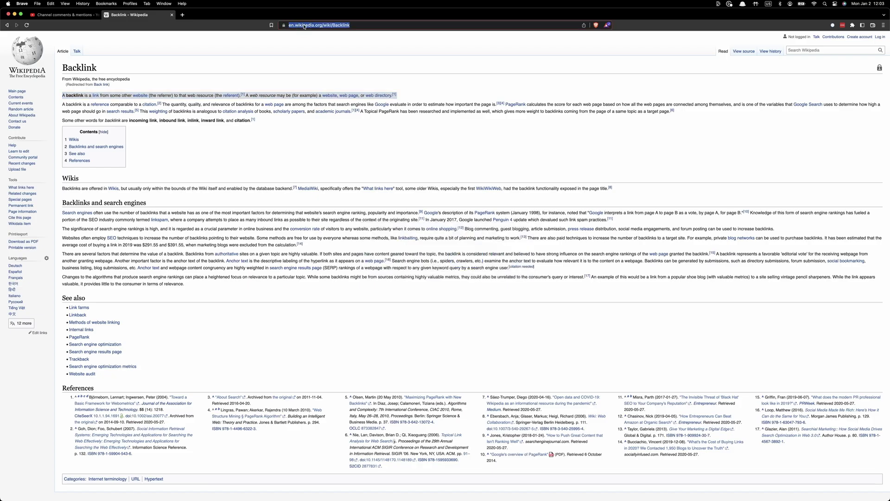
key("super+Tab")
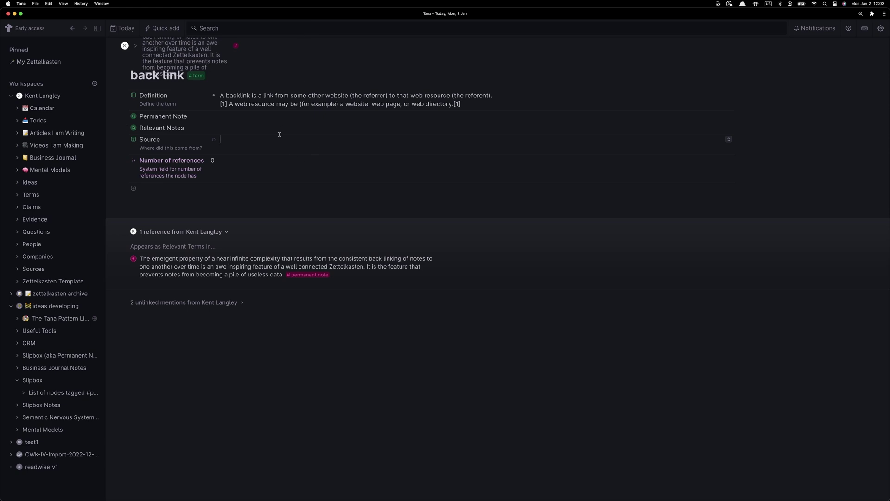
key("super+v")
key("Up")
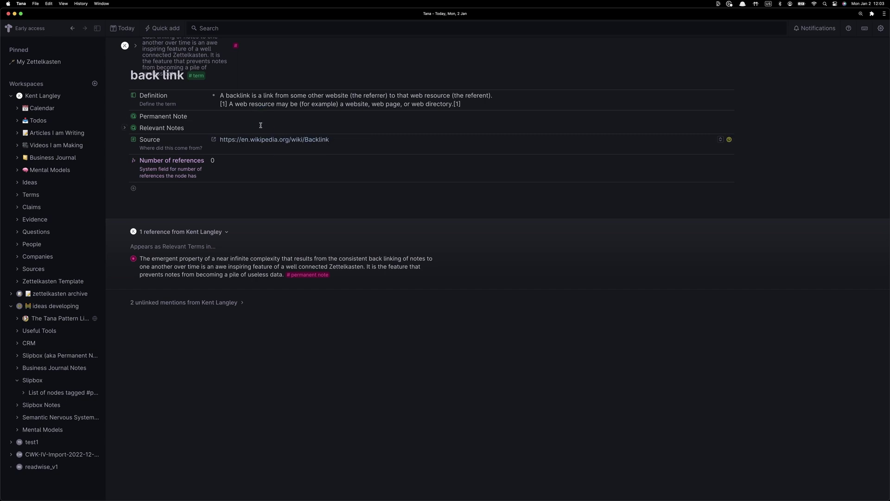
Expand and collapse the Permanent Note and Relevant Notes query results to check them
left_click(124, 117)
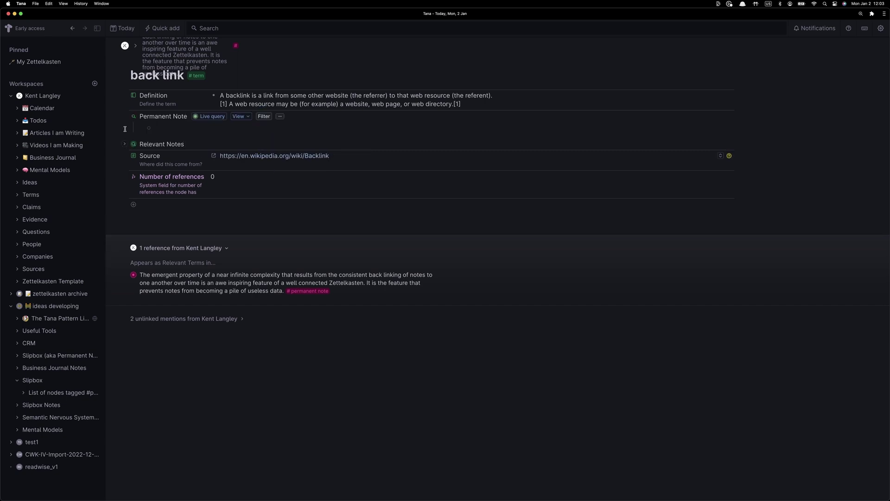
left_click(124, 116)
left_click(125, 129)
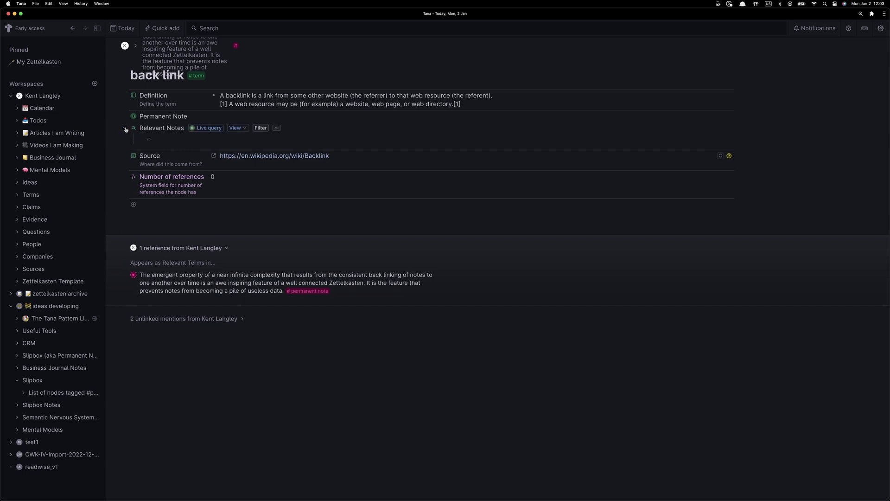
left_click(125, 129)
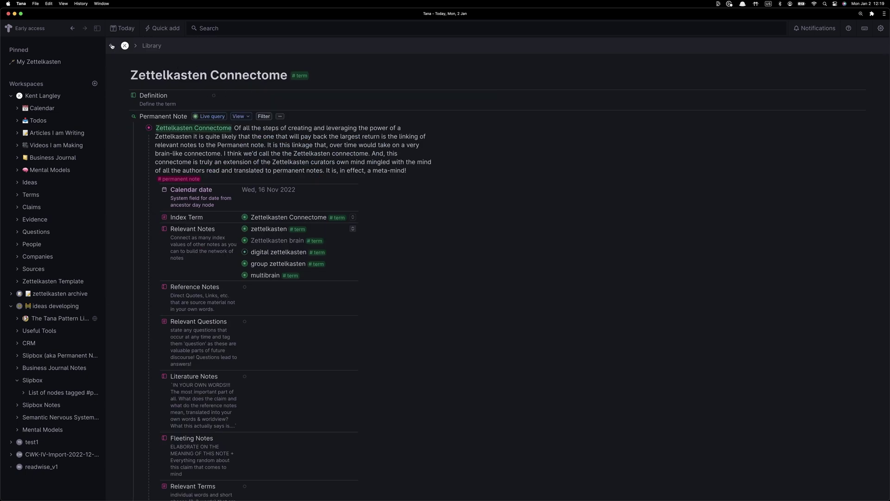
Go back to the emergent note organization page and review its permanent note's fields
left_click(112, 46)
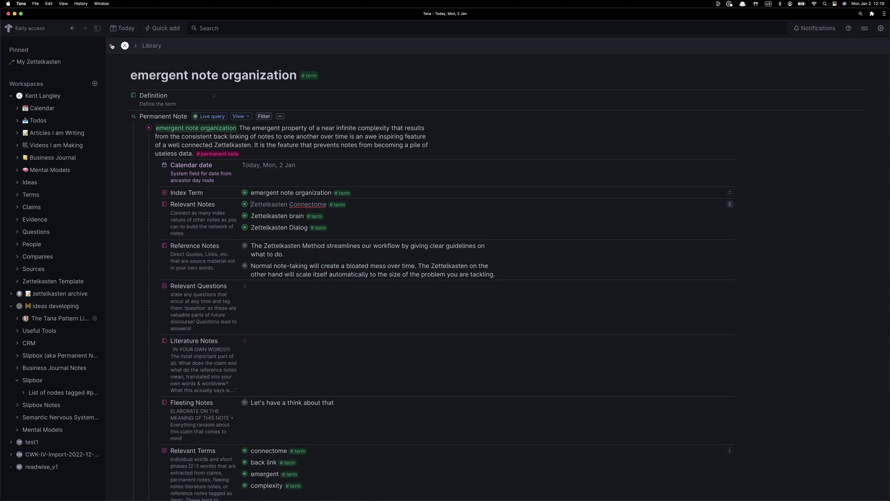
left_click(268, 216)
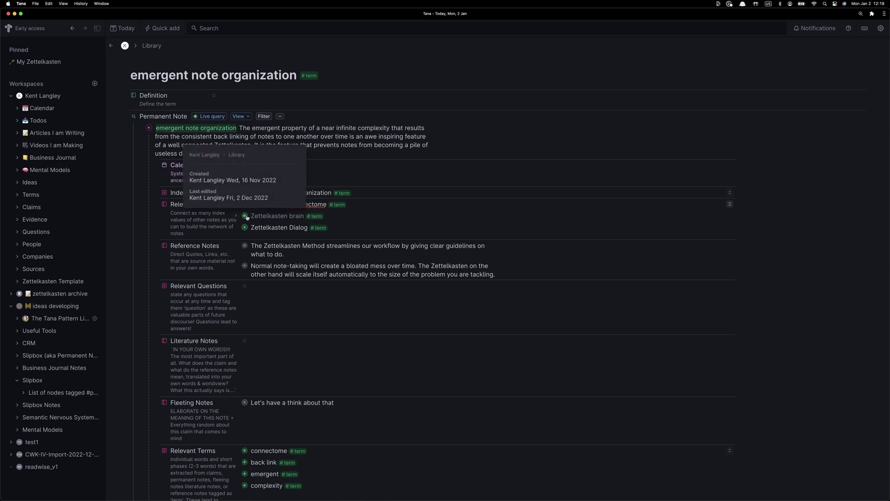
left_click(499, 277)
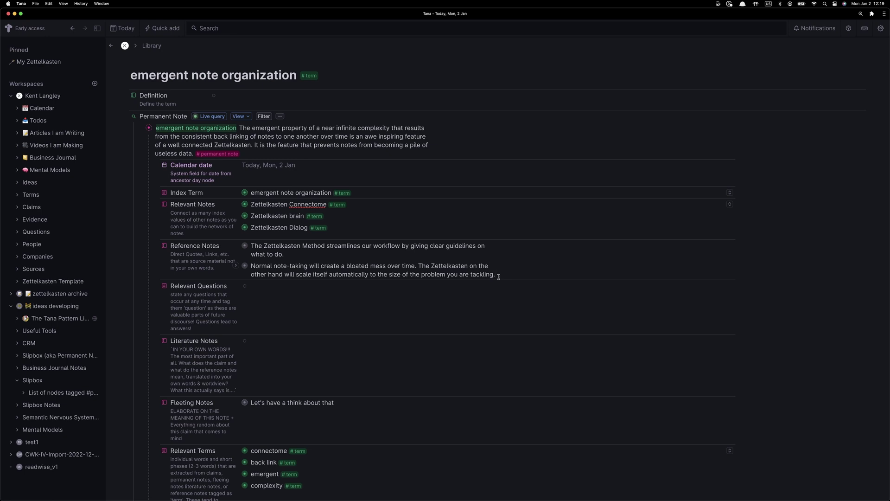
scroll(499, 276, "down", 5)
scroll(498, 276, "up", 2)
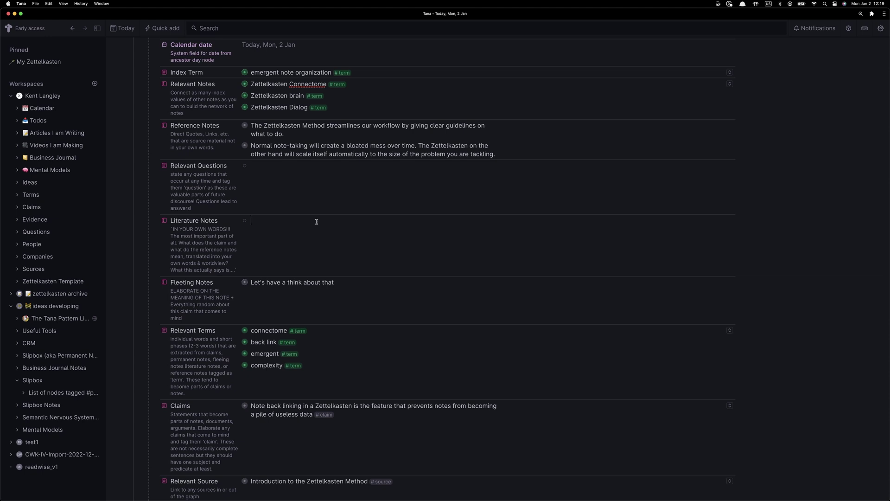
scroll(317, 221, "up", 3)
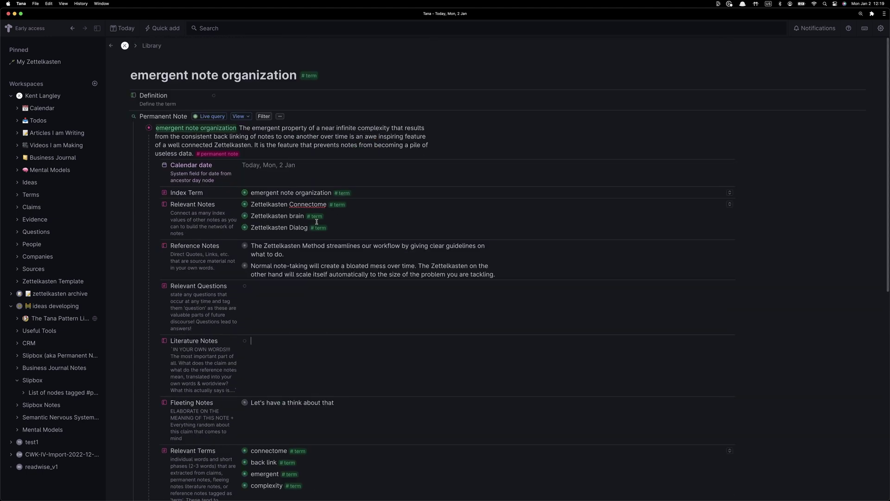
Write the literature note 'This degree of complexity is difficult to explain to others…' ending with 'intimate'
type("What all this says to m")
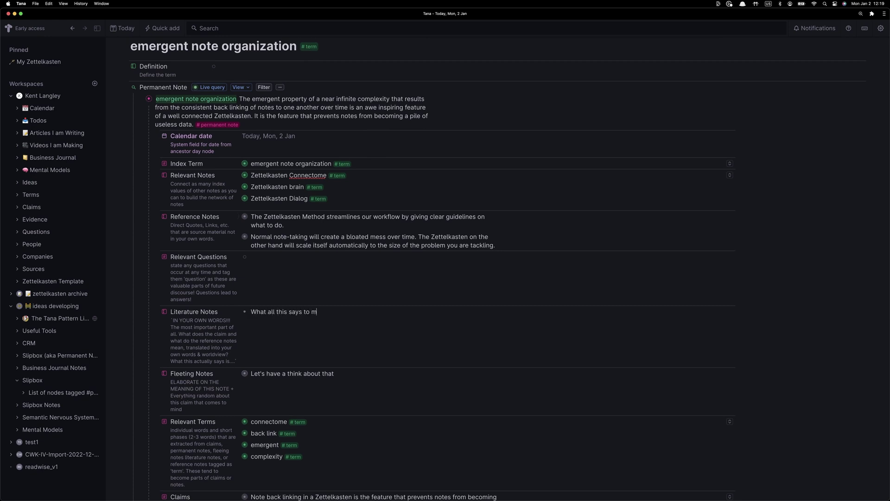
type("e is that")
key("super+a")
key("super+c")
key("BackSpace")
triple_click(222, 346)
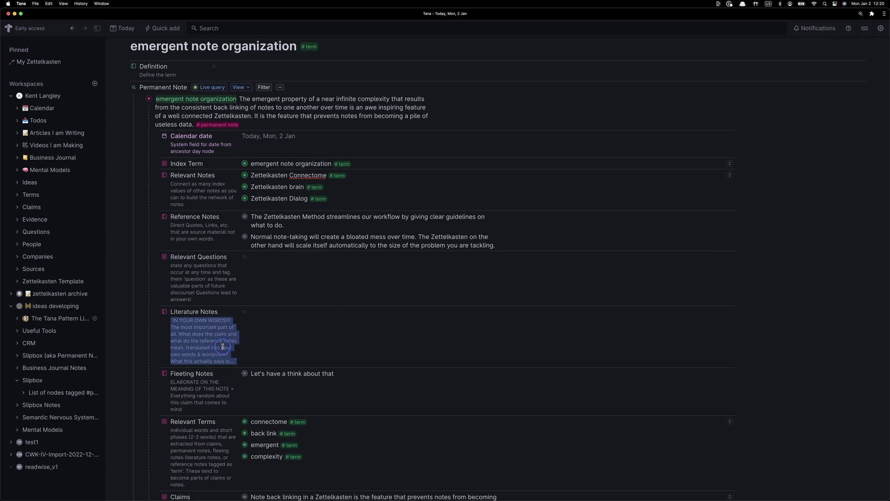
left_click(259, 313)
key("super+v")
key("super+a")
key("BackSpace")
type("Thi")
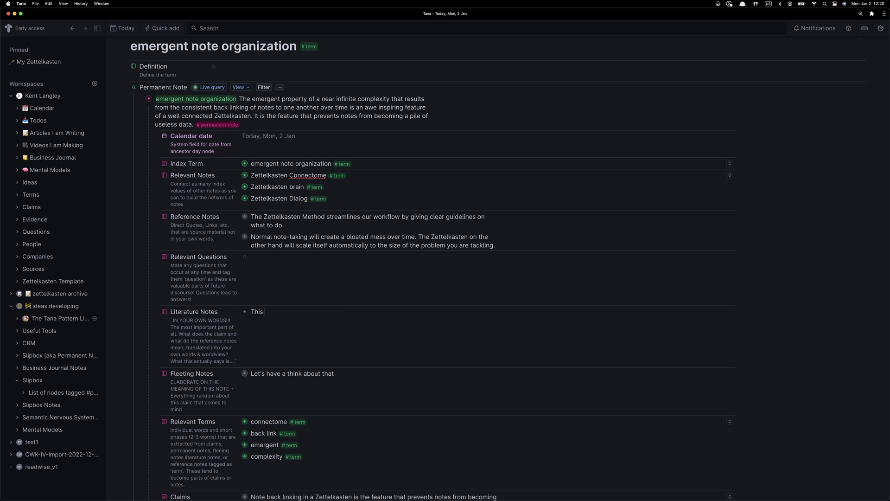
type("s degreee of ")
type(" of complextity")
key("BackSpace")
key("BackSpace")
key("BackSpace")
key("BackSpace")
type("ity is difficult to explain to others. In fact, it's ")
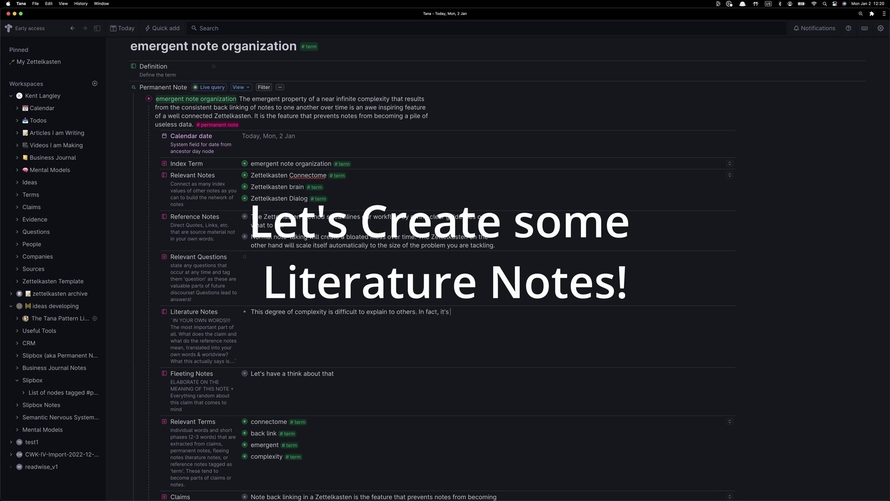
type("not particularly relevant to others.")
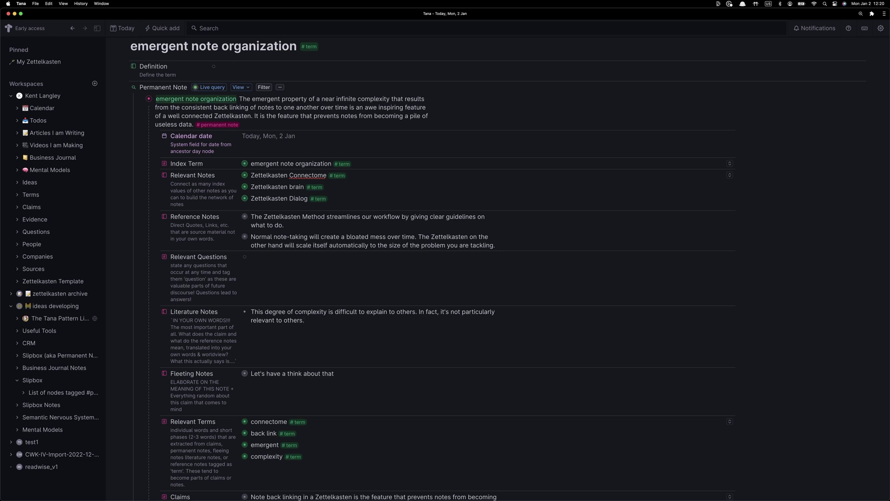
type(" Peering into the mind of another person in this way by proxy through a Z")
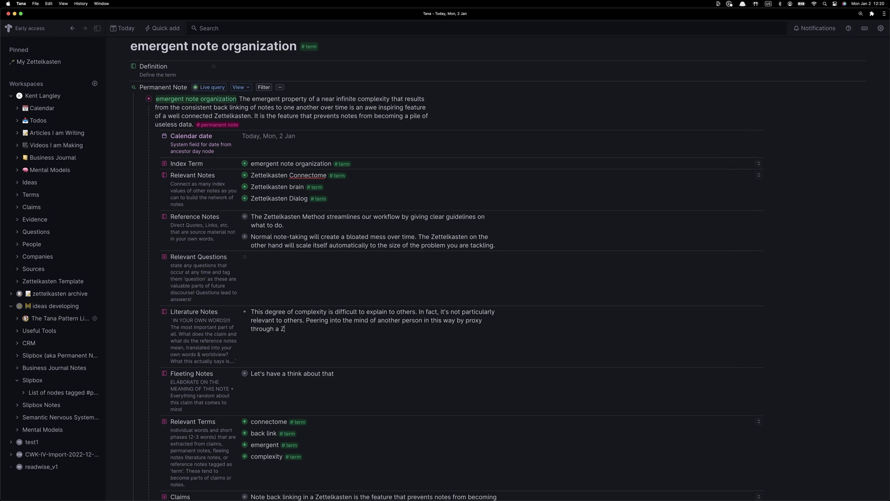
type("ettelkasten is strangely")
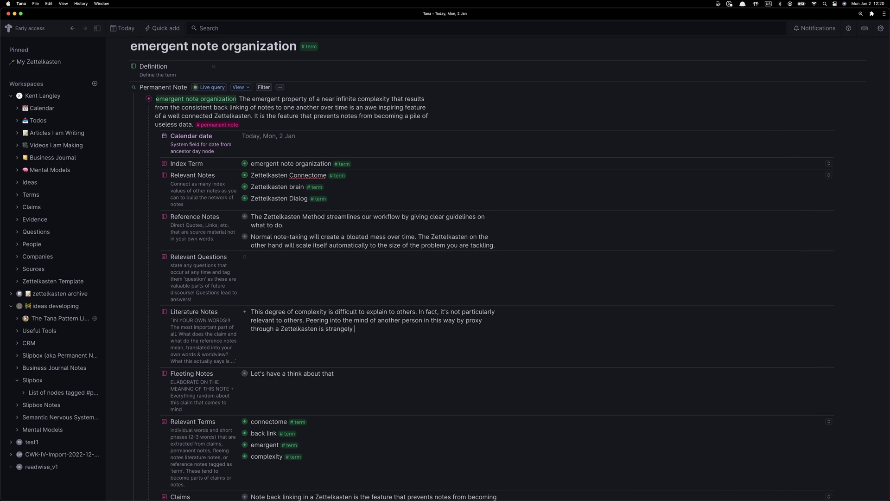
type(" intimate")
key("BackSpace")
key("BackSpace")
key("BackSpace")
key("BackSpace")
key("BackSpace")
type("timate")
Add a second literature note bullet reading 'We know what hyper links are'
key("Return")
type("A powerful and streamlined system like a hy")
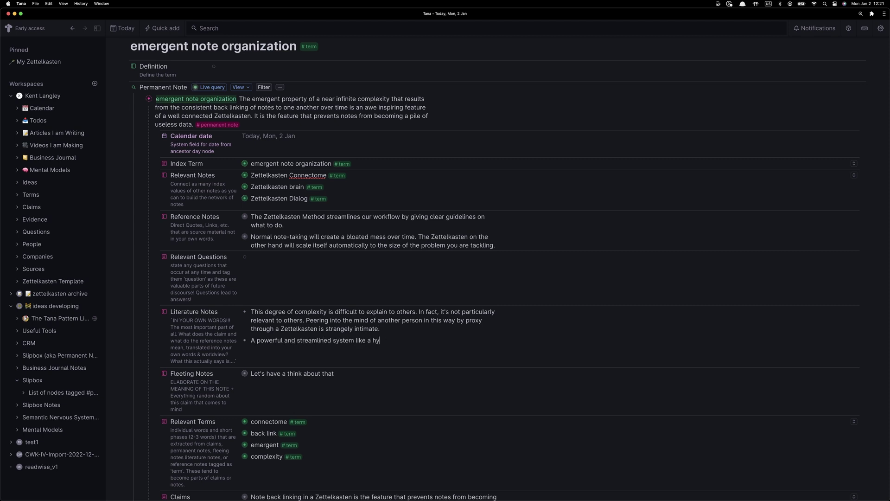
key("BackSpace")
key("BackSpace")
key("BackSpace")
key("BackSpace")
key("BackSpace")
key("BackSpace")
key("BackSpace")
key("super+BackSpace")
type("We know what ")
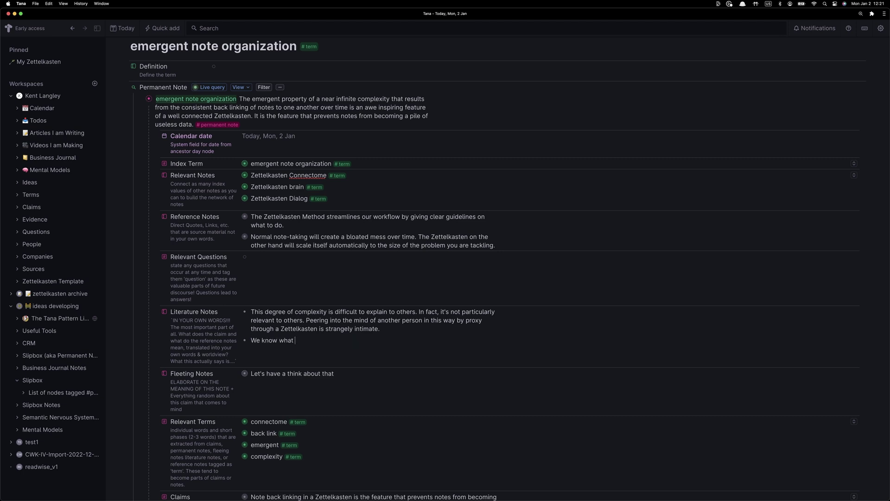
type("hyper links are")
Add 'hyperlink' below complexity under Relevant Terms, tagged as a term
left_click(282, 463)
key("Return")
type("hyper link")
left_click(312, 469)
left_click(270, 469)
key("BackSpace")
left_click(410, 346)
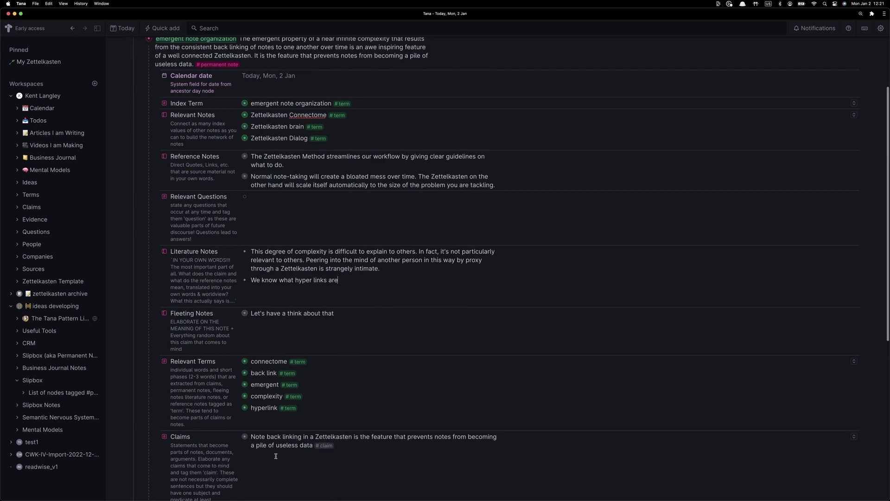
Copy the Wikipedia Hyperlink article's opening paragraph into the hyperlink term's Definition
key("super+Tab")
type("hyperlink")
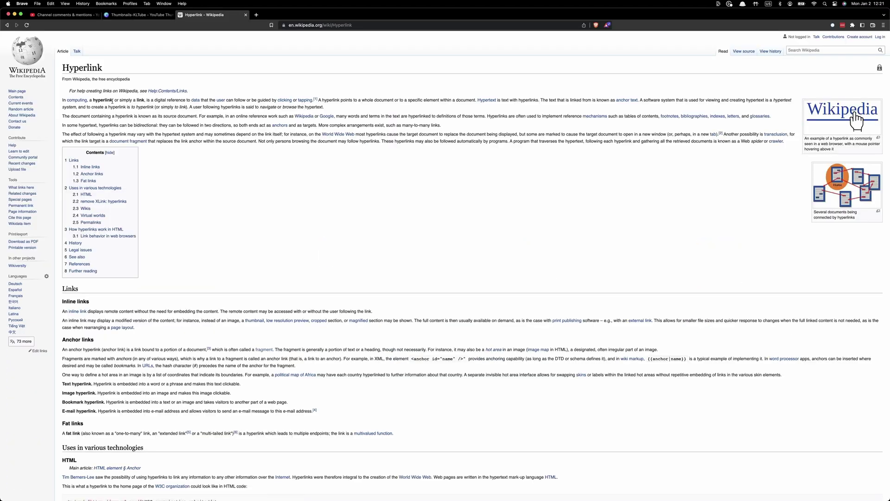
left_click(139, 79)
key("cmd+[")
left_click(158, 70)
key("super+bracketleft")
left_click_drag(62, 98, 325, 116)
key("super+Tab")
left_click(240, 410)
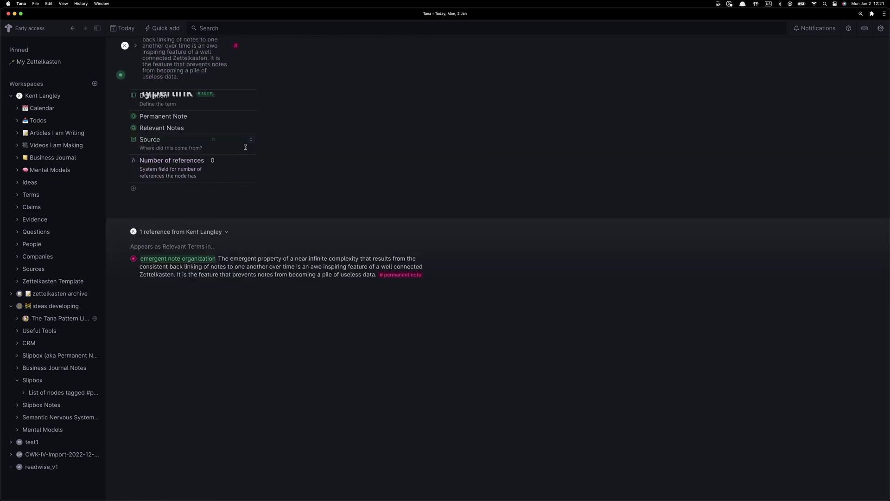
left_click(311, 99)
type("In computing, a hyperlink, or simply a link, is a digital reference to data that the user can follow or be guided by clicking or tapping.[1] A hyperlink points to a whole document or to a specific element within a document. Hypertext is text with hyperlinks. The text that is linked from is known as anchor text. A software system that is used for viewing and creating hypertext is a hypertext system, and to create a hyperlink is to hyperlink (or simply to link). A user following hyperlinks is said to navigate or browse the hypertext.")
Set the hyperlink term's Source to the Wikipedia Hyperlink article URL
key("super+Tab")
key("super+l")
key("super+c")
key("super+Tab")
left_click(246, 172)
key("super+v")
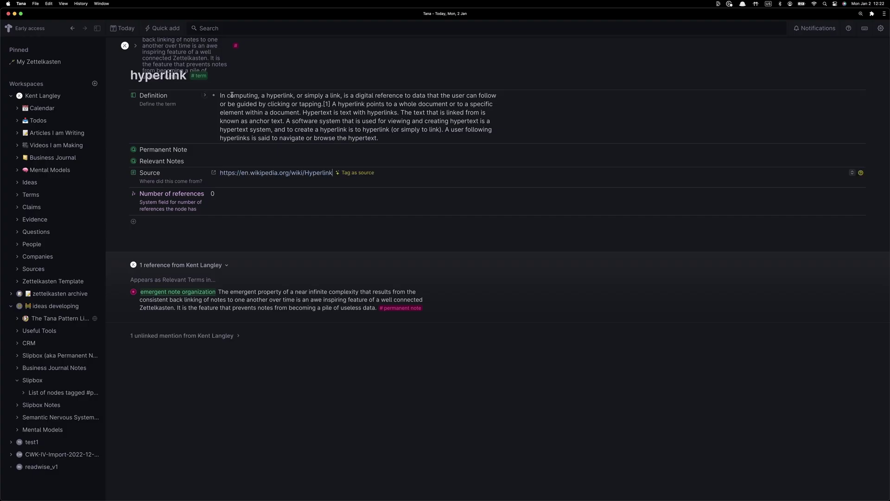
double_click(279, 95)
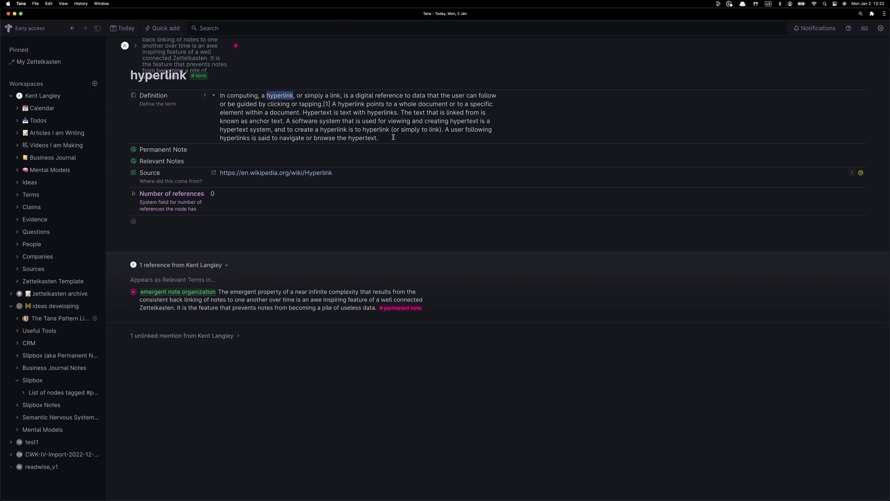
On emergent note organization, tag the 'hyper notes are called a second brain' line as a claim
left_click(72, 28)
scroll(320, 191, "down", 5)
scroll(320, 192, "up", 2)
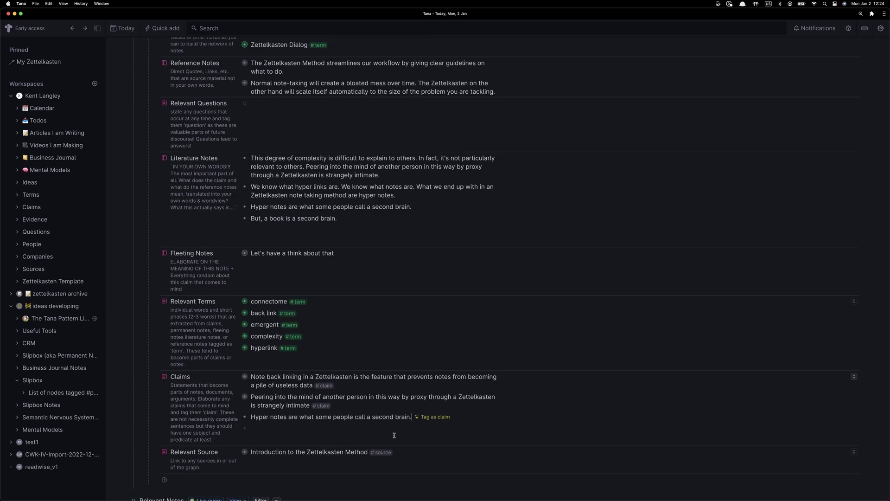
left_click(433, 416)
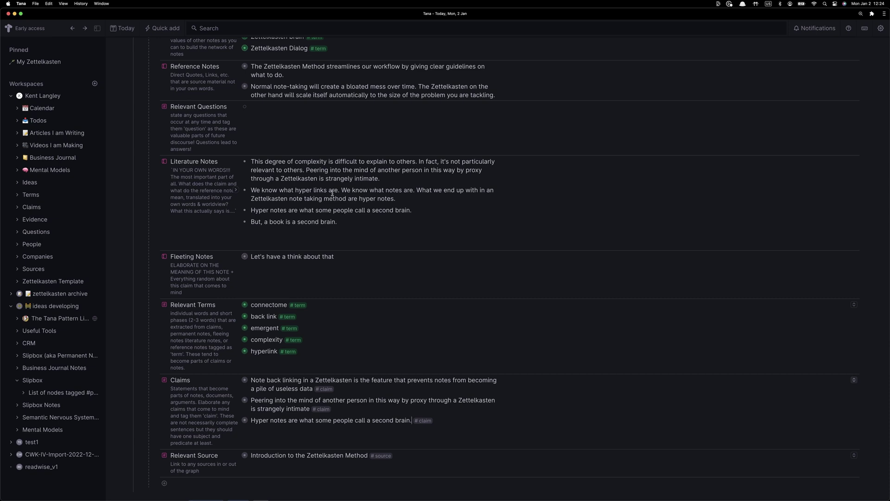
left_click_drag(417, 190, 397, 199)
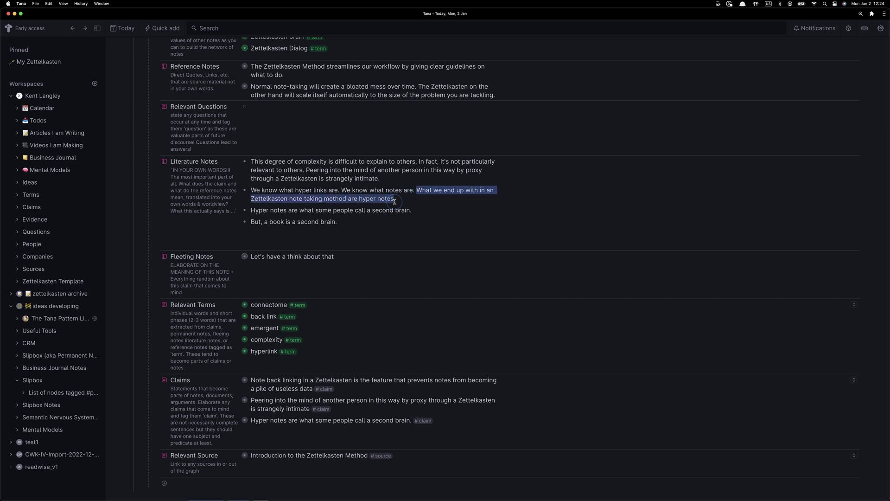
Remove the period after 'second brain' and start the question 'Is anyone using the term hyper notes'
scroll(381, 272, "down", 5)
scroll(382, 271, "up", 2)
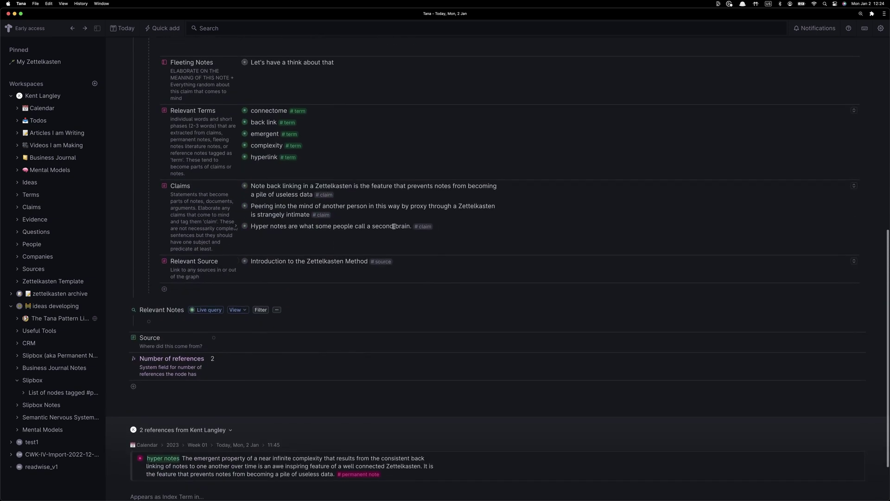
left_click(408, 227)
key("BackSpace")
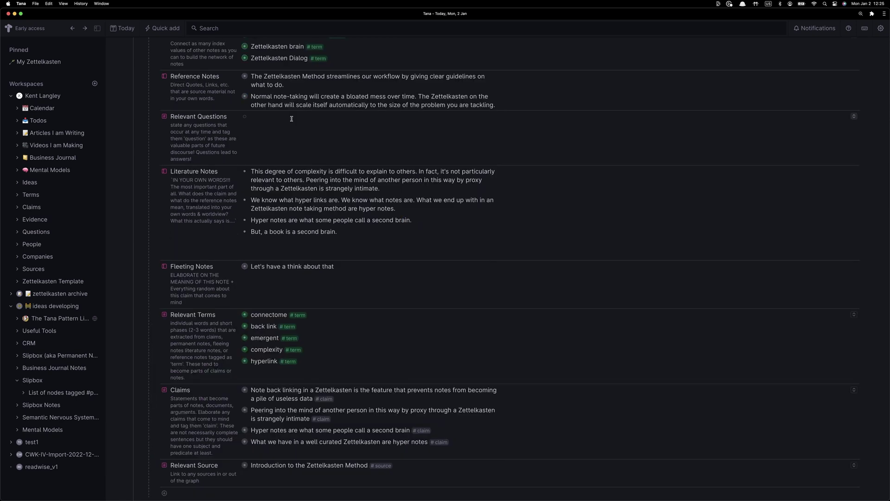
type("Is anyo")
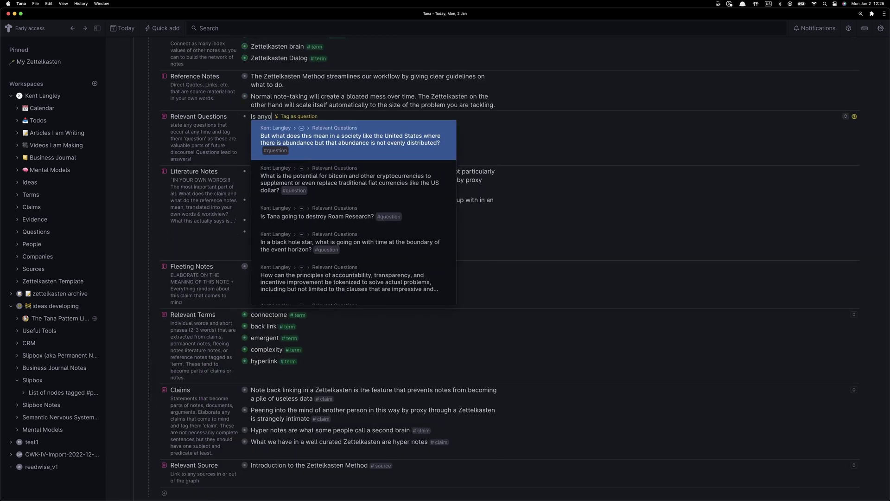
type("ne using the term")
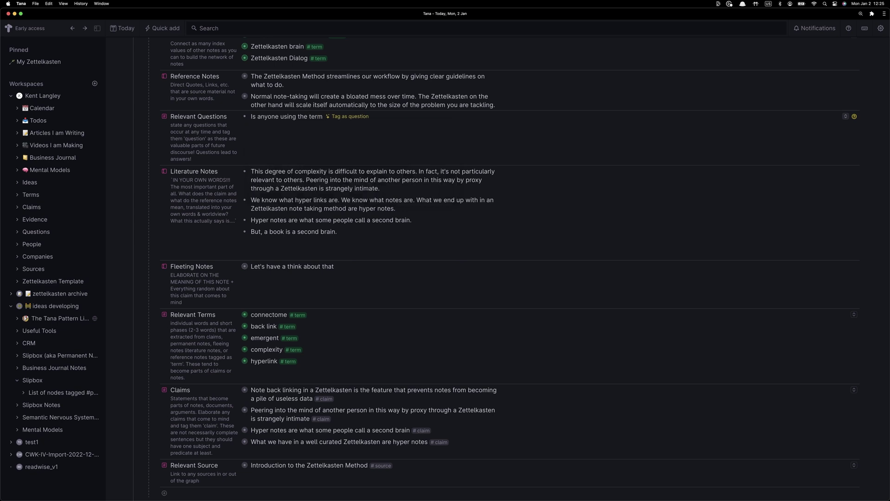
type("e")
key("BackSpace")
type("hyper notes")
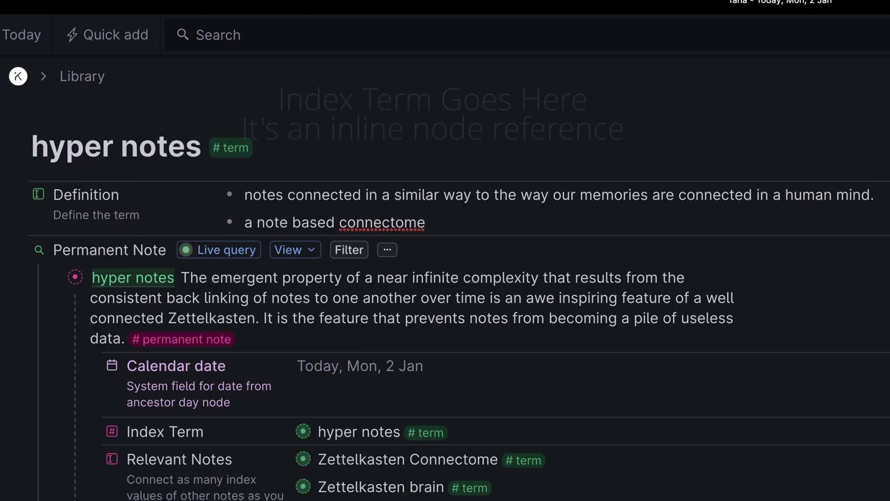
Extend the hyper notes definition with '; a hyper note connectome similar to…' and end the question with 'anywhere?'
type("; a hyper n")
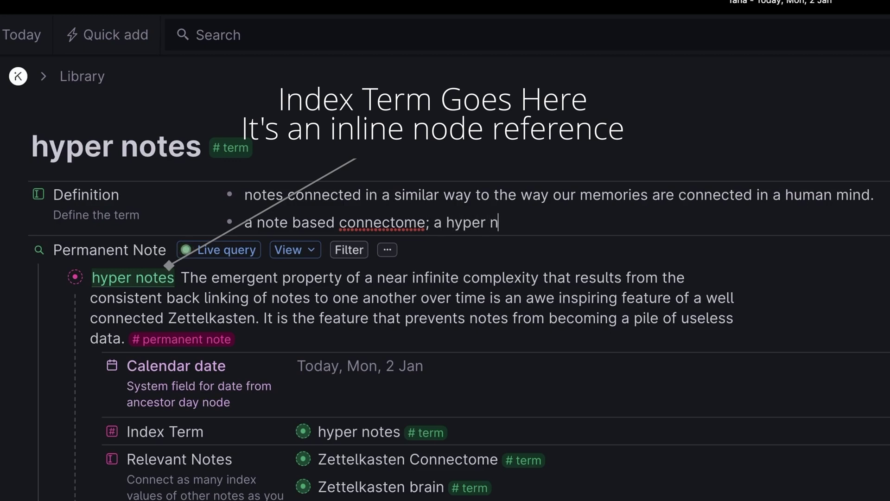
type("ote connectiv")
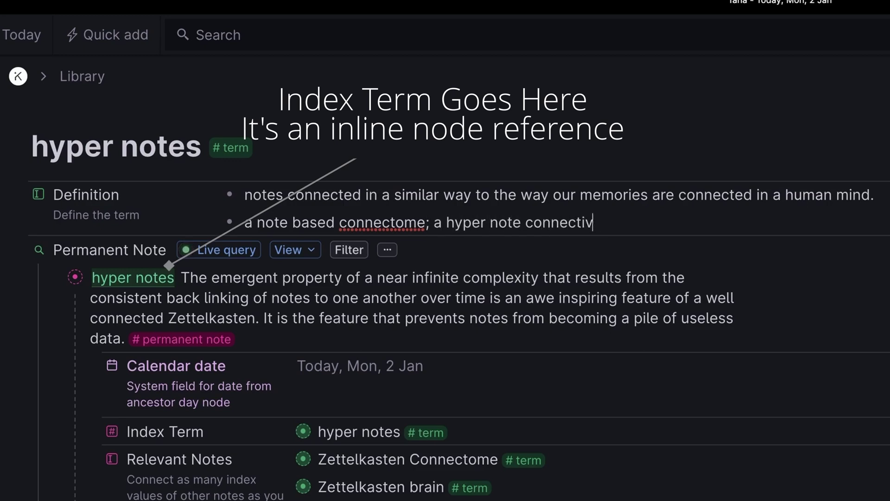
key("BackSpace")
key("BackSpace")
type("ome")
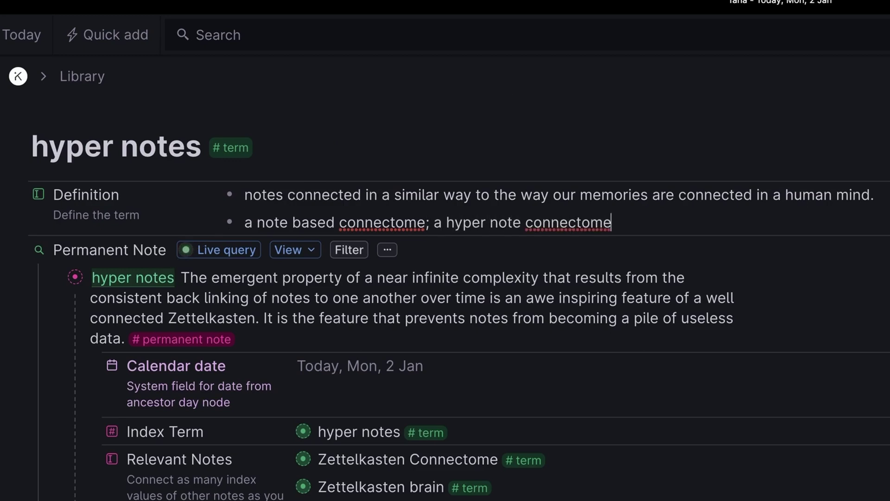
type(" similar to @zett")
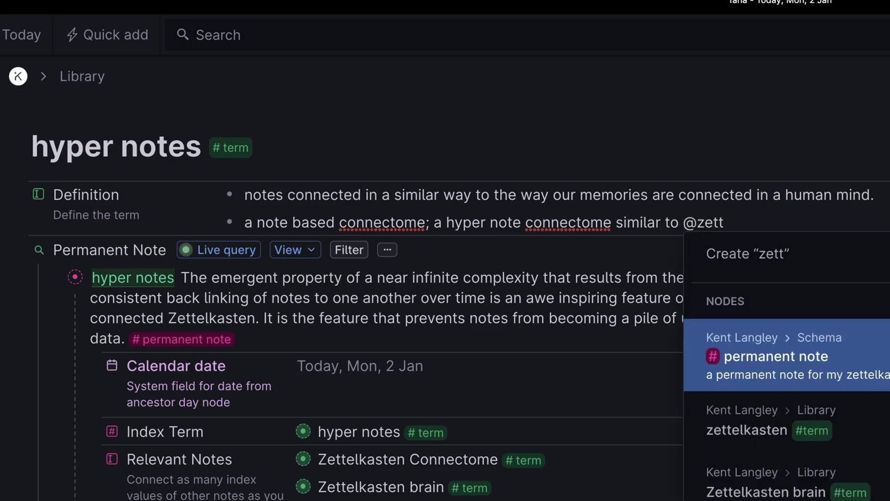
key("BackSpace")
key("BackSpace")
key("BackSpace")
key("BackSpace")
type("connect")
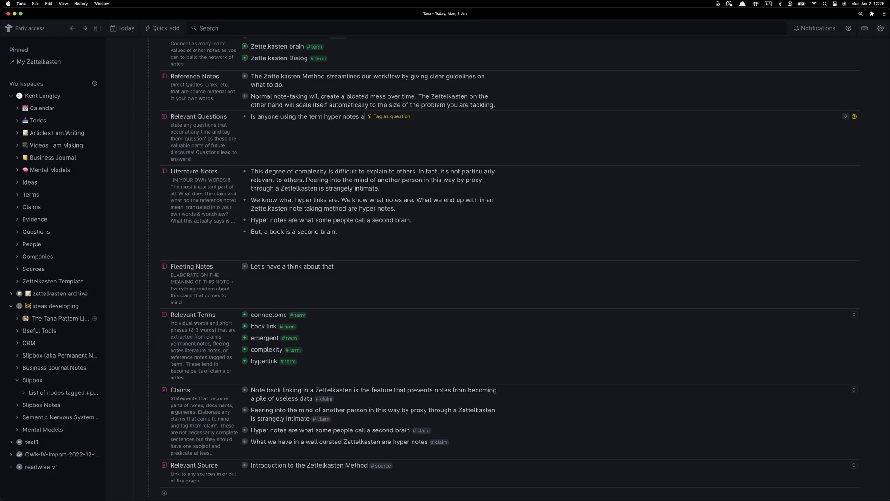
type("anywhere?")
key("BackSpace")
Tag the hyper notes question as #question and copy the words 'hyper notes'
left_click(424, 117)
left_click_drag(325, 117, 358, 118)
key("super+c")
Add 'hyper notes' after hyperlink under Relevant Terms, linked to the hyper notes #term node
scroll(315, 213, "down", 2)
left_click(277, 313)
key("Return")
key("super+v")
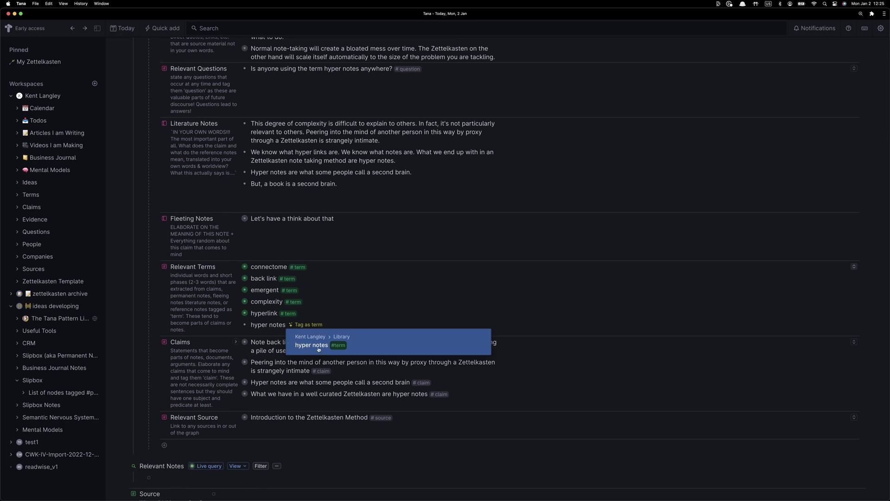
left_click(318, 349)
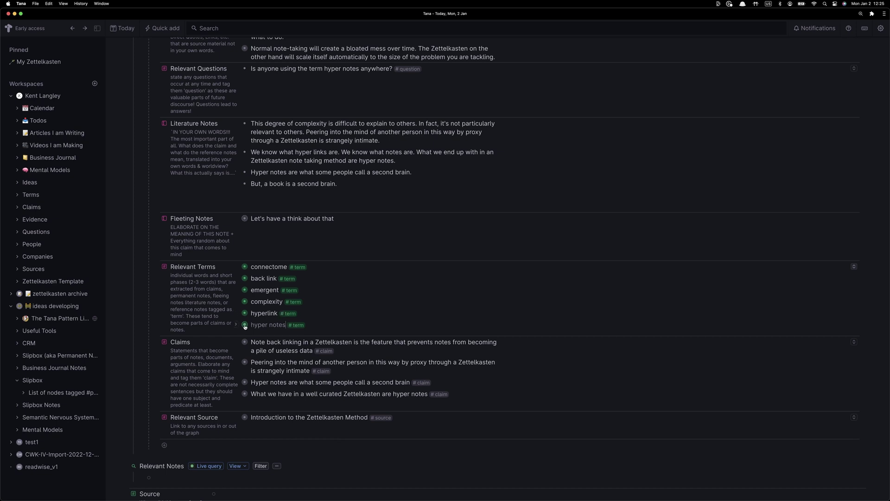
mouse_move(245, 326)
scroll(360, 326, "down", 1)
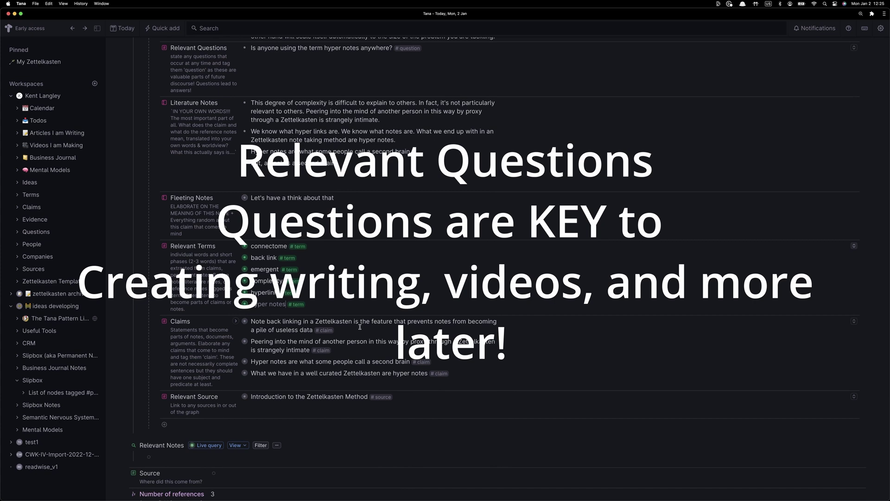
Add the question 'How are hyper notes different form normal hyper text?' and tag it #question
scroll(365, 169, "up", 3)
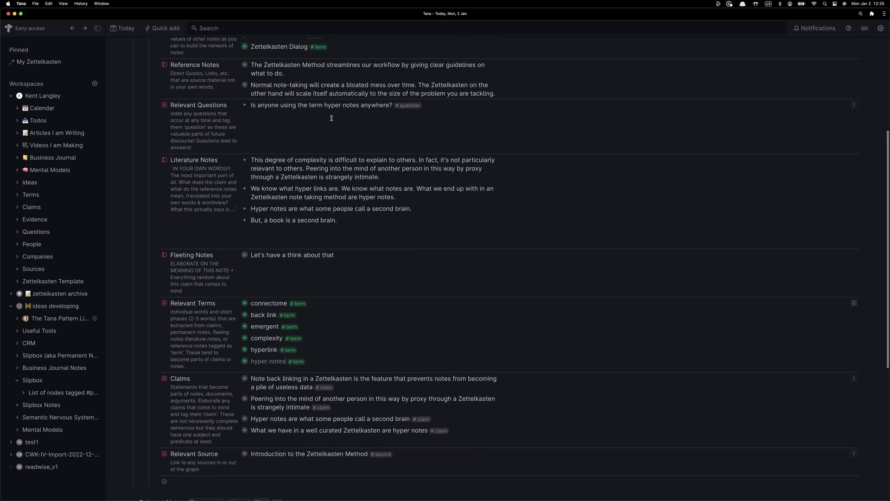
type("How a")
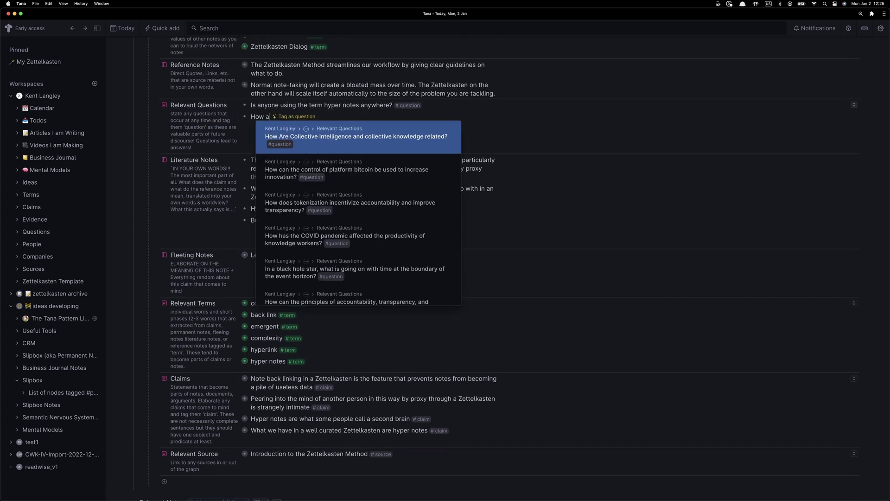
type("re hyper notes different form normal hyper text?")
left_click(401, 147)
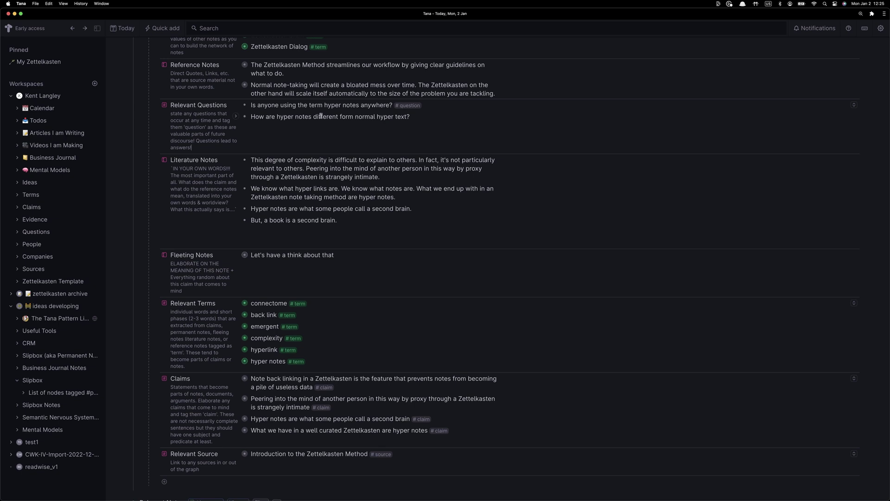
left_click(418, 119)
left_click(437, 117)
scroll(309, 152, "up", 3)
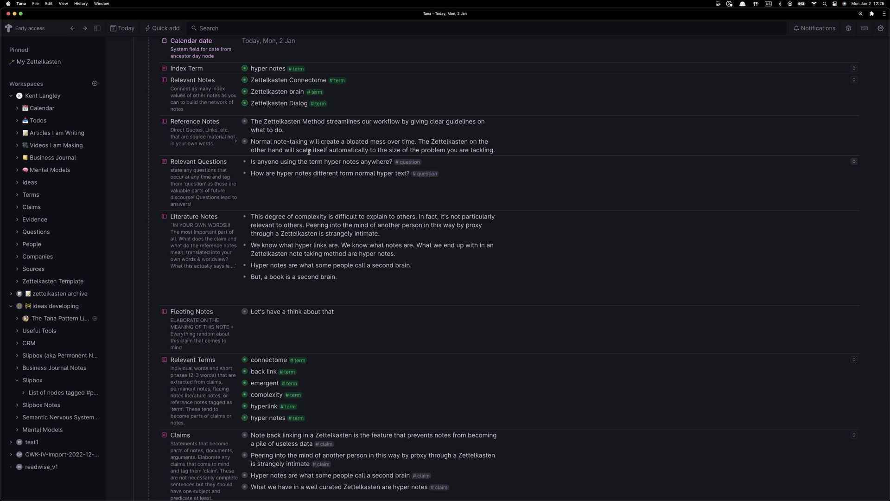
scroll(363, 171, "down", 5)
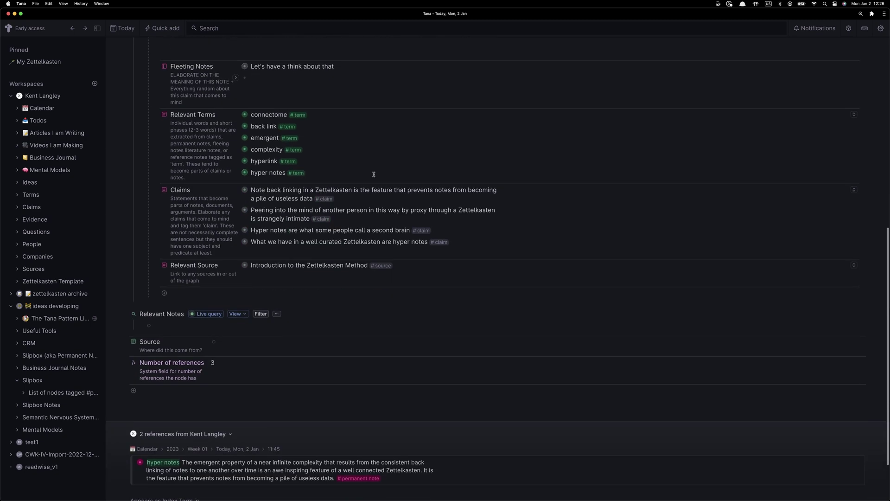
scroll(374, 174, "up", 8)
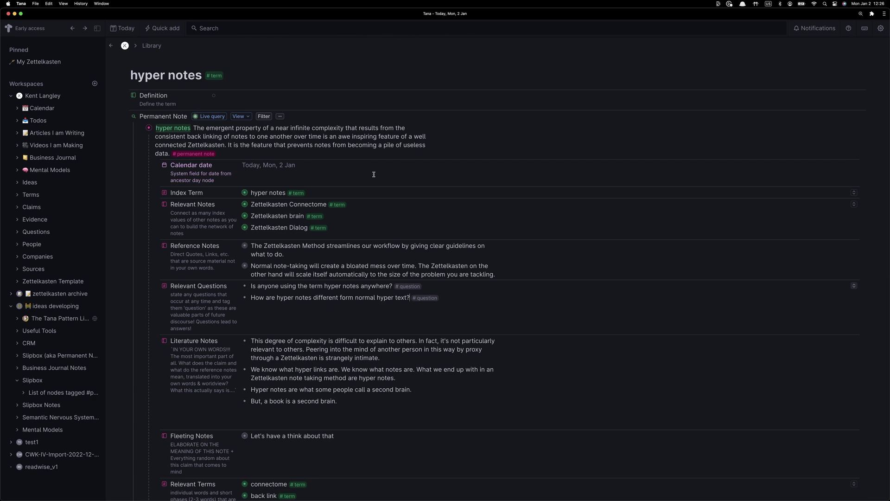
In a new Brave tab, search you.com for hyper notes
key("super+Tab")
key("super+t")
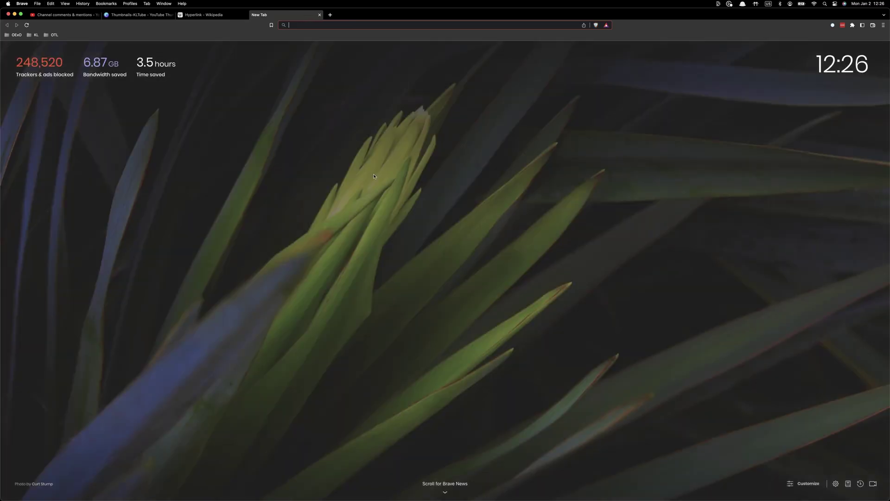
type("you.")
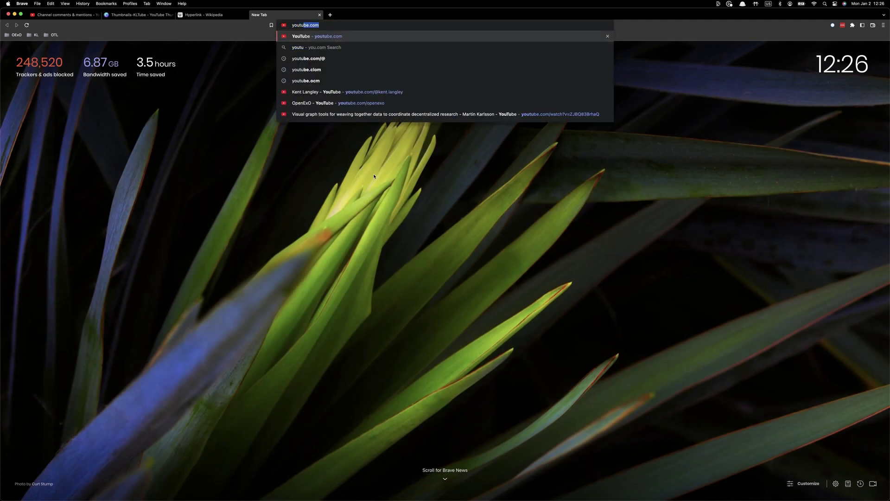
key("Return")
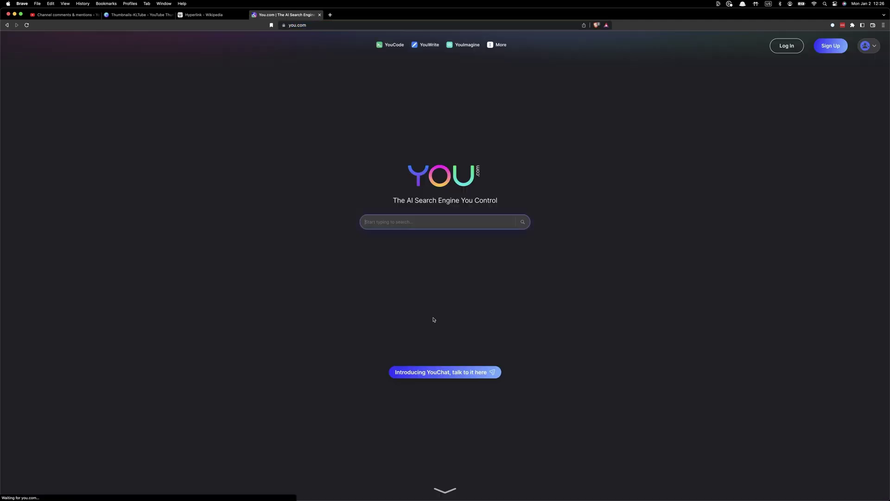
left_click(391, 226)
type("hype")
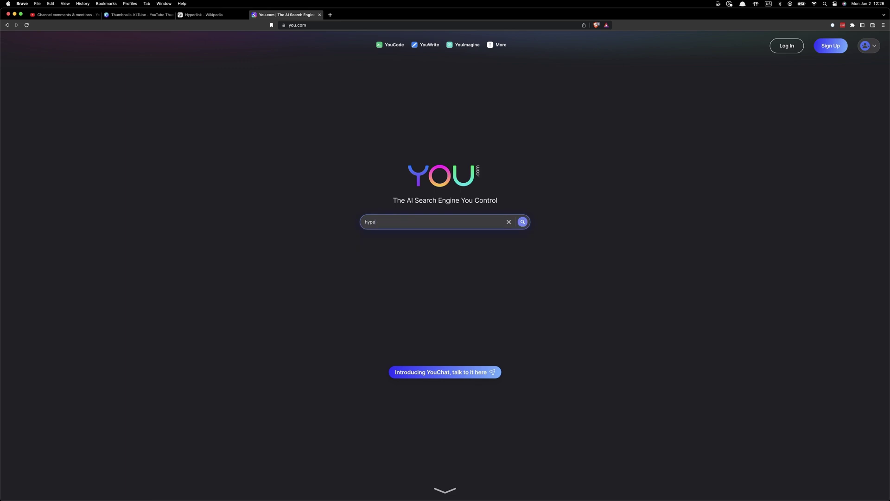
type("r notes")
key("Return")
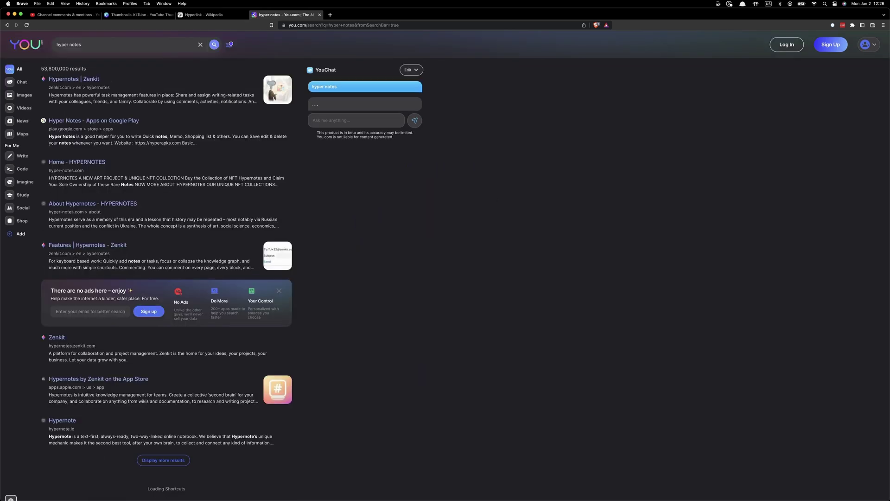
Put the query in quotes and open hypernote.io, noting in Reference Notes who registered it in 1996
left_click(149, 47)
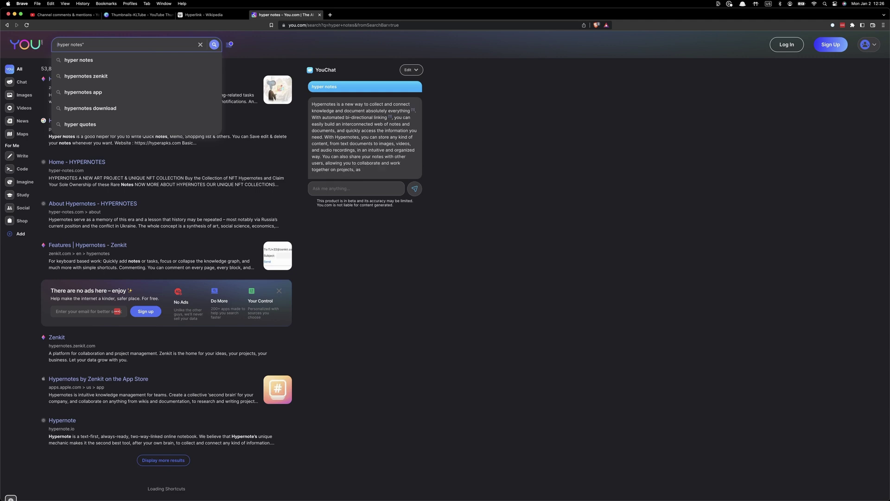
type("\"")
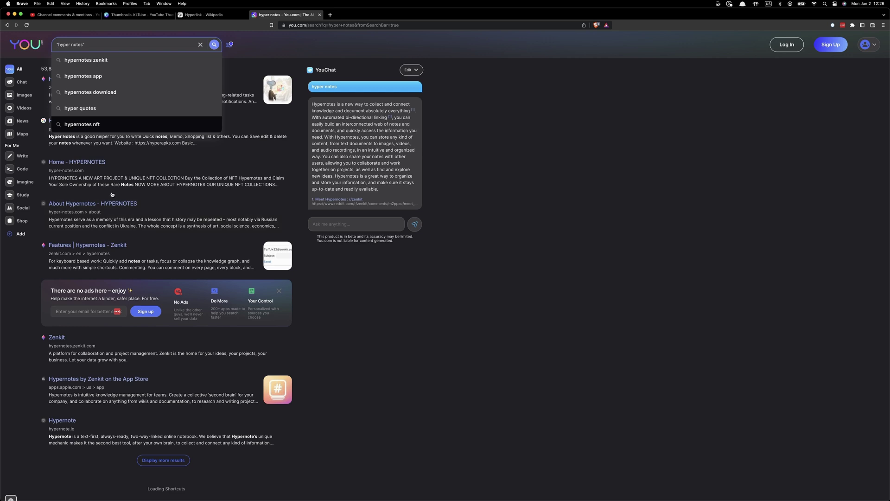
left_click(115, 147)
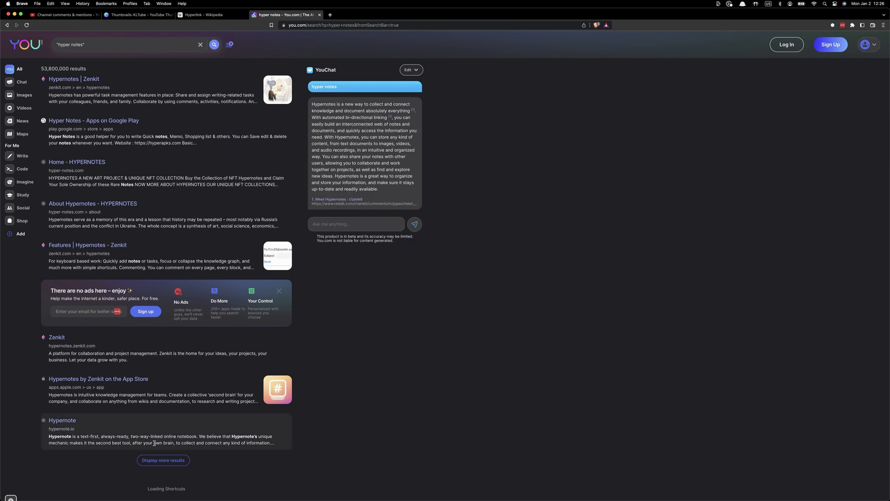
left_click(72, 424)
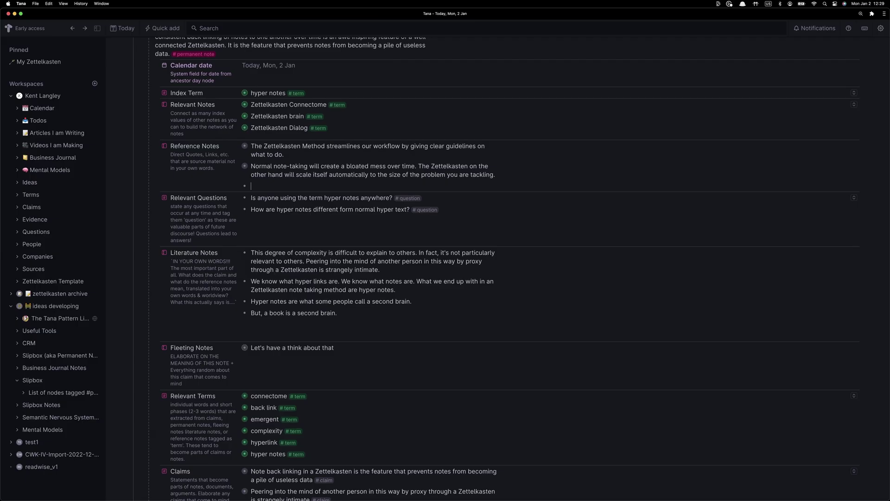
type("Someone named iDiego")
type(" registered hy")
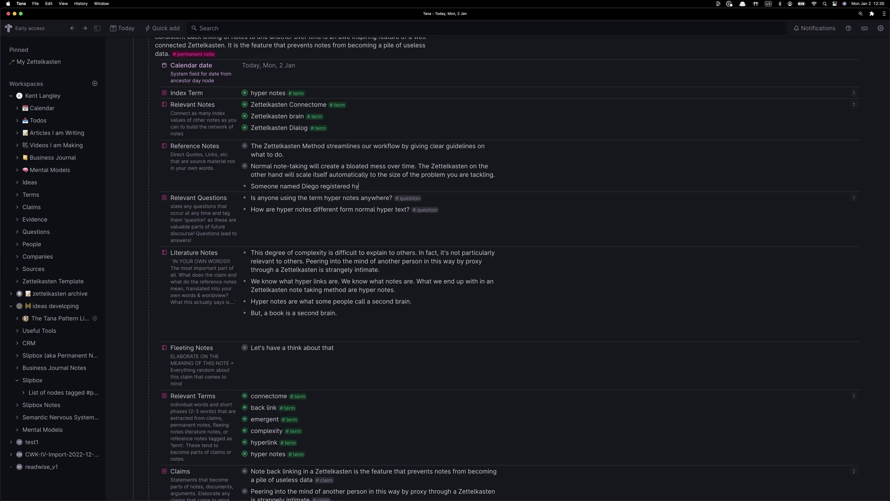
type("pernote.io in 1996! But,")
Note that hypernote.io's software didn't get far, then start a bullet 'It would be'
key("BackSpace")
key("BackSpace")
key("BackSpace")
key("BackSpace")
type("It seems they developed some so")
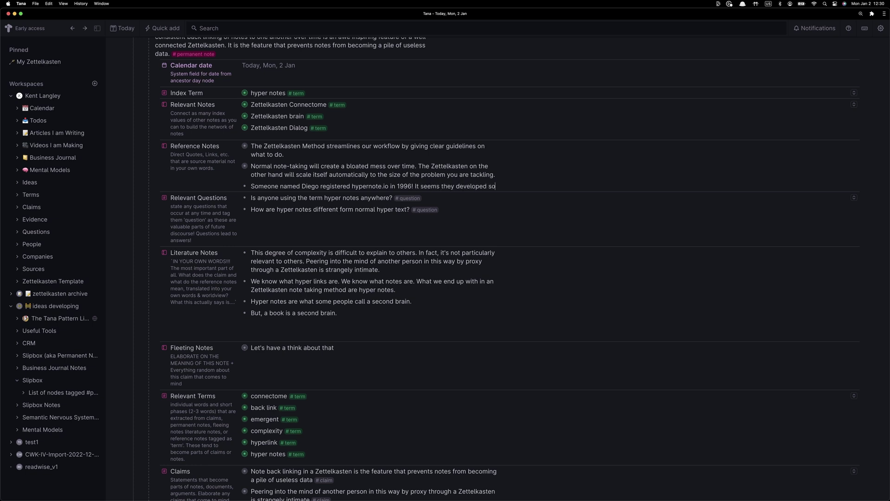
type("ftware at hyper")
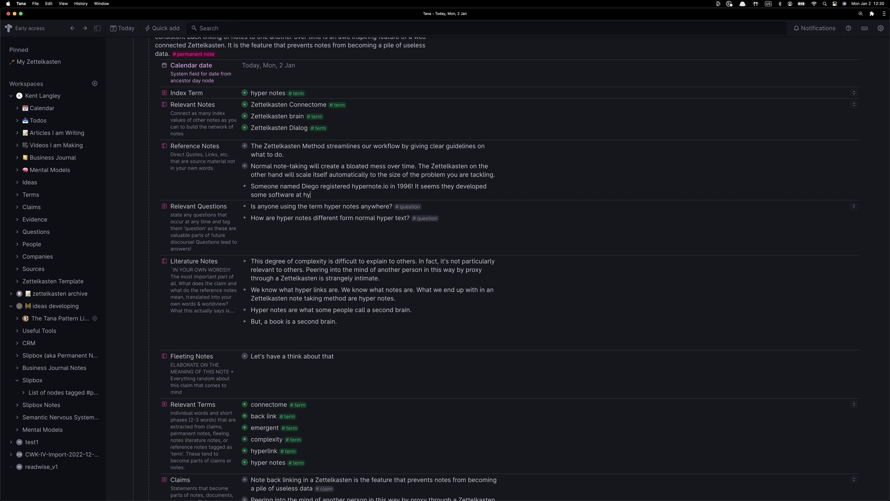
type("note.io ")
type("but didn't get far. Hard to say")
key("Return")
type("It would be interesting to attempt to reach them perhaps. Perhaps I'll try at some point.")
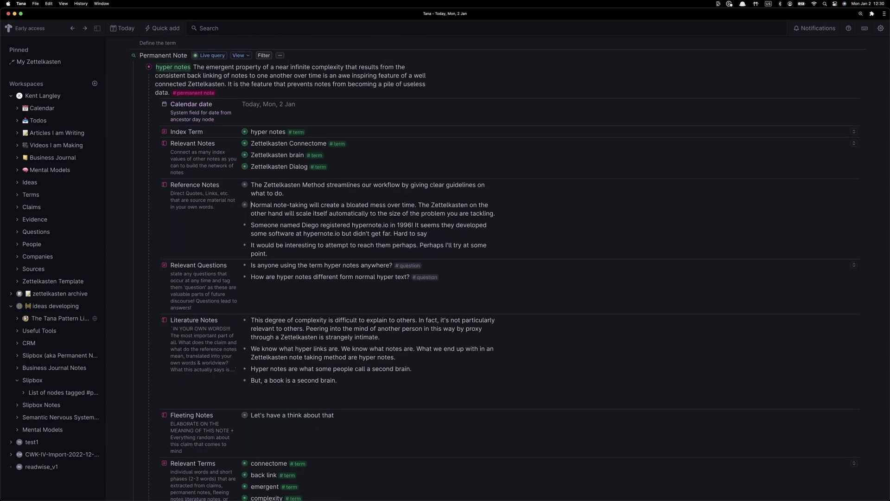
Add a 'whois hypernote.io' reference note and define hyper notes as notes connected like memories in a human mind
key("Return")
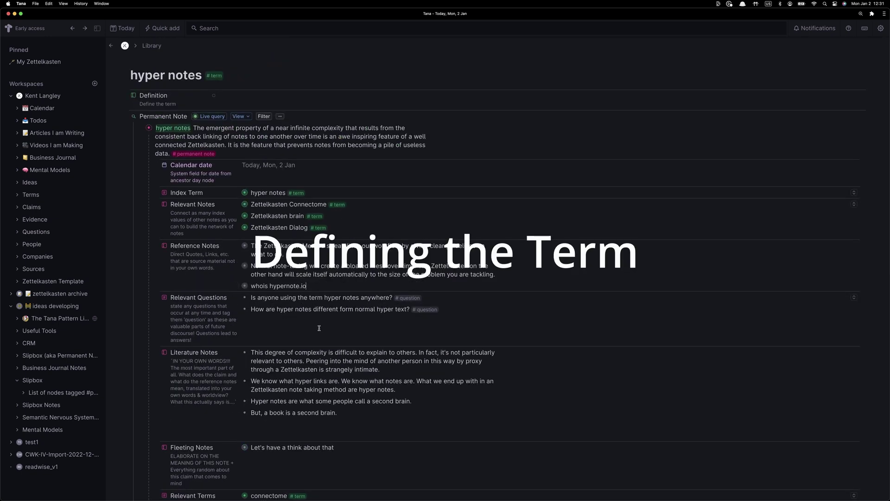
left_click(263, 95)
type("notes connected")
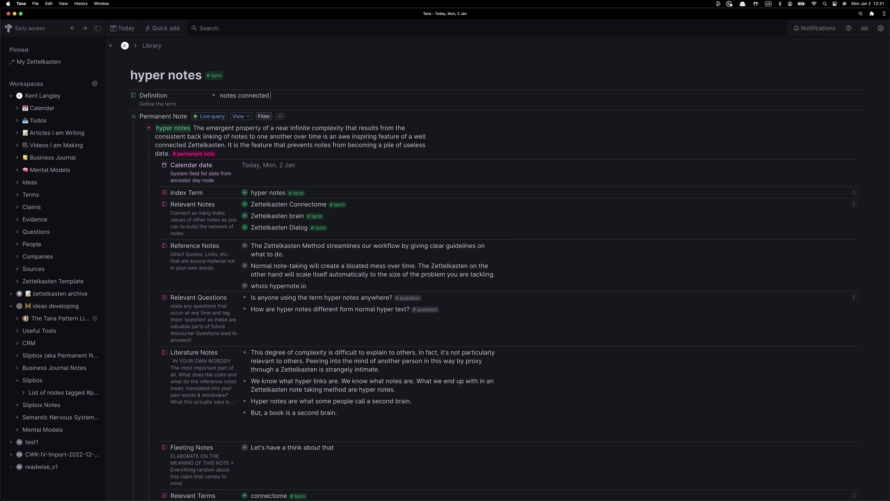
type(" in a")
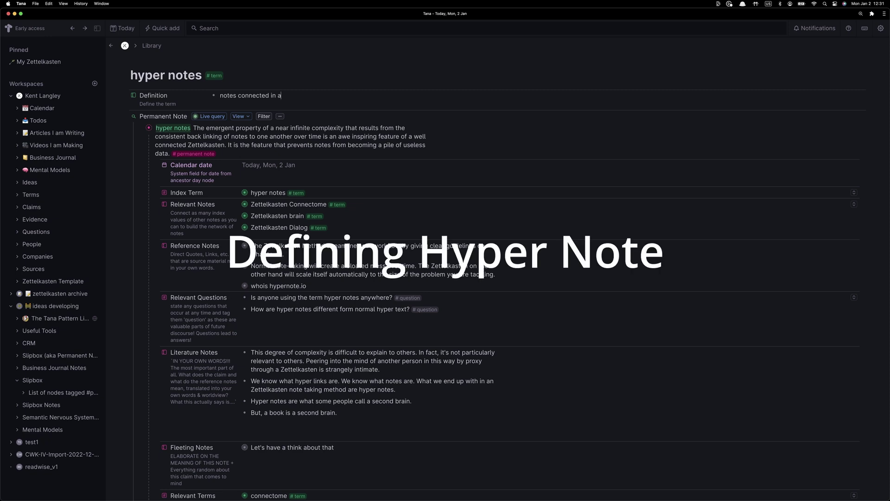
type("similar way to the way our memories are connected in our hu")
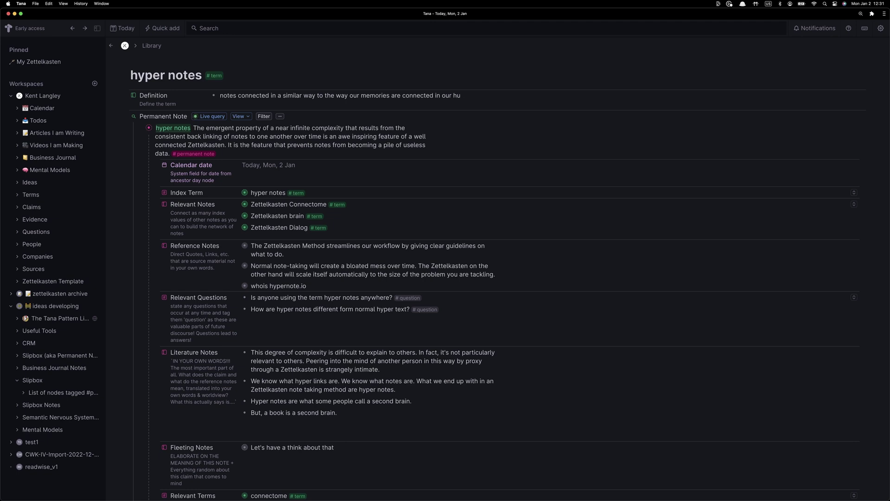
key("BackSpace")
key("BackSpace")
key("BackSpace")
key("BackSpace")
type("a human mind")
type(". a")
key("BackSpace")
key("BackSpace")
Add definition bullets 'a note based connectome' and 'a hyper note connectome similar to Zettelkasten Connectome concept'
key("Return")
type("a note based connec")
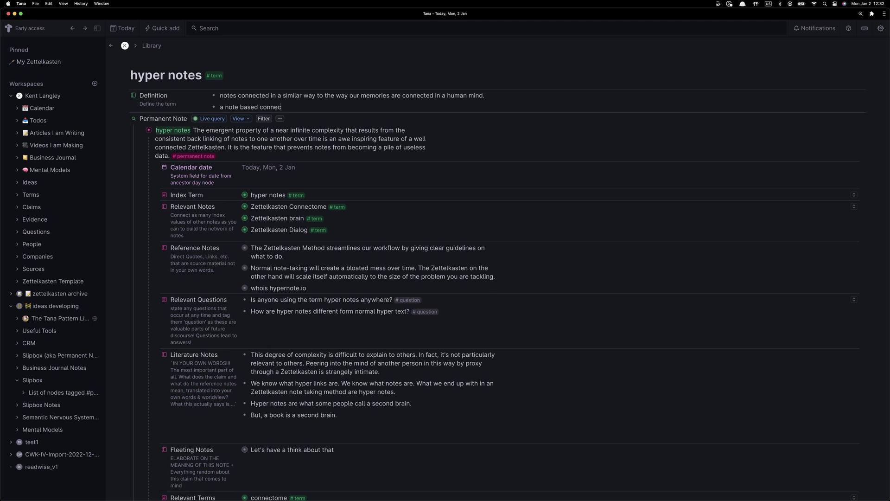
type("tome")
type("; a hyper note connectome similar to @zett")
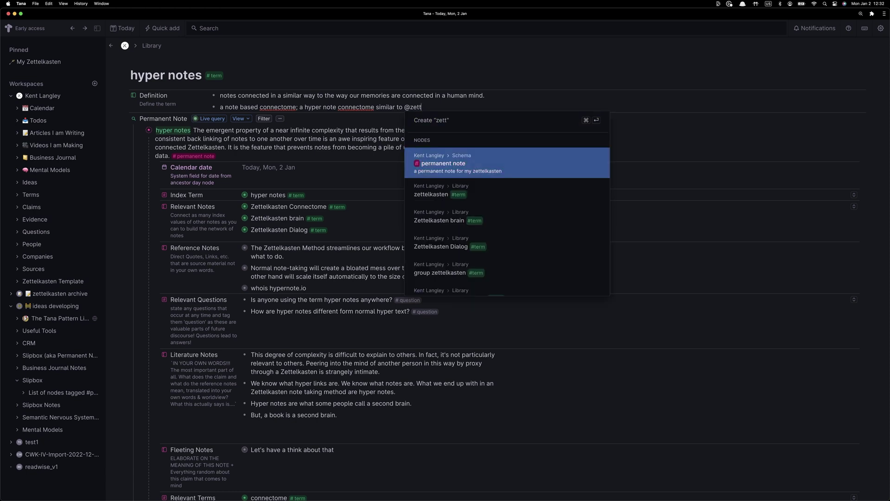
key("BackSpace")
key("BackSpace")
key("BackSpace")
key("BackSpace")
type("connect")
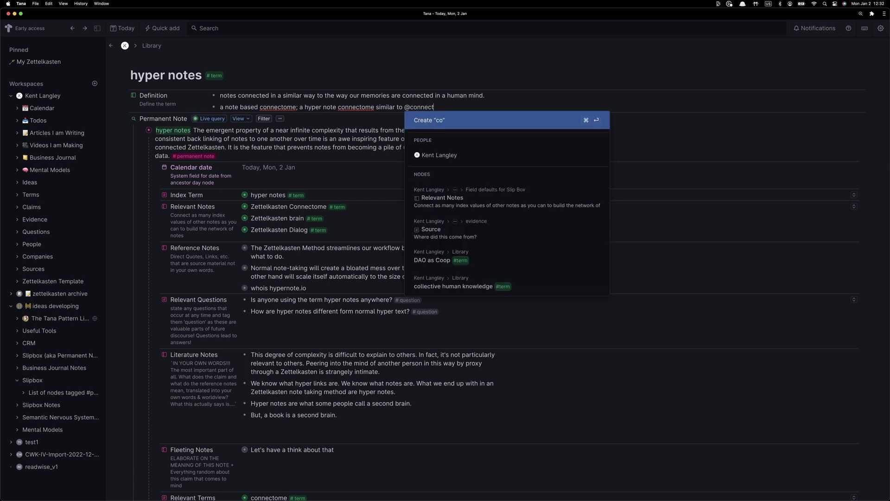
type("om")
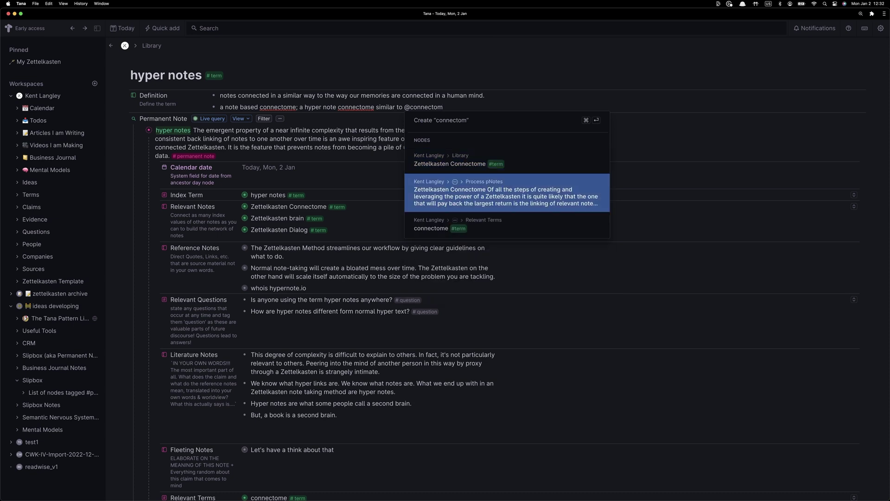
key("Return")
type("co")
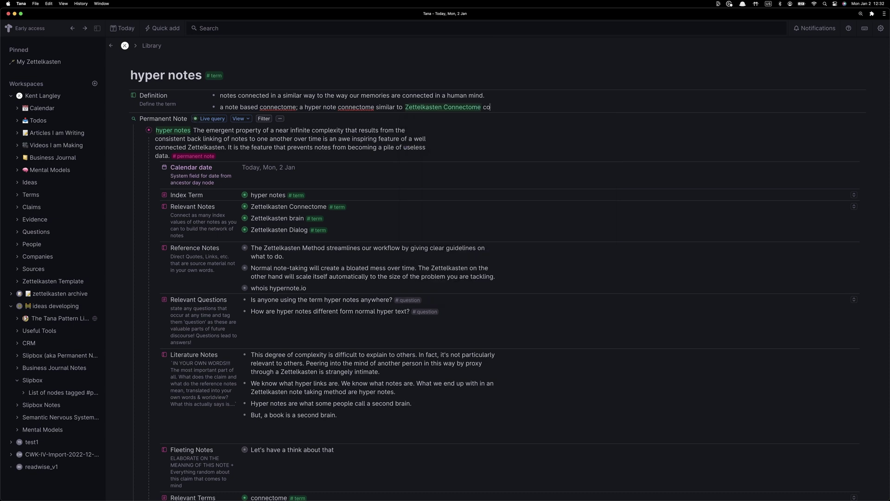
type("ncept")
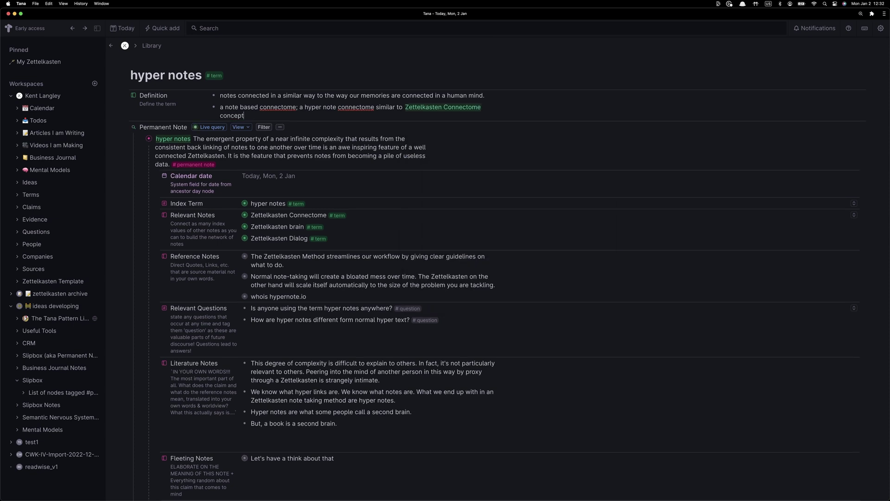
left_click(301, 108)
key("BackSpace")
key("BackSpace")
key("BackSpace")
type("e")
key("Return")
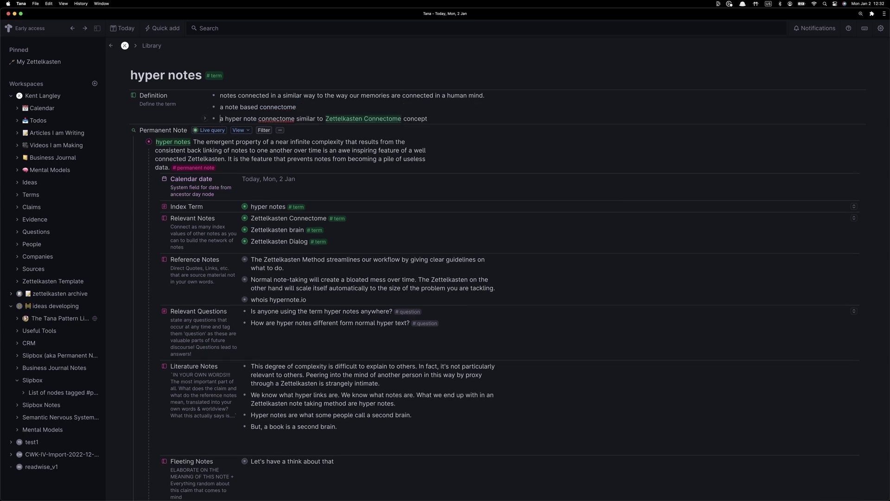